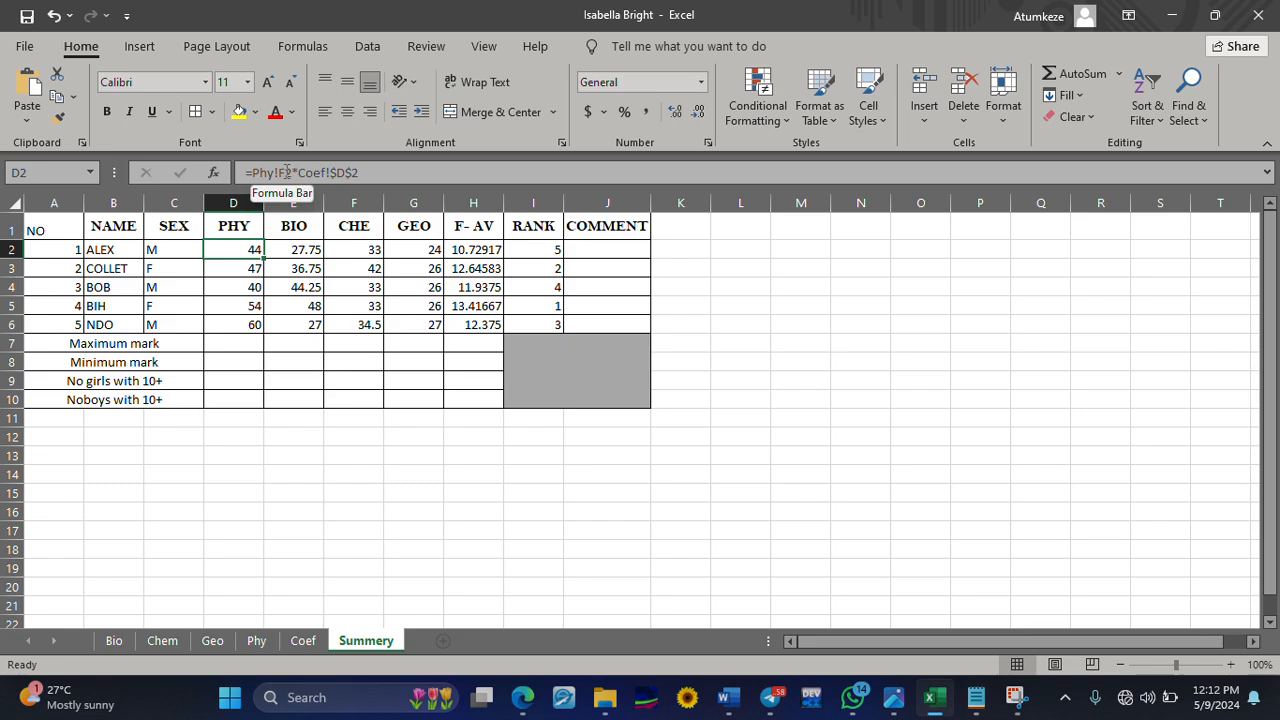
Examine the formulas behind the first student's PHY, BIO, CHE and GEO marks in row 2 of the summary sheet
drag(293, 172, 252, 172)
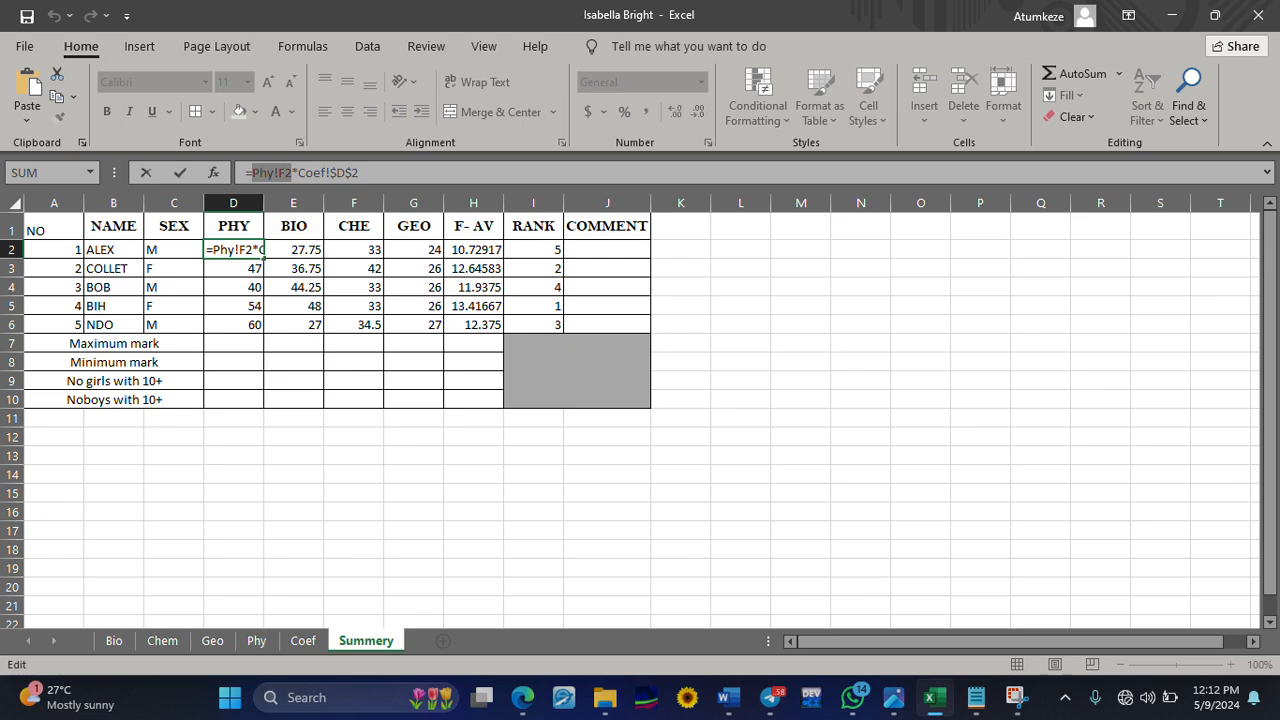
click(298, 172)
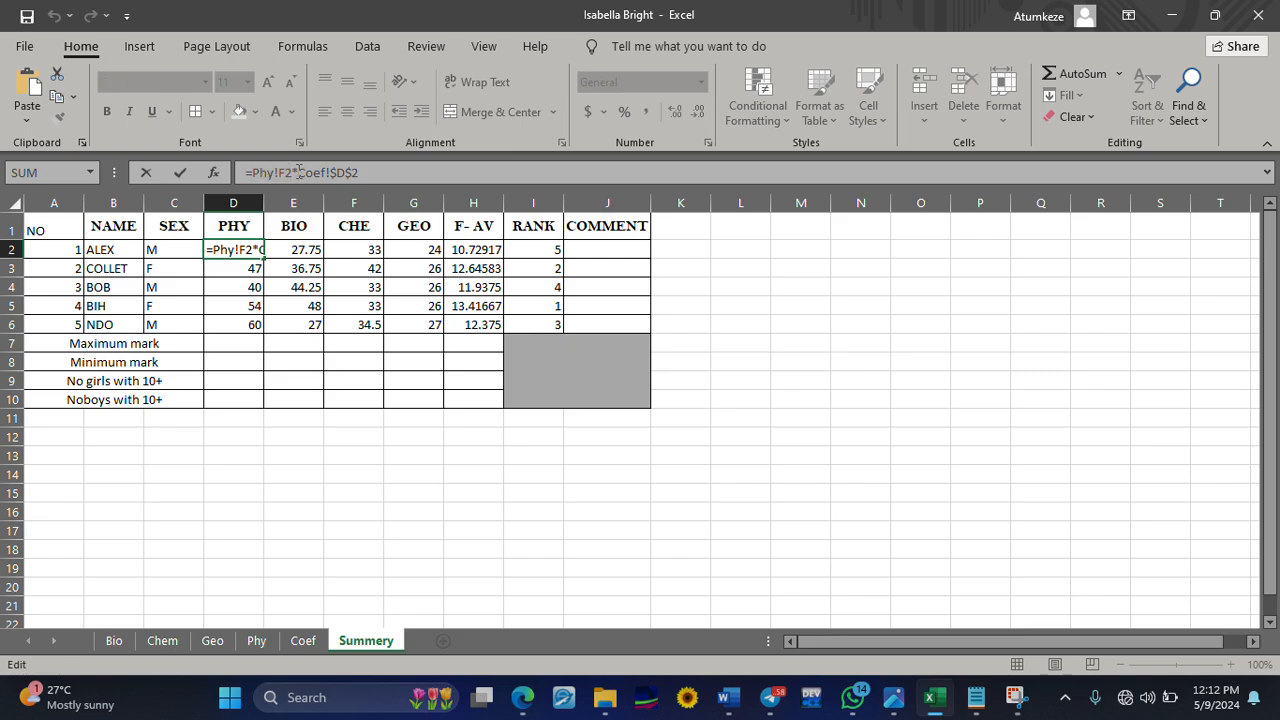
drag(299, 172, 346, 172)
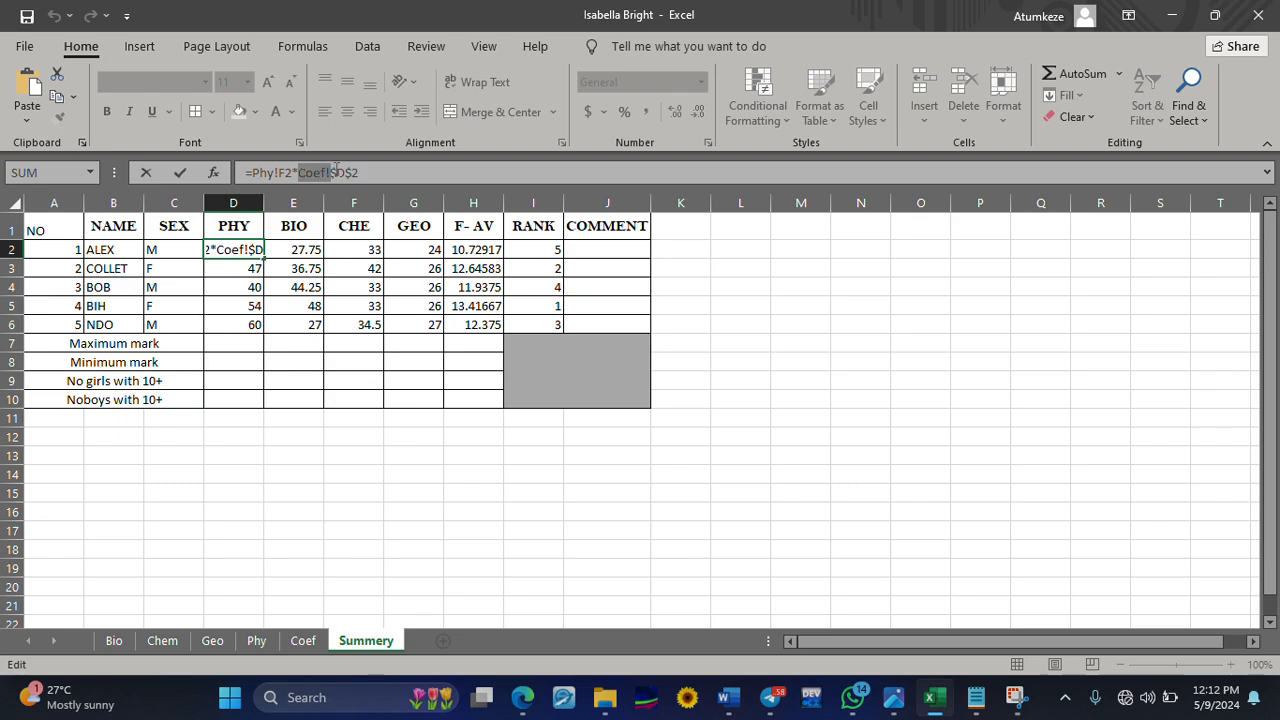
click(238, 252)
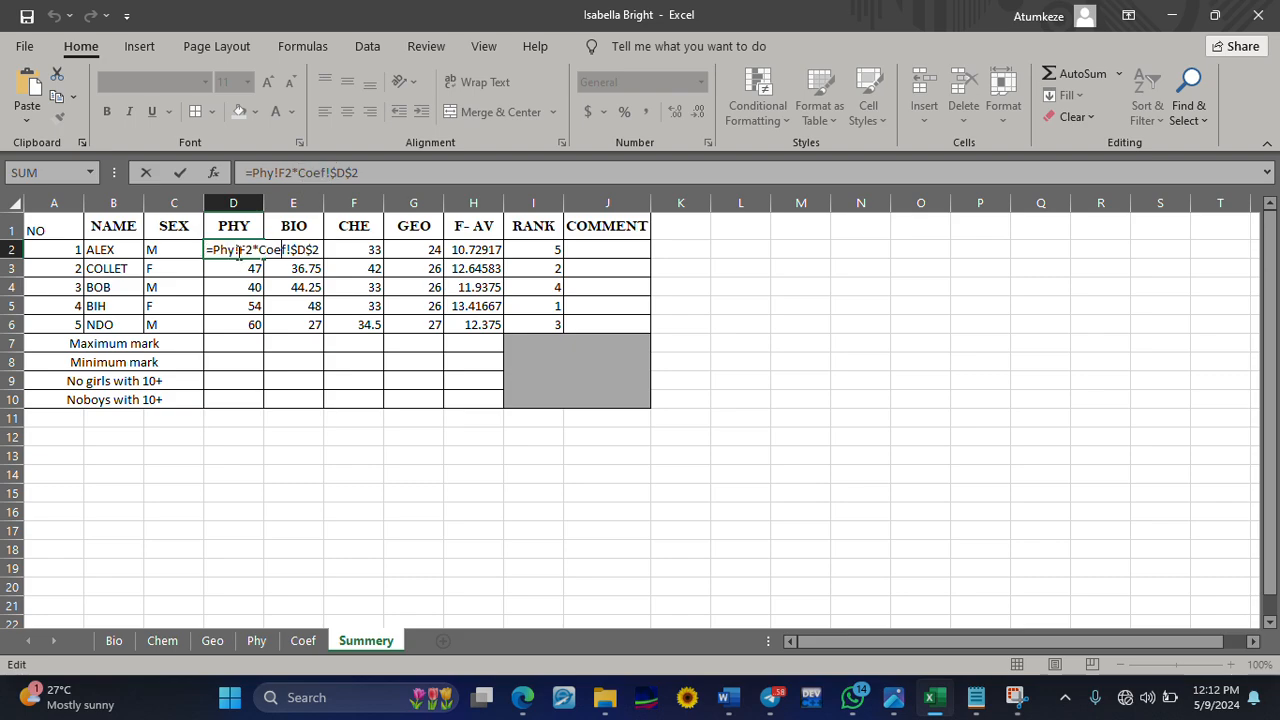
click(303, 230)
click(279, 255)
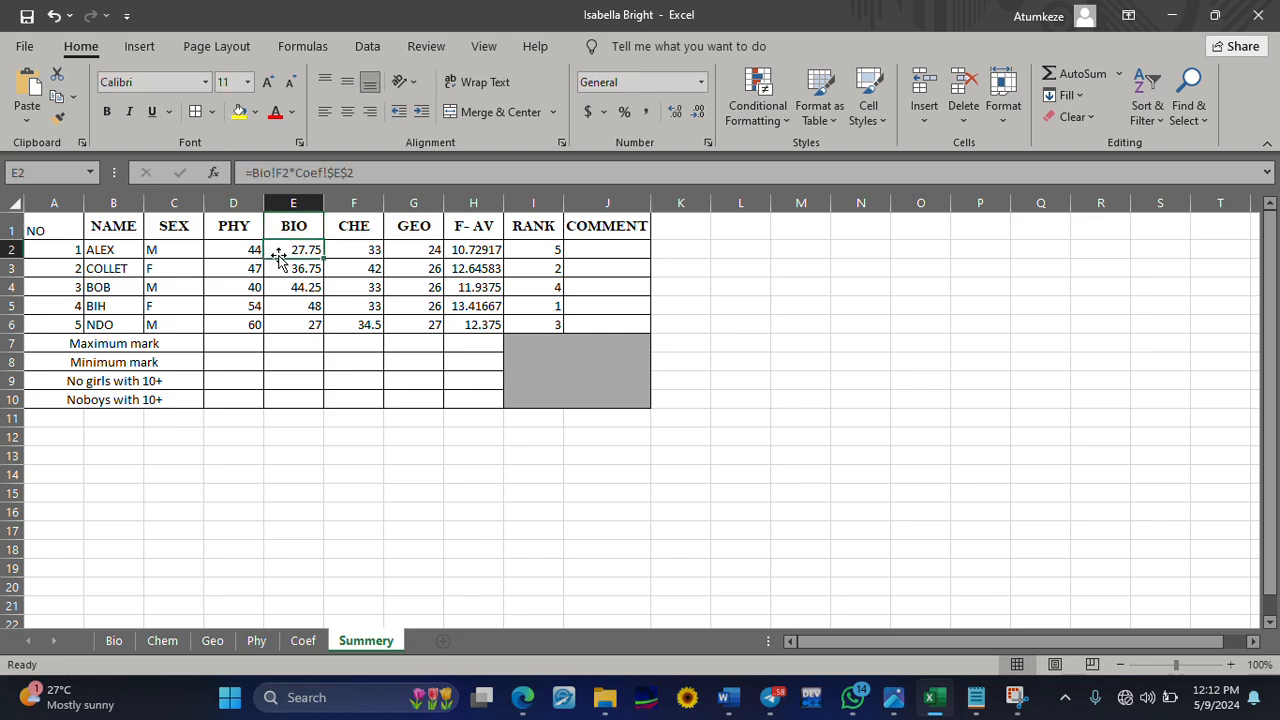
click(339, 252)
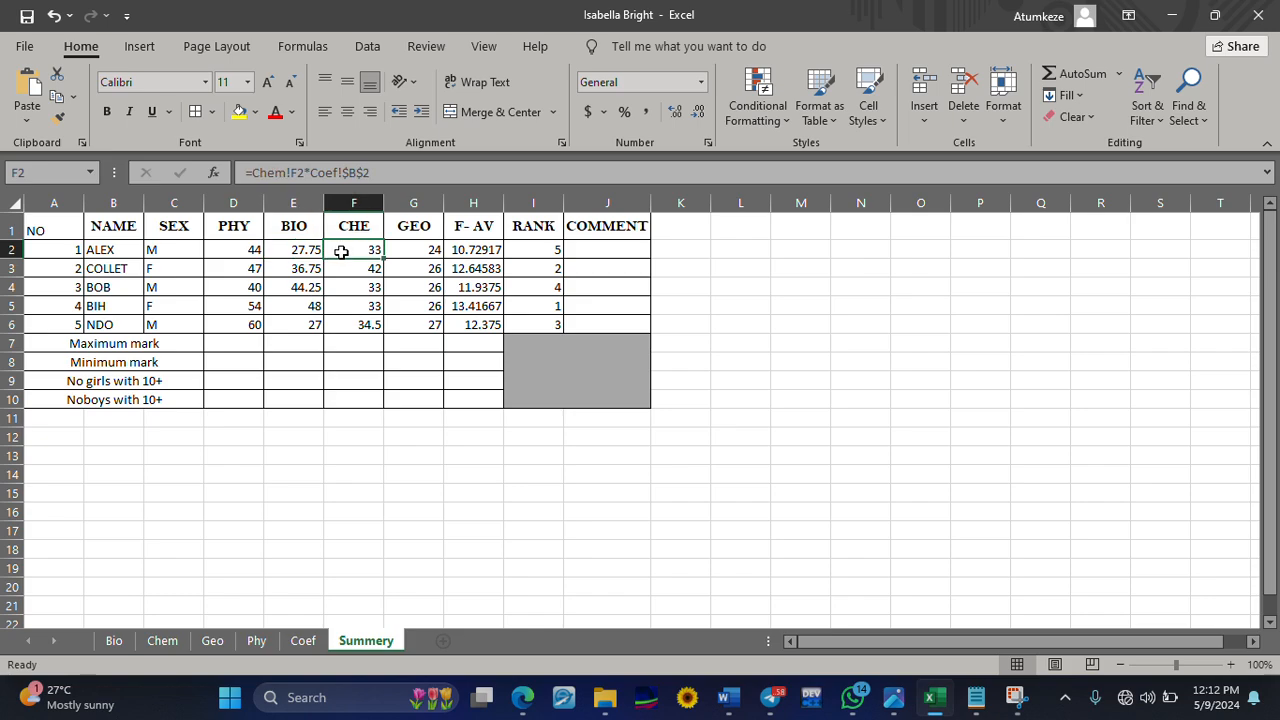
click(396, 250)
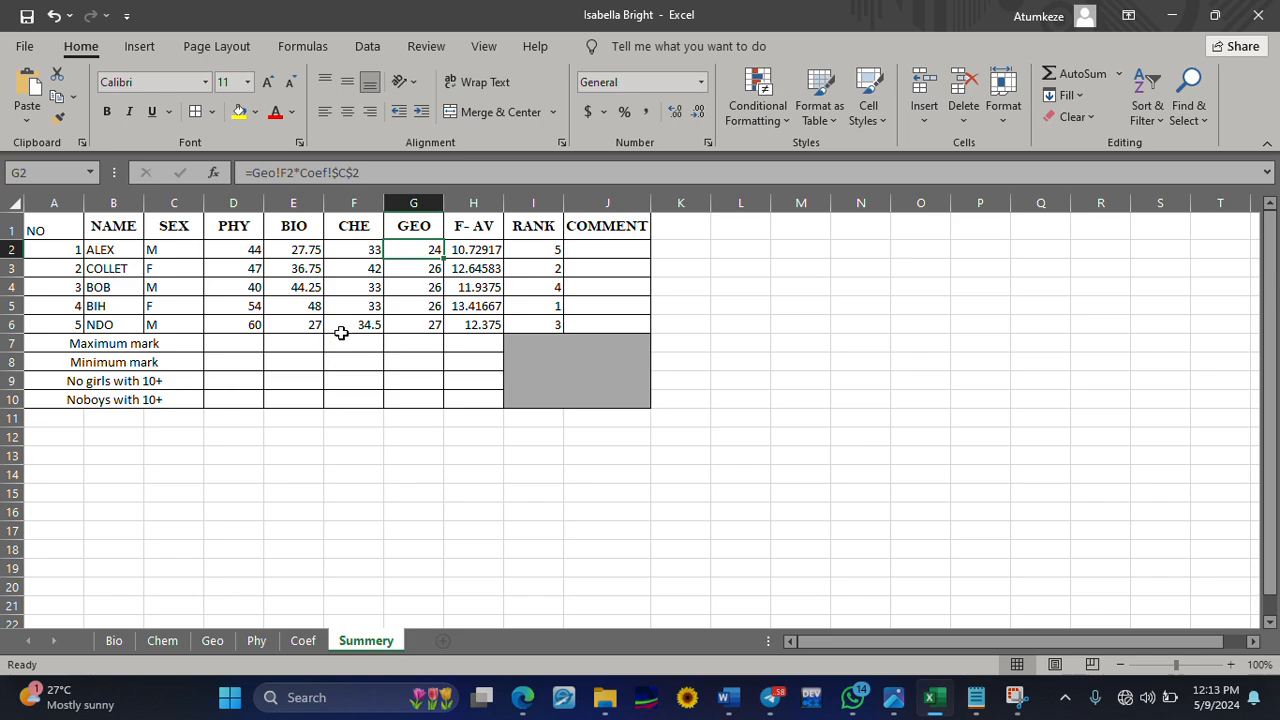
click(341, 170)
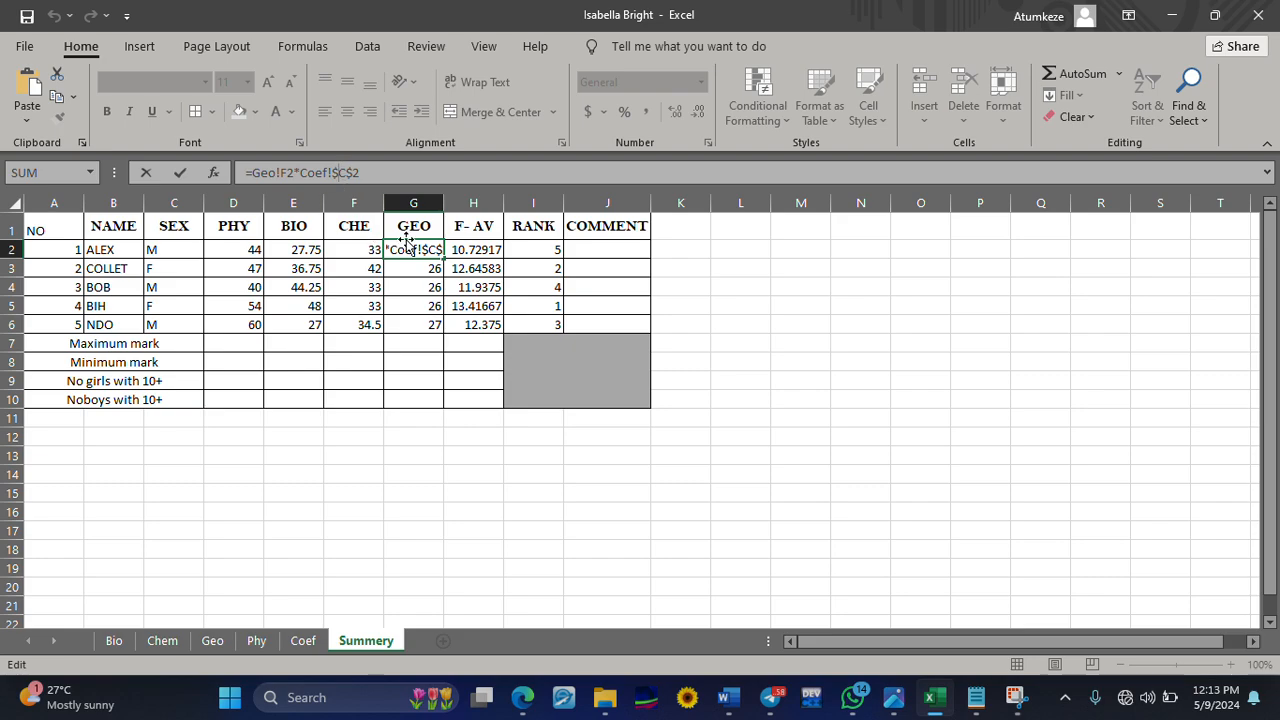
Examine the final average formula in H2 against the total on the Coef sheet, and the RANK formula in I2
click(489, 251)
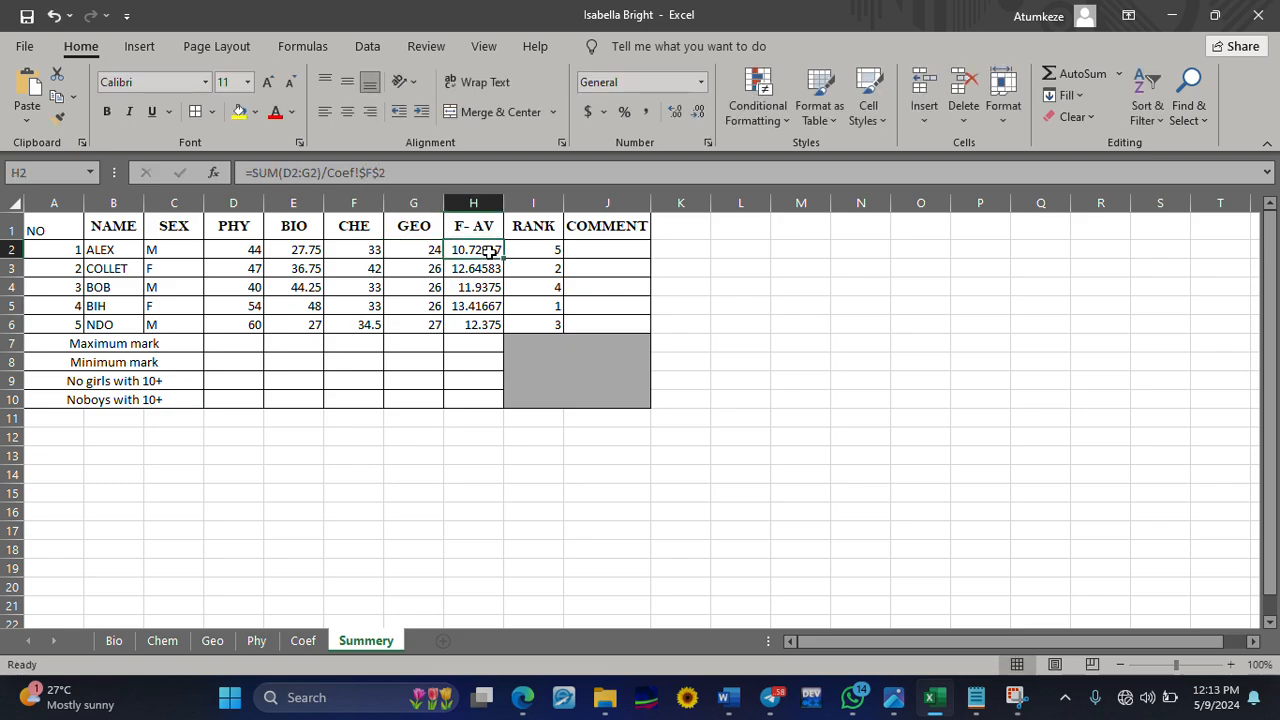
click(300, 641)
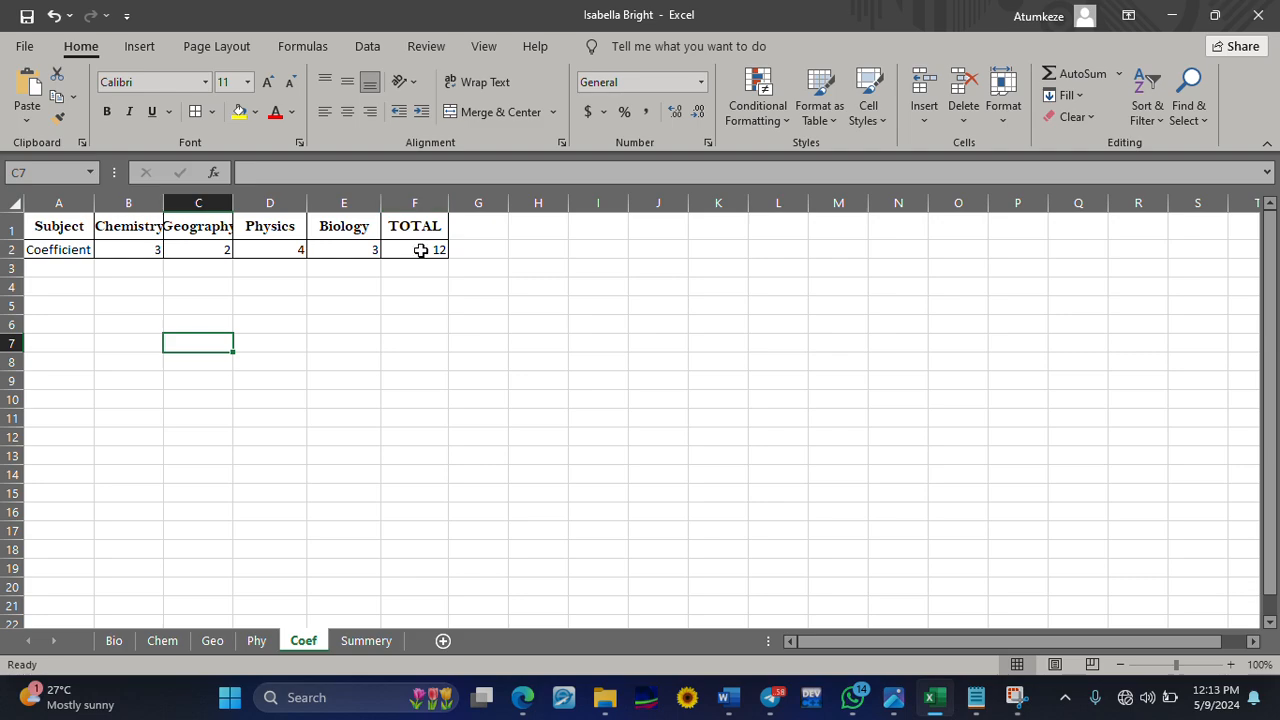
click(375, 643)
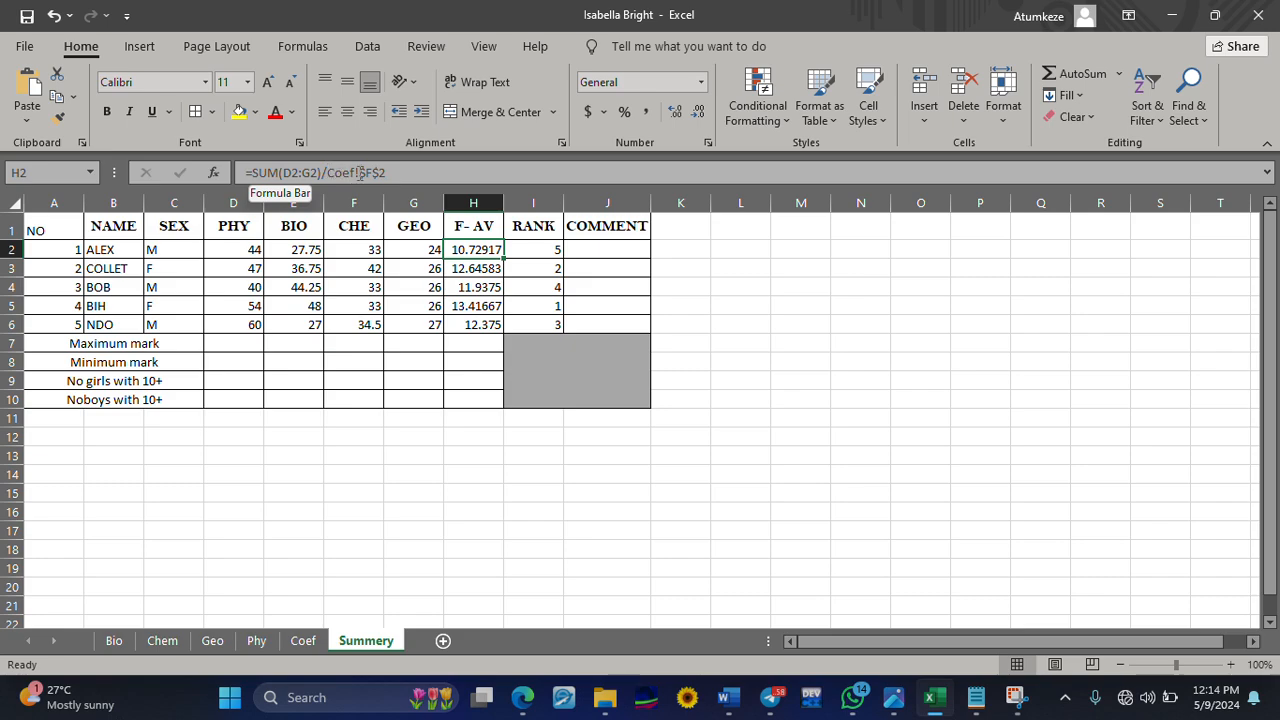
drag(360, 172, 327, 173)
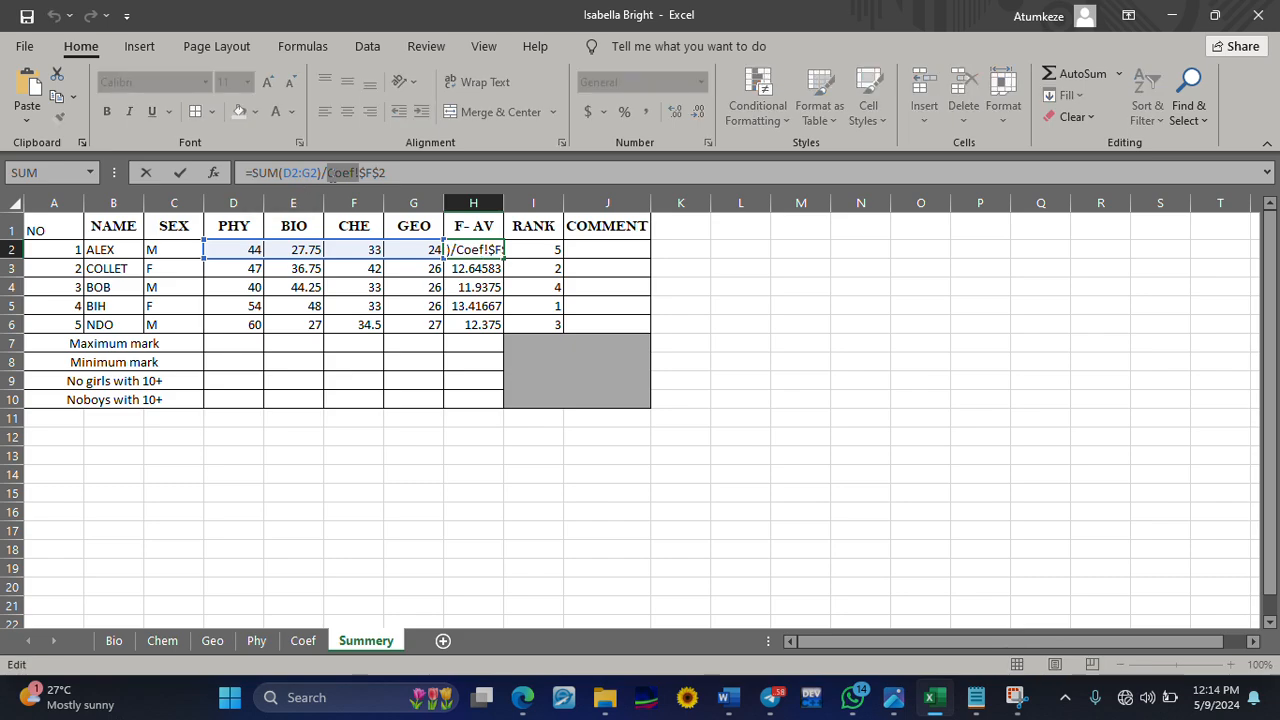
click(386, 172)
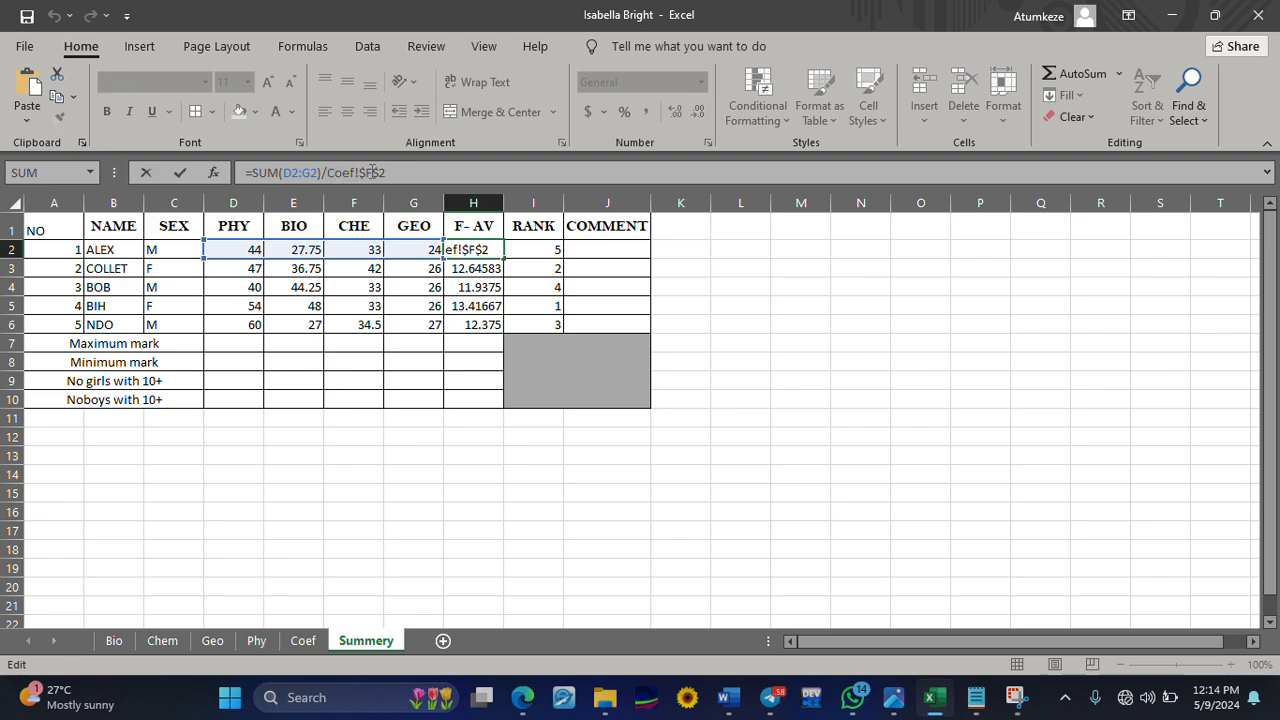
click(304, 640)
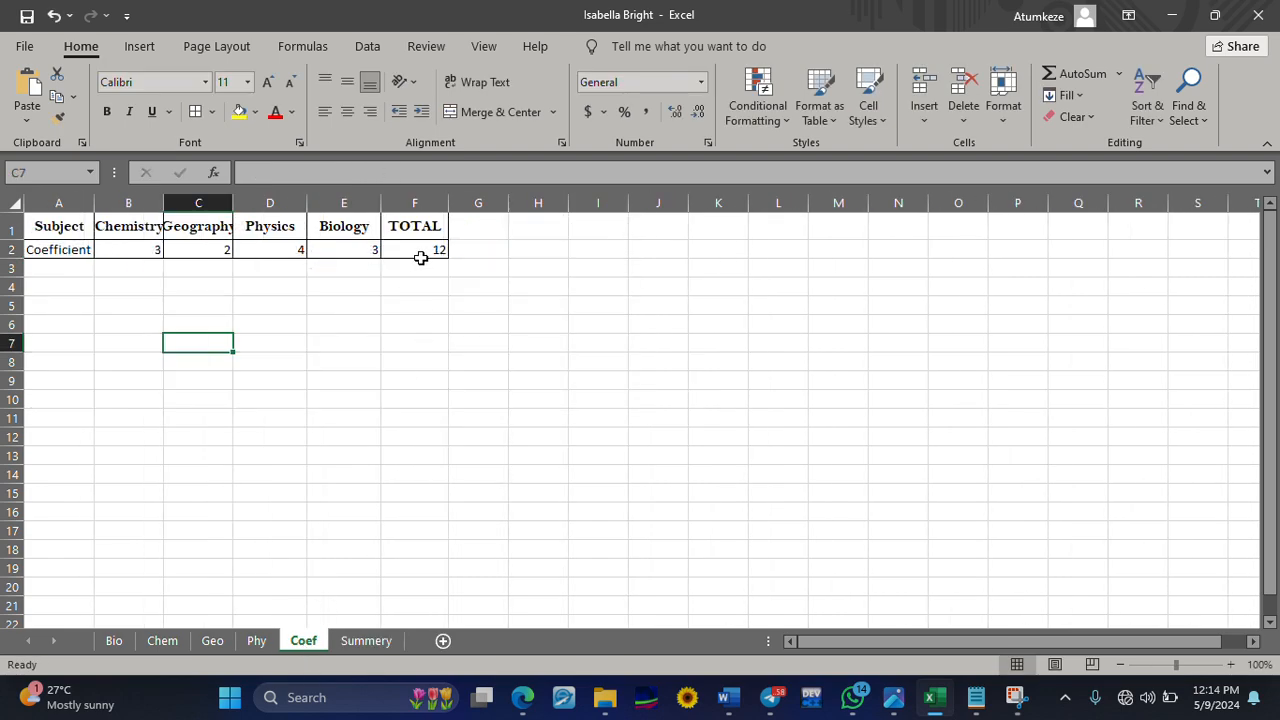
click(380, 641)
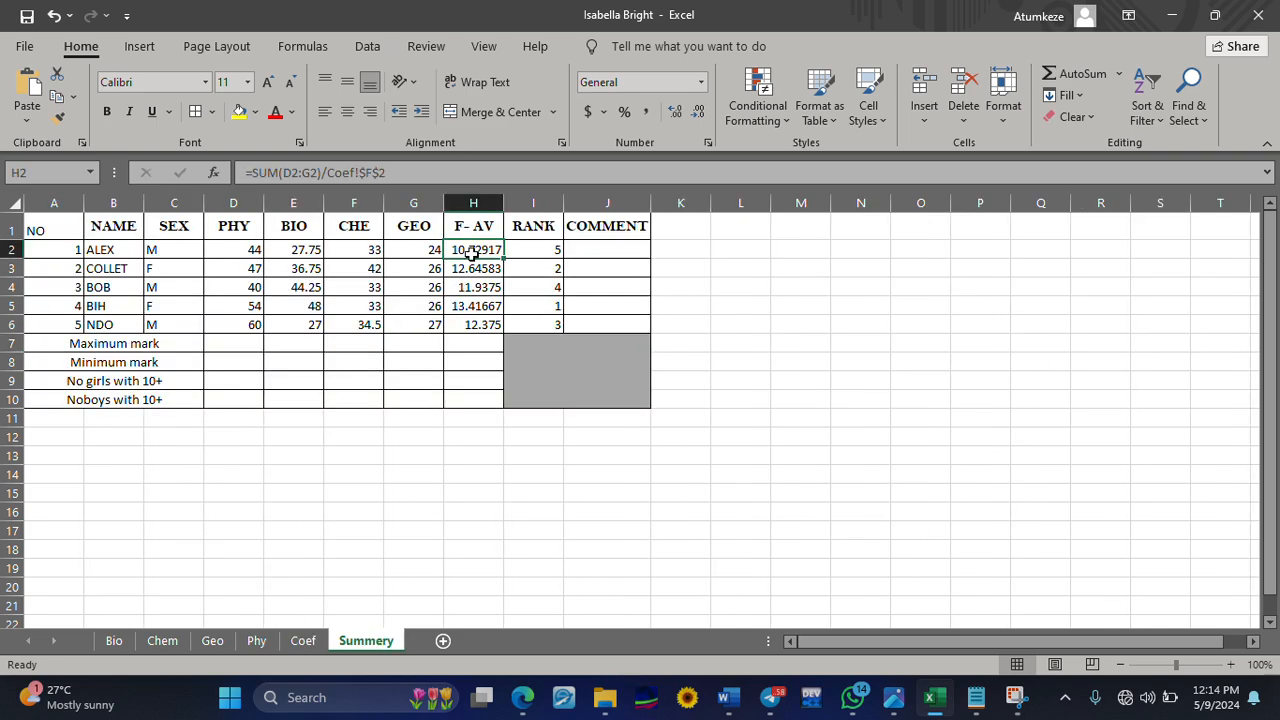
click(544, 253)
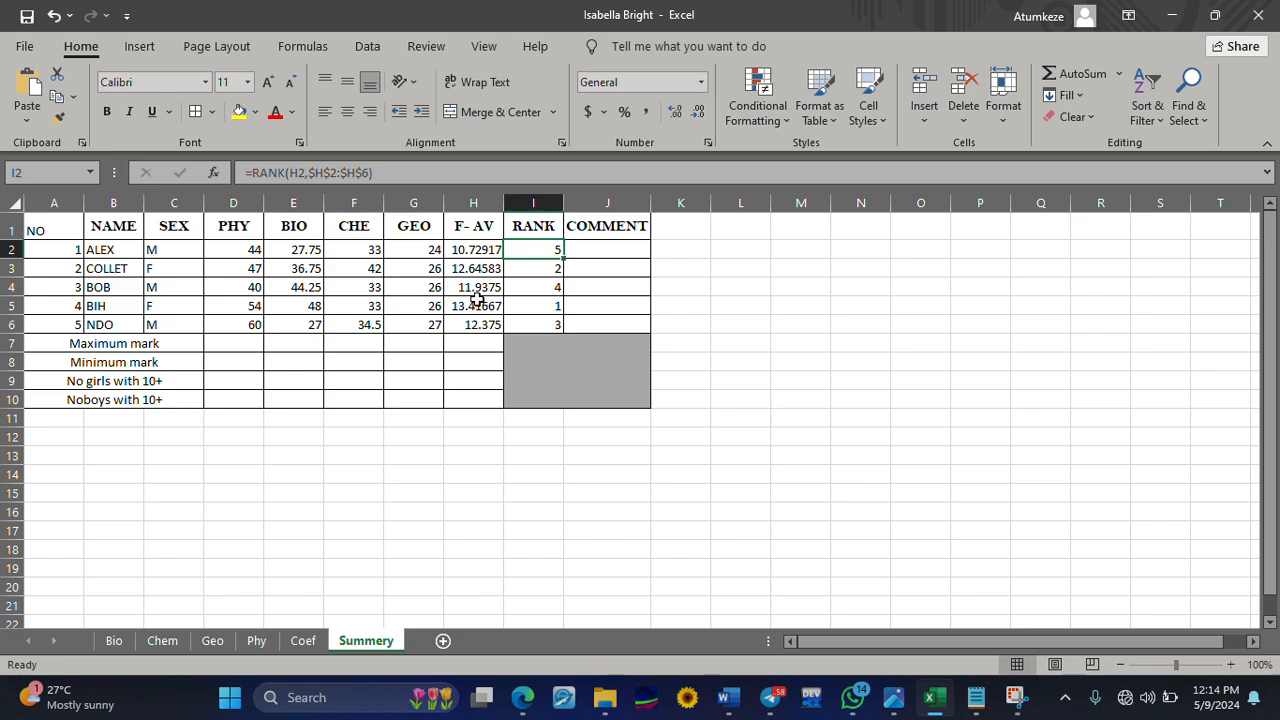
Try to enter an IF formula in J2 that returns "pass" when H2>=10 and "fail" otherwise
click(596, 251)
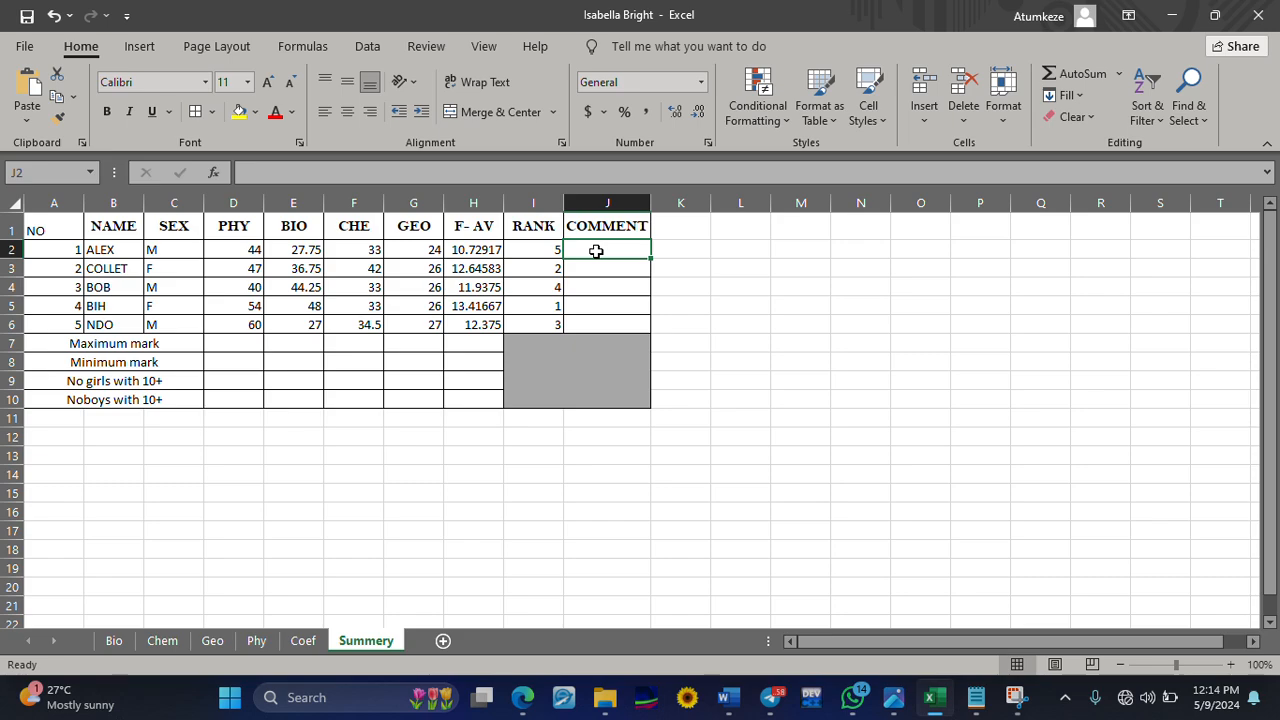
text(=if)
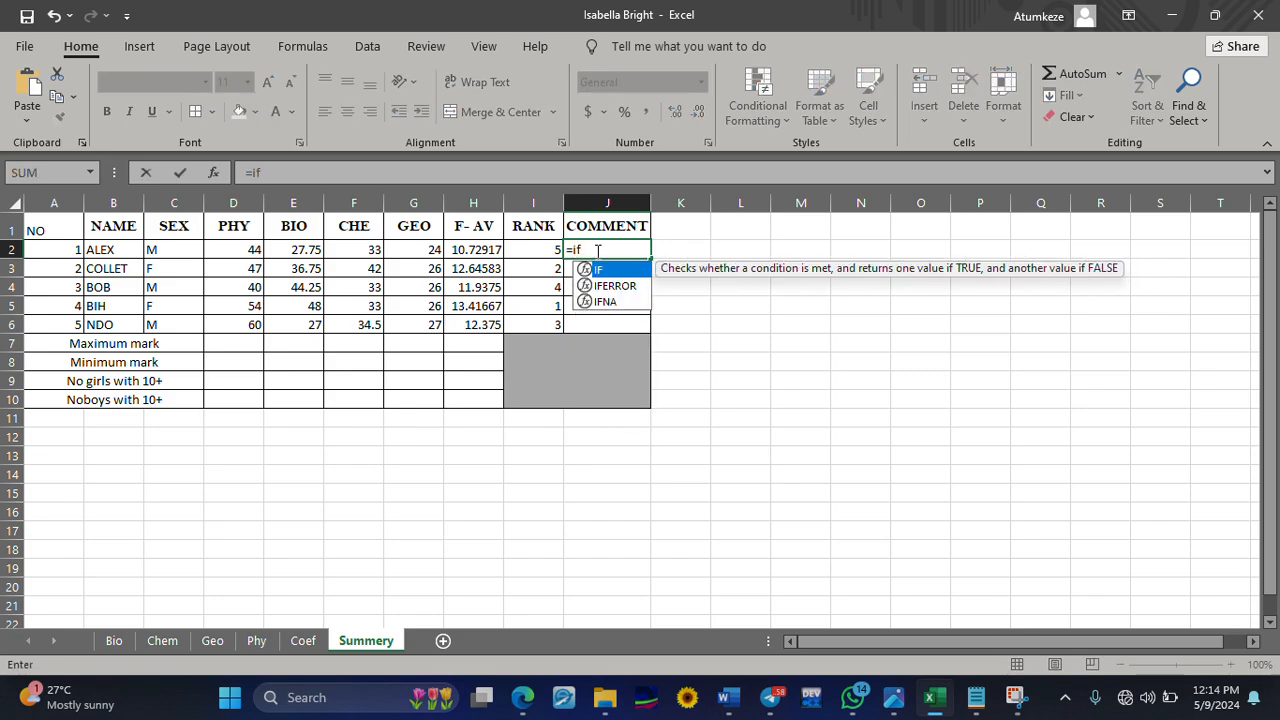
text(()
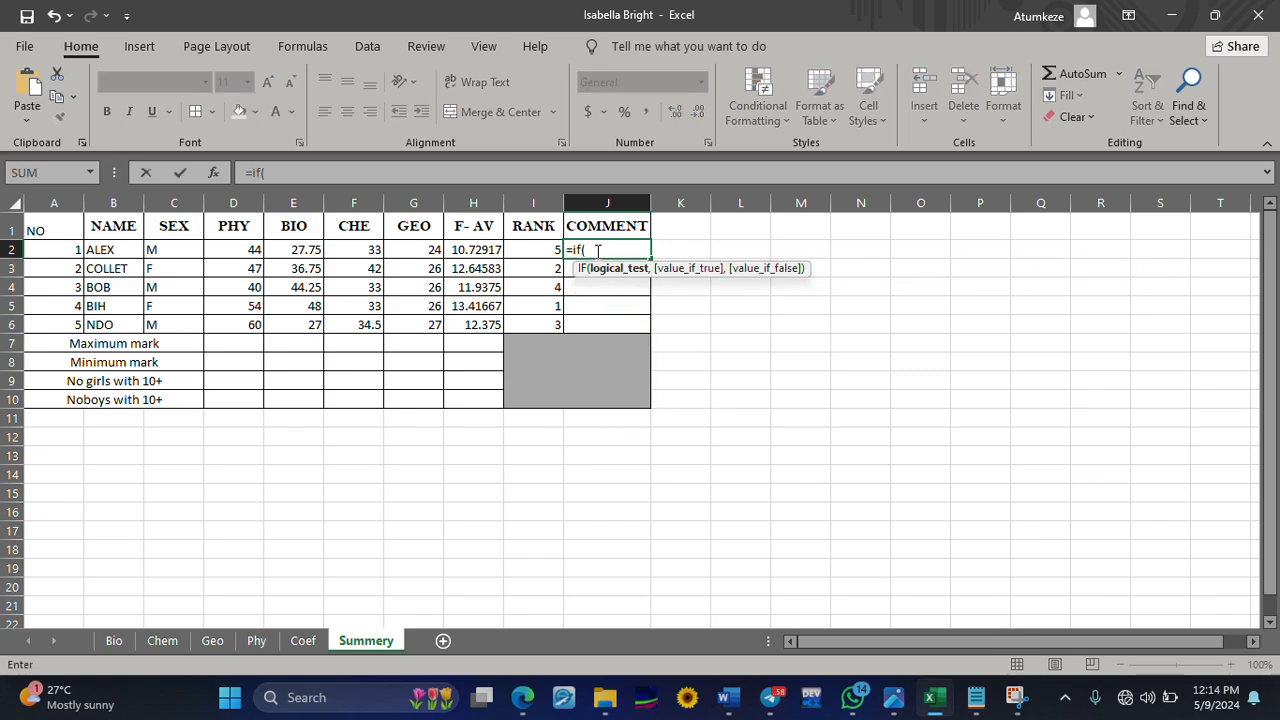
text(h2)
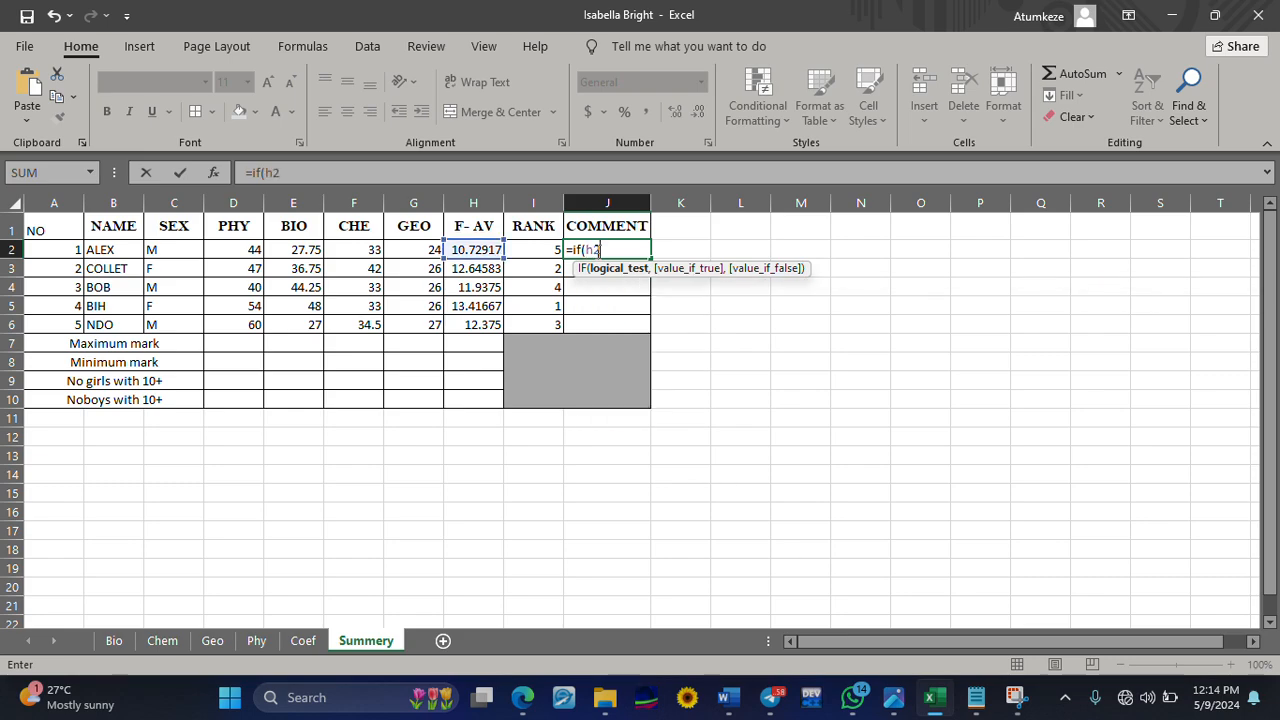
text(>=10)
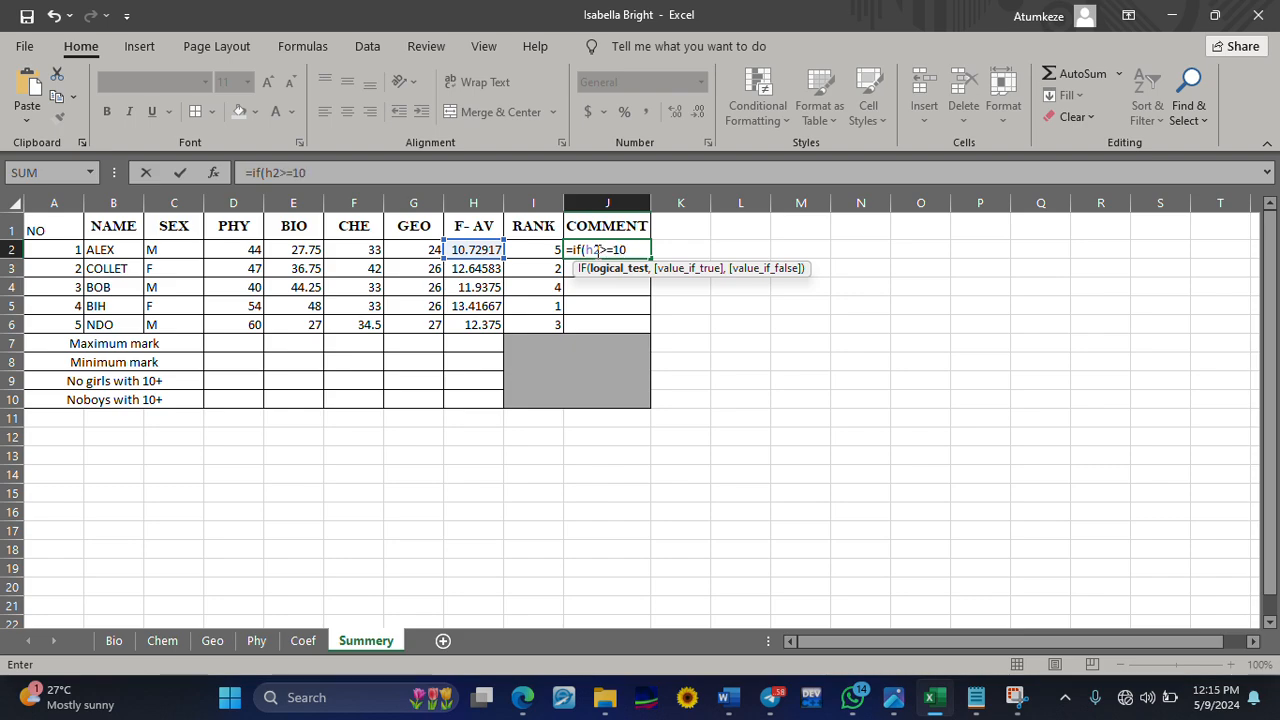
text(,"pass","")
key(Left)
text(fail))
key(Return)
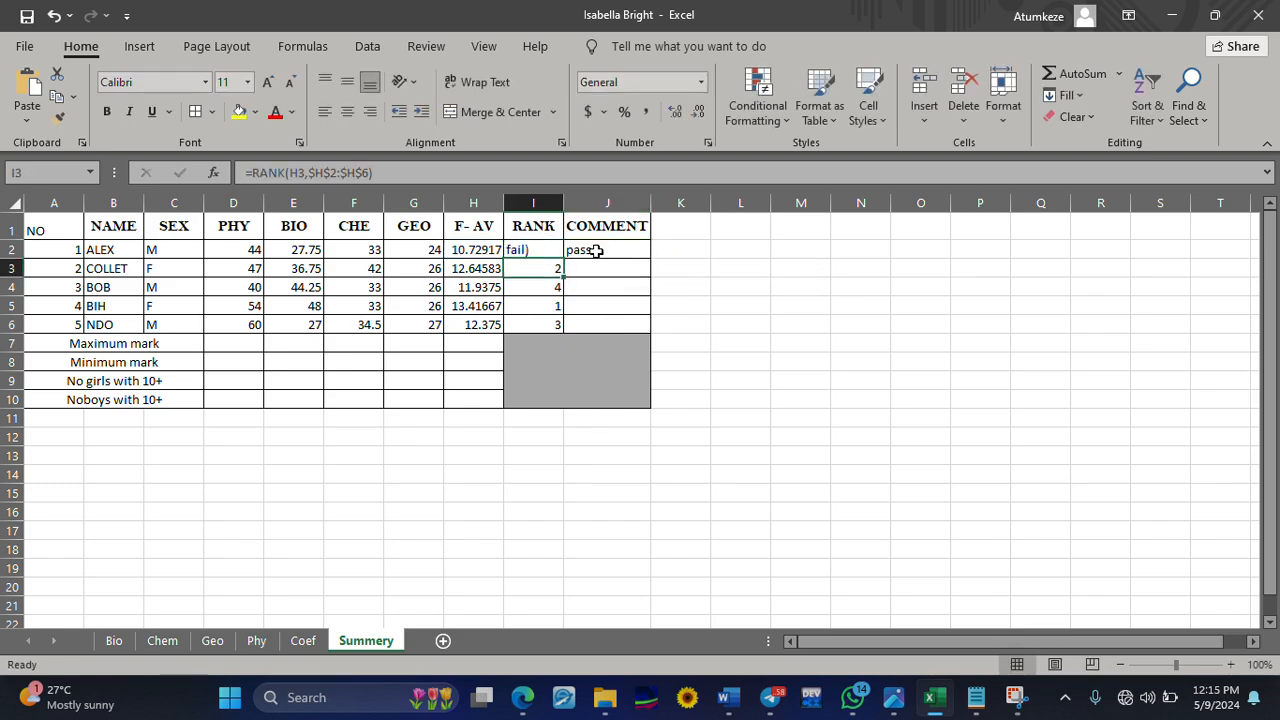
Correct the COMMENT formula in J2 to =IF(H2>=10,"pass","fail") and fill it down through J6
click(597, 249)
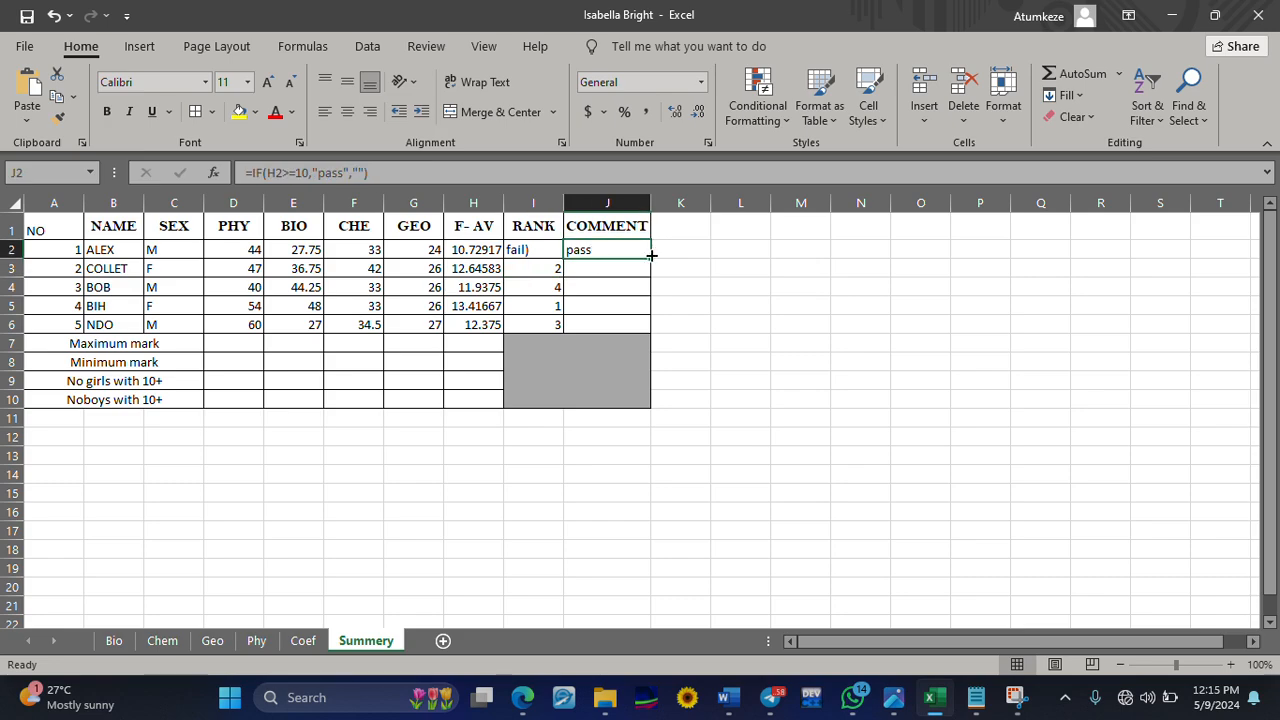
drag(650, 258, 650, 335)
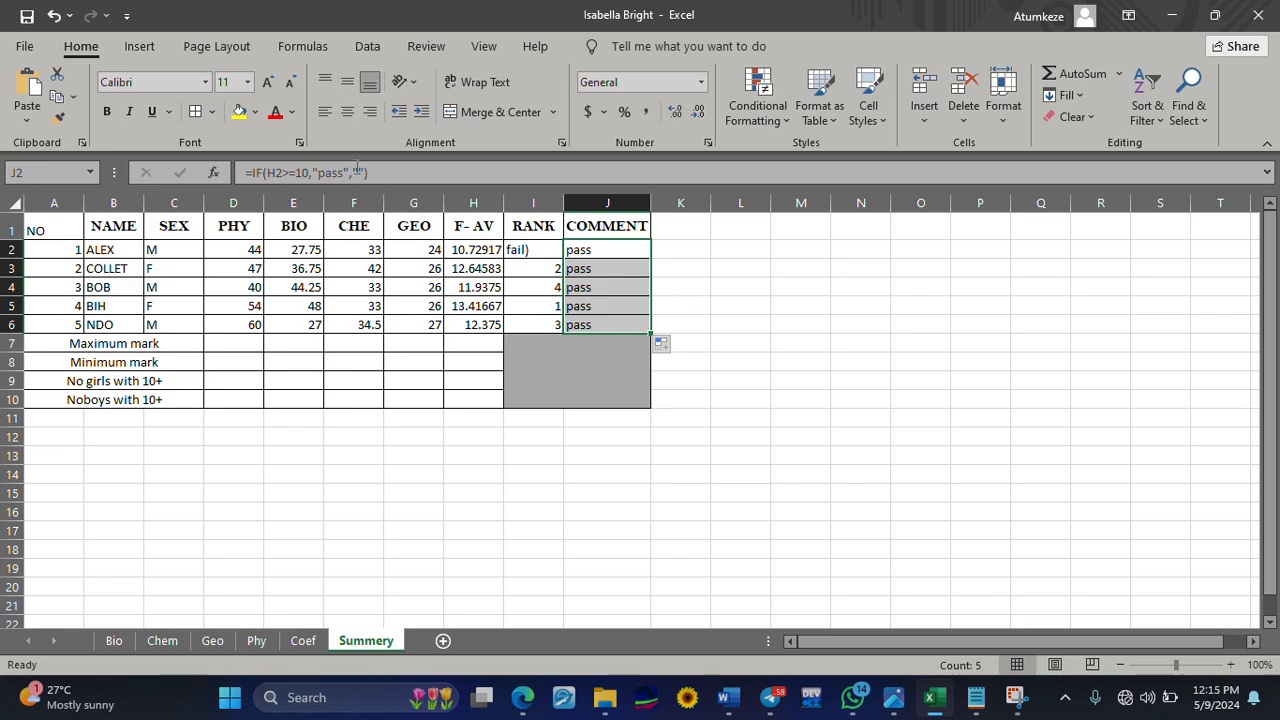
click(356, 172)
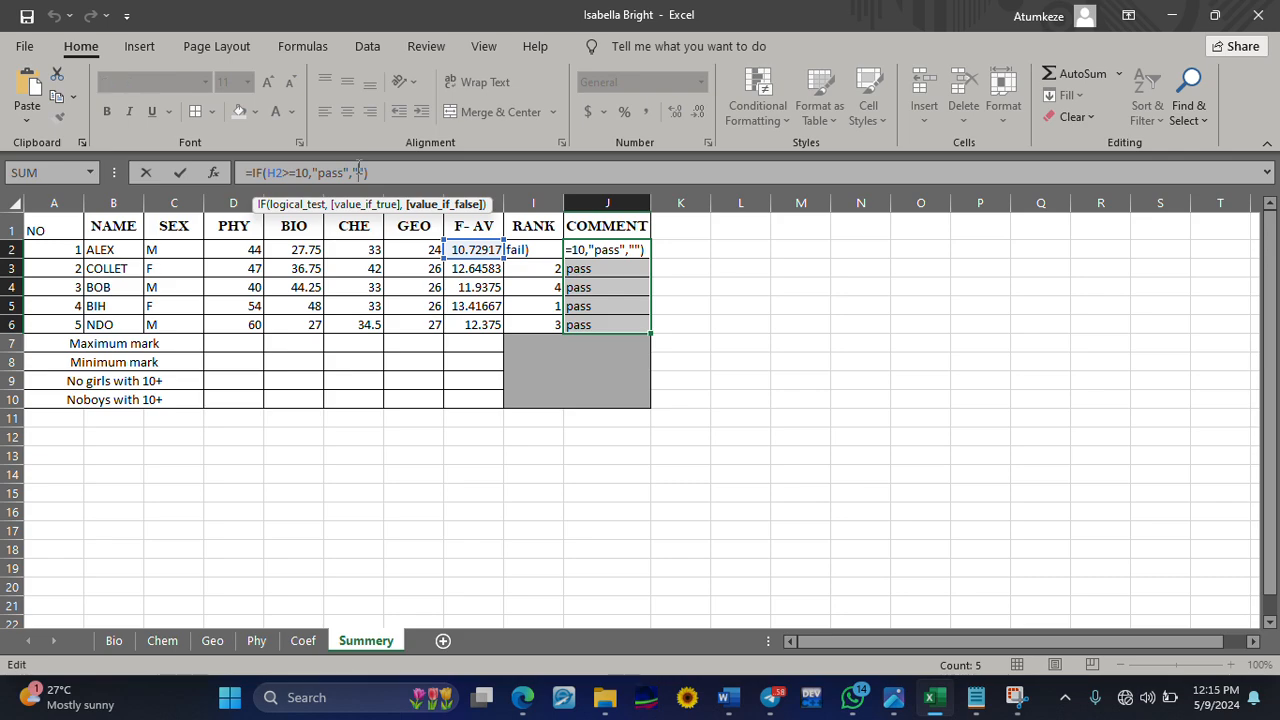
text(fail)
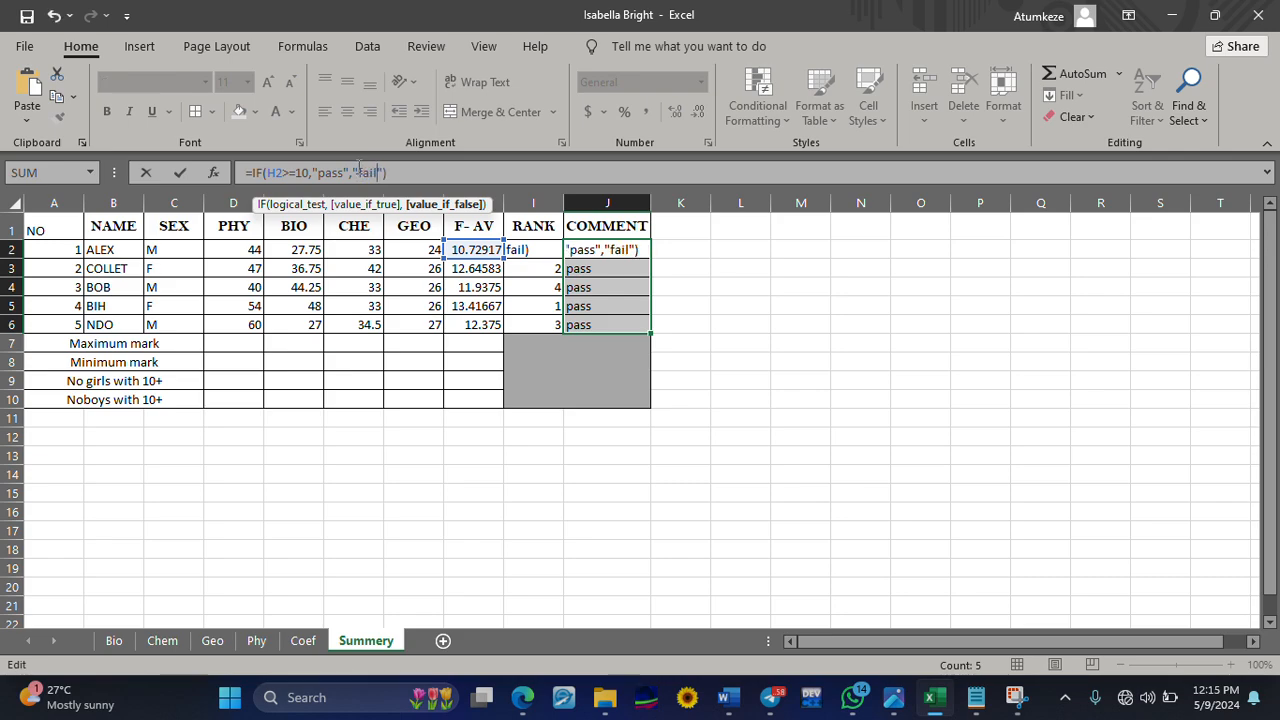
key(Return)
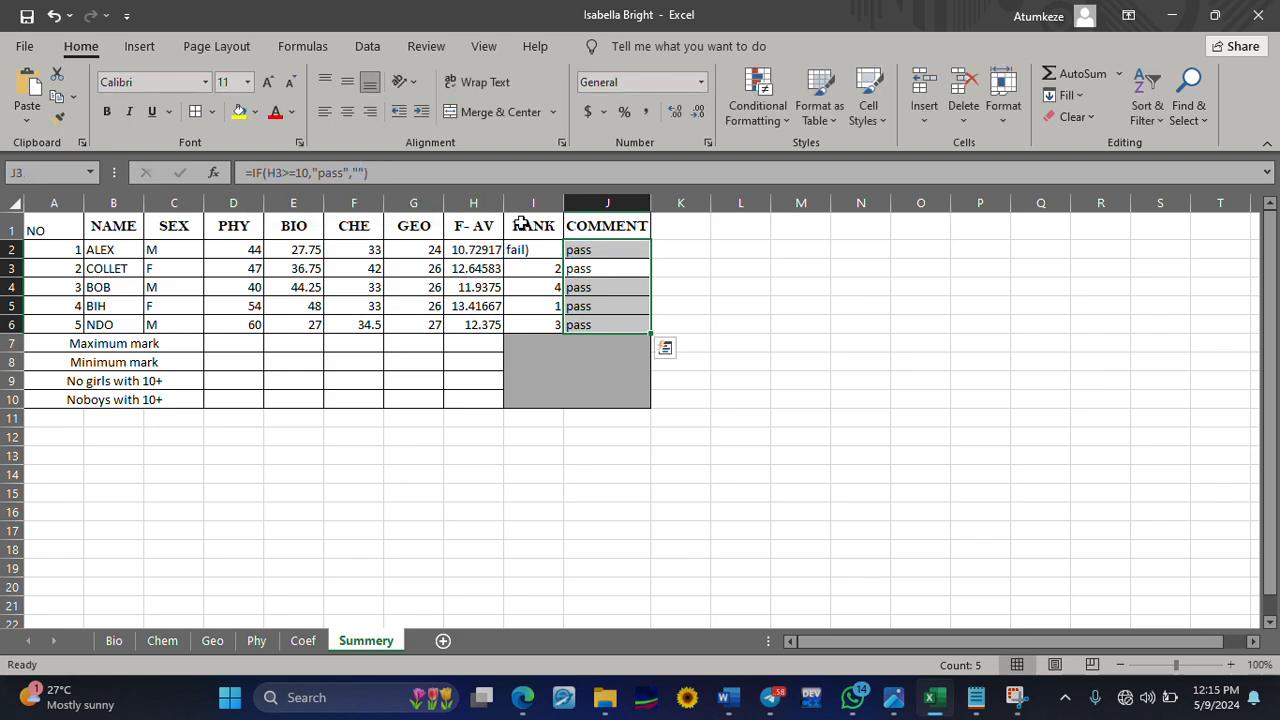
click(583, 249)
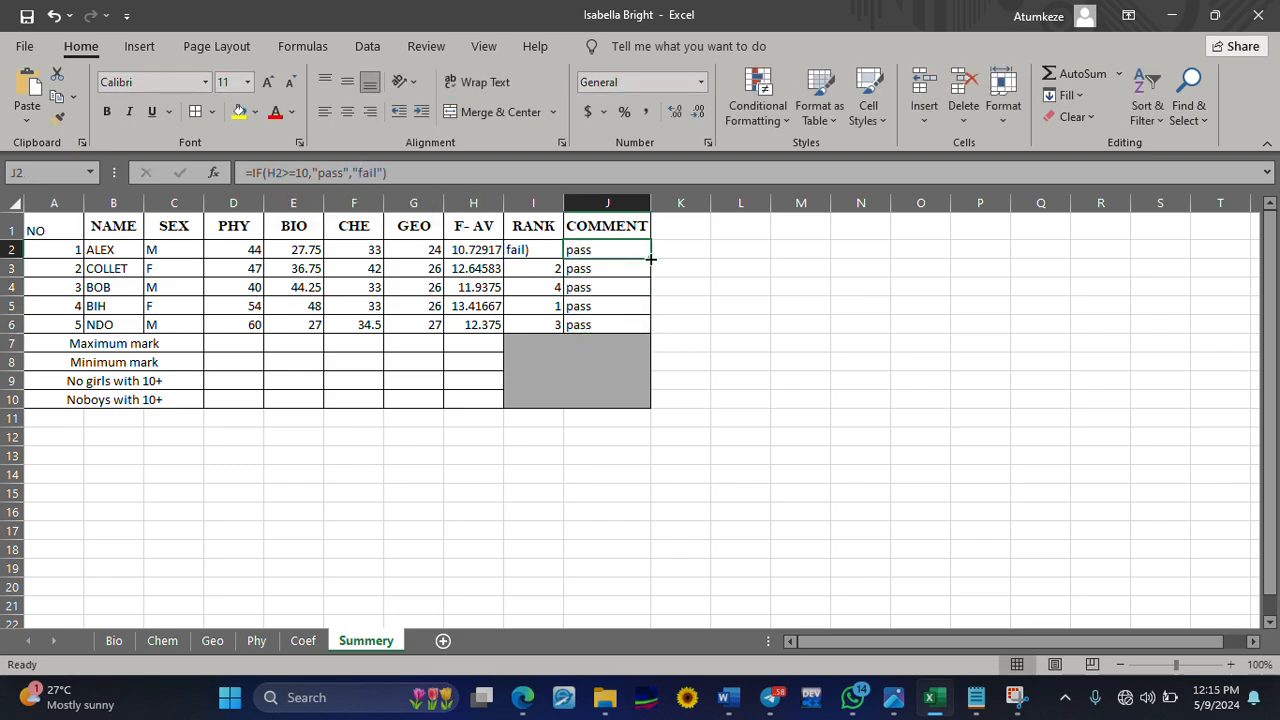
drag(650, 259, 654, 333)
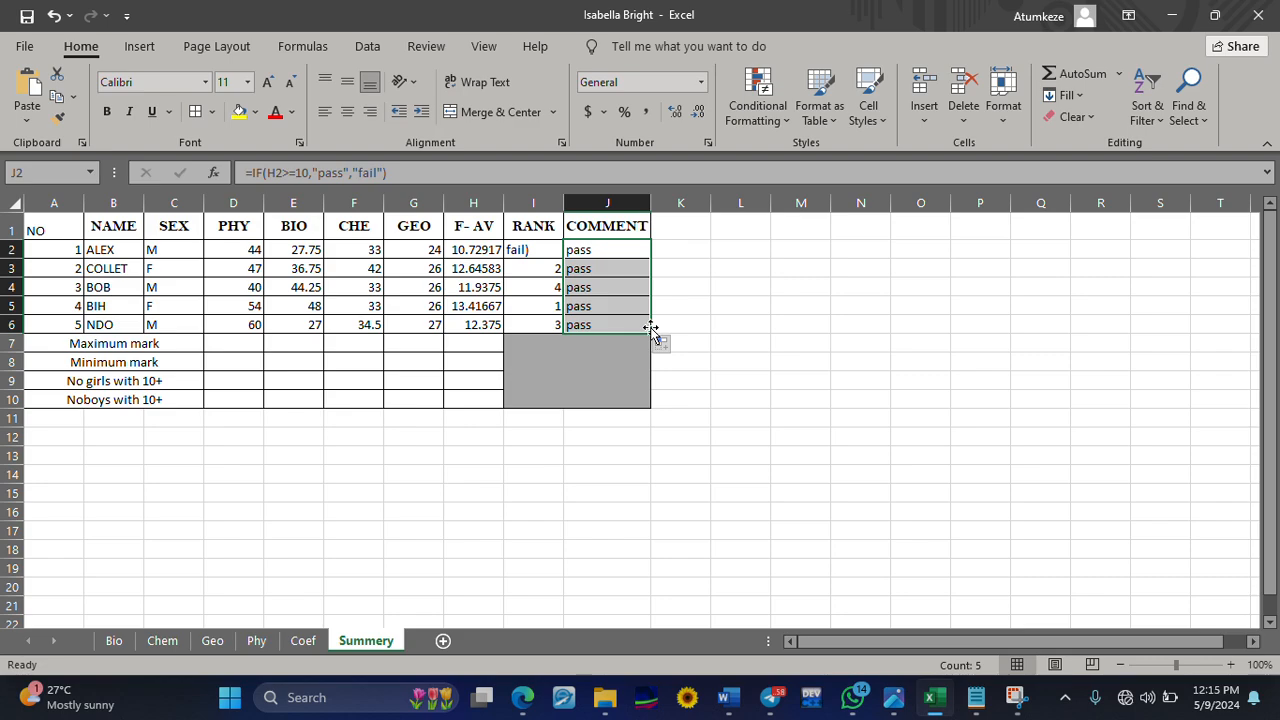
Reconfirm the J2 formula and fill it down to J6 again, and widen the RANK column slightly
click(374, 172)
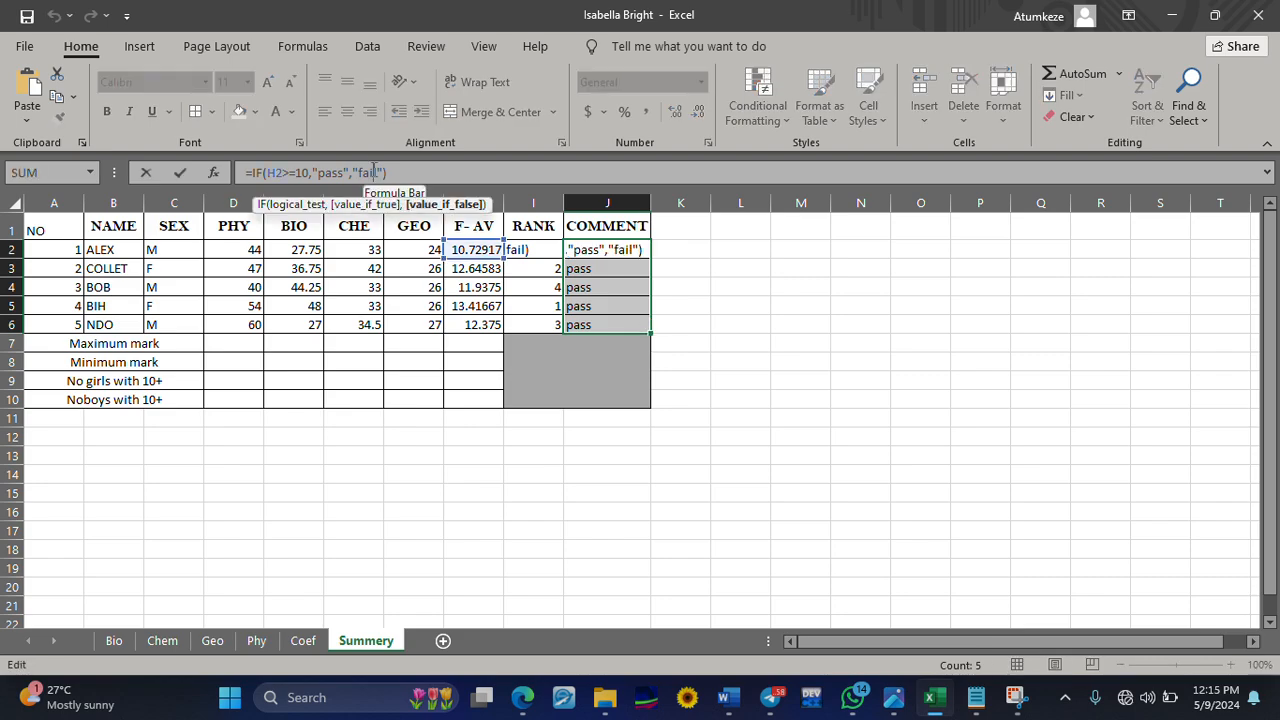
click(621, 252)
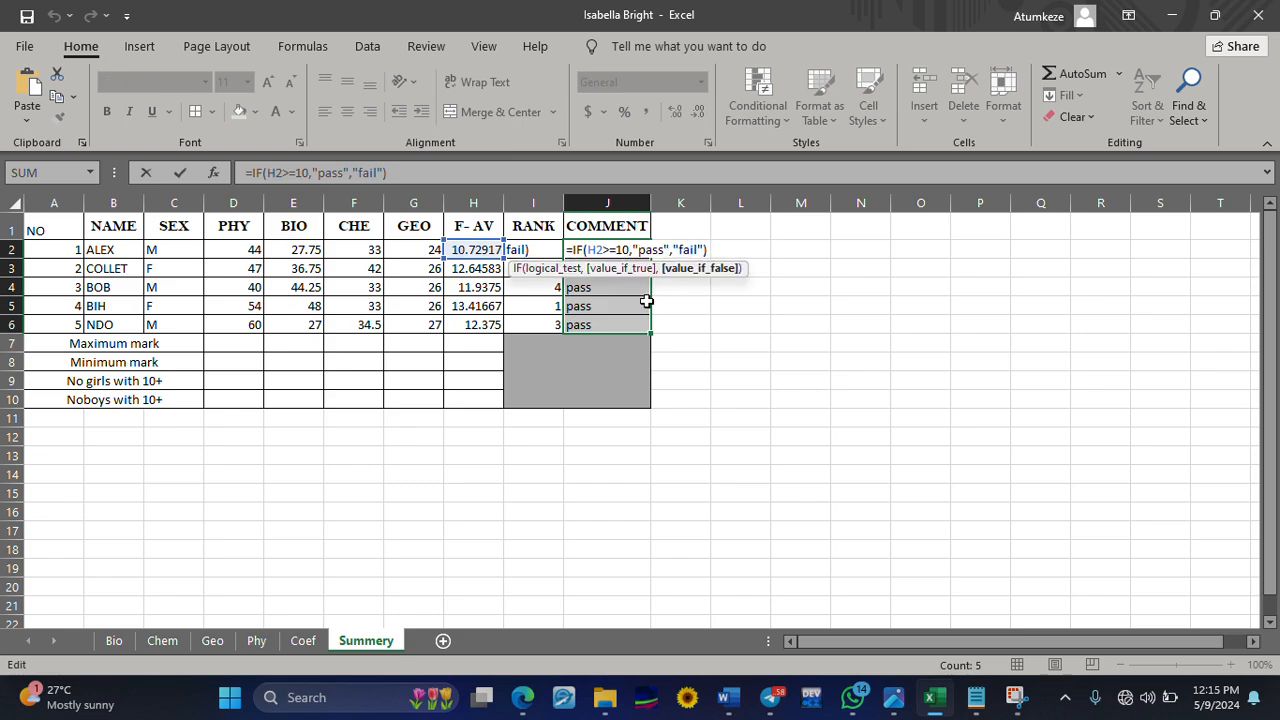
key(Return)
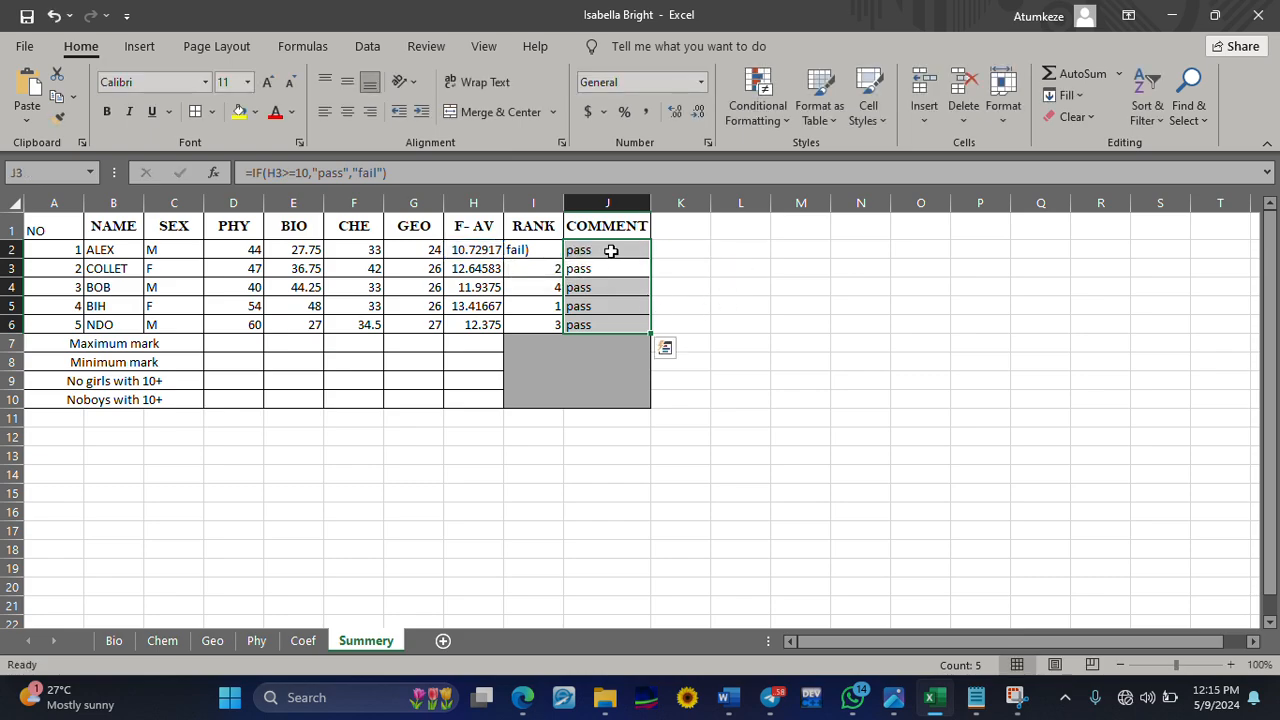
click(620, 249)
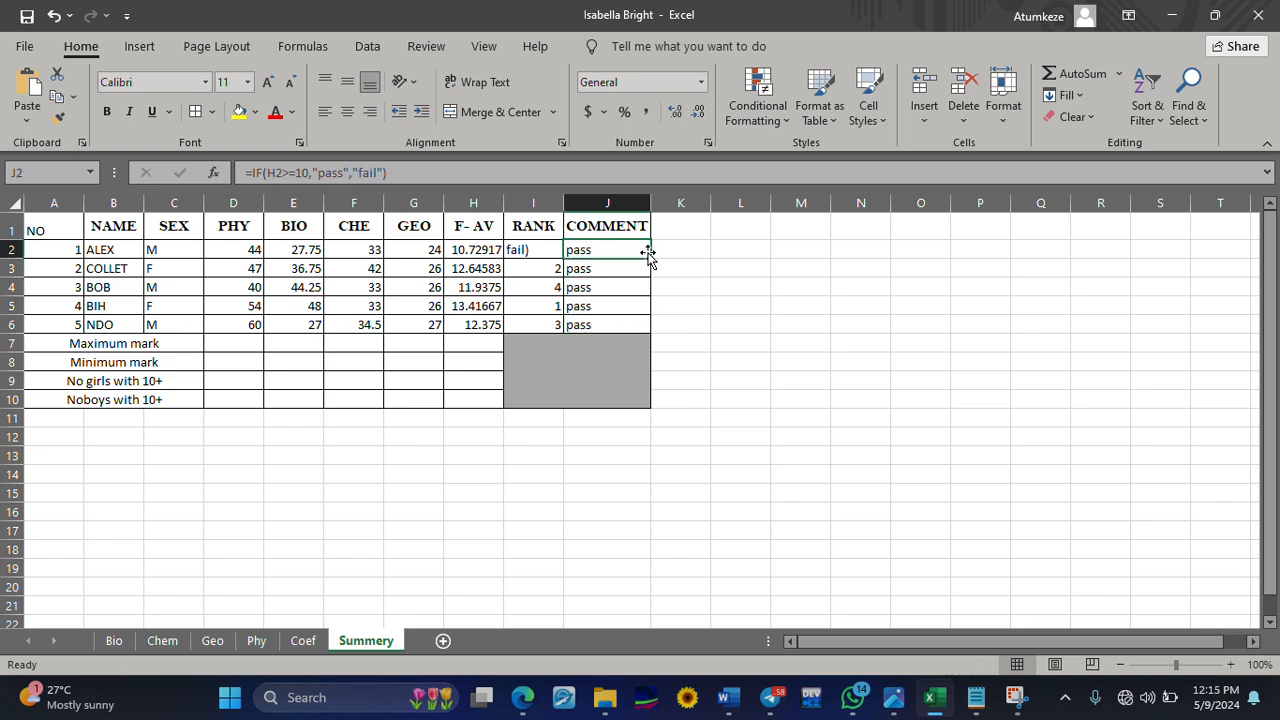
drag(650, 261, 648, 330)
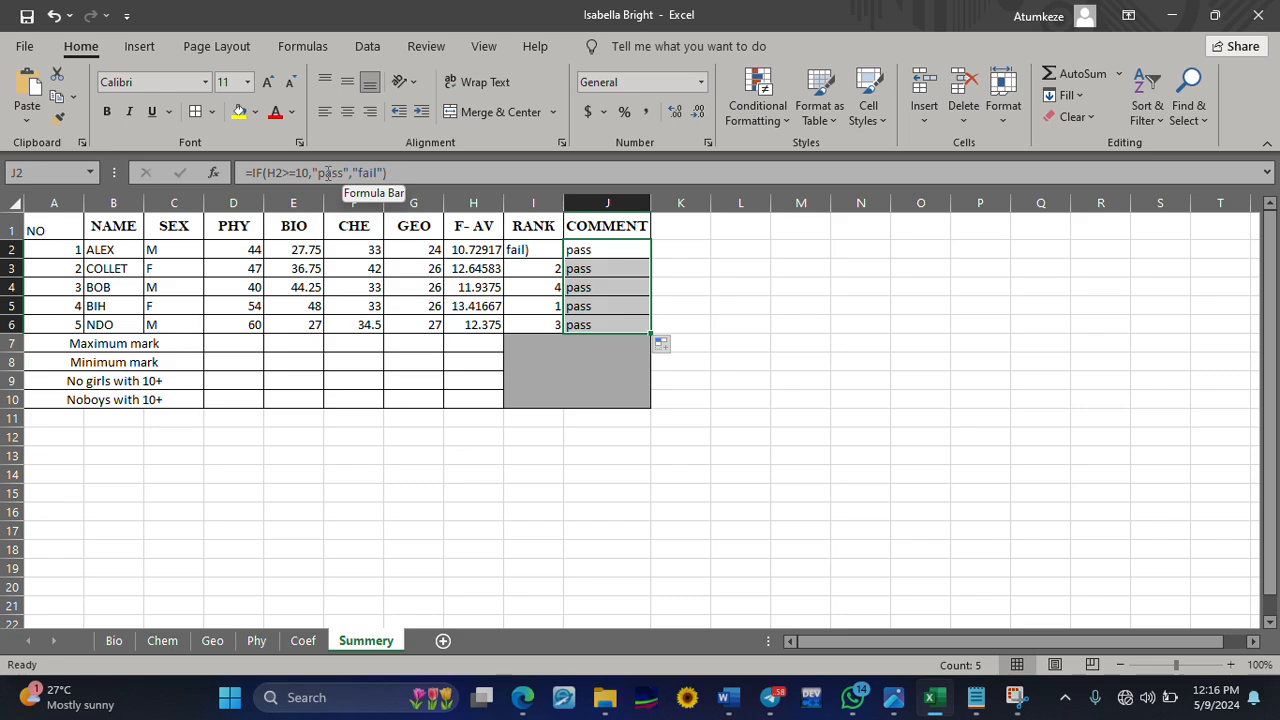
drag(565, 203, 592, 250)
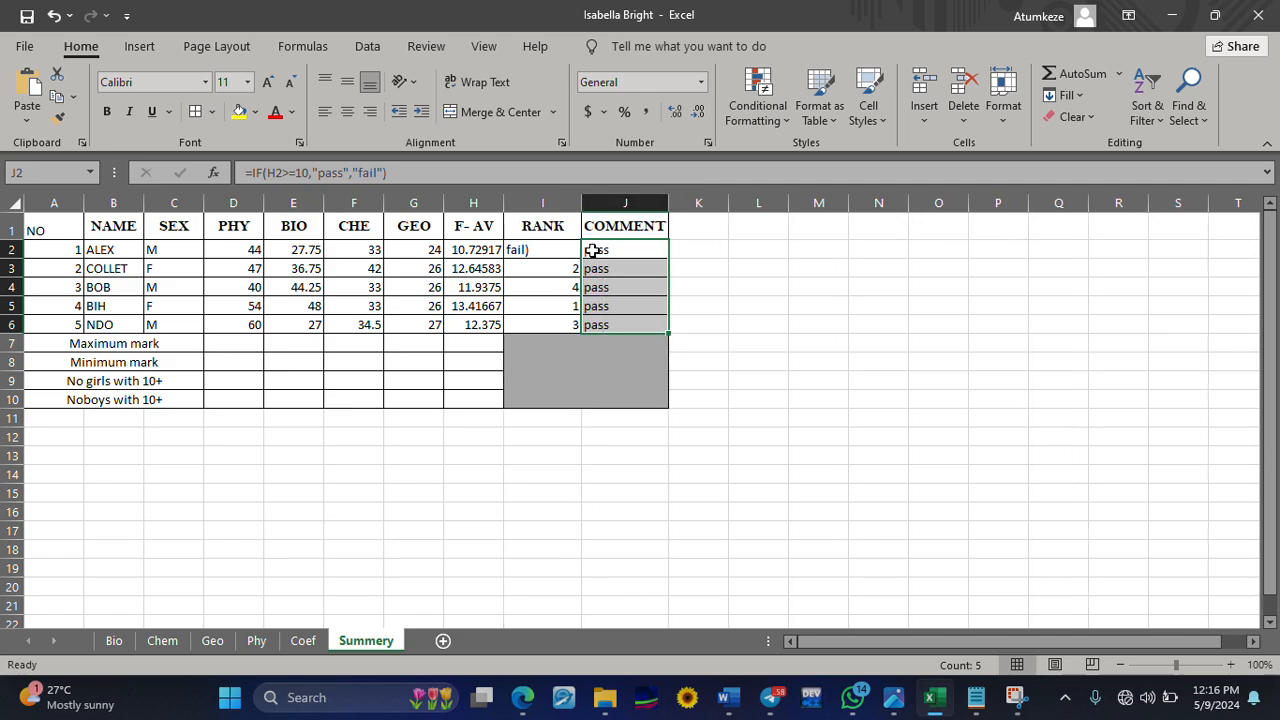
Clear the COMMENT formula in J2 and try to fill the blank cell down to J6
click(606, 249)
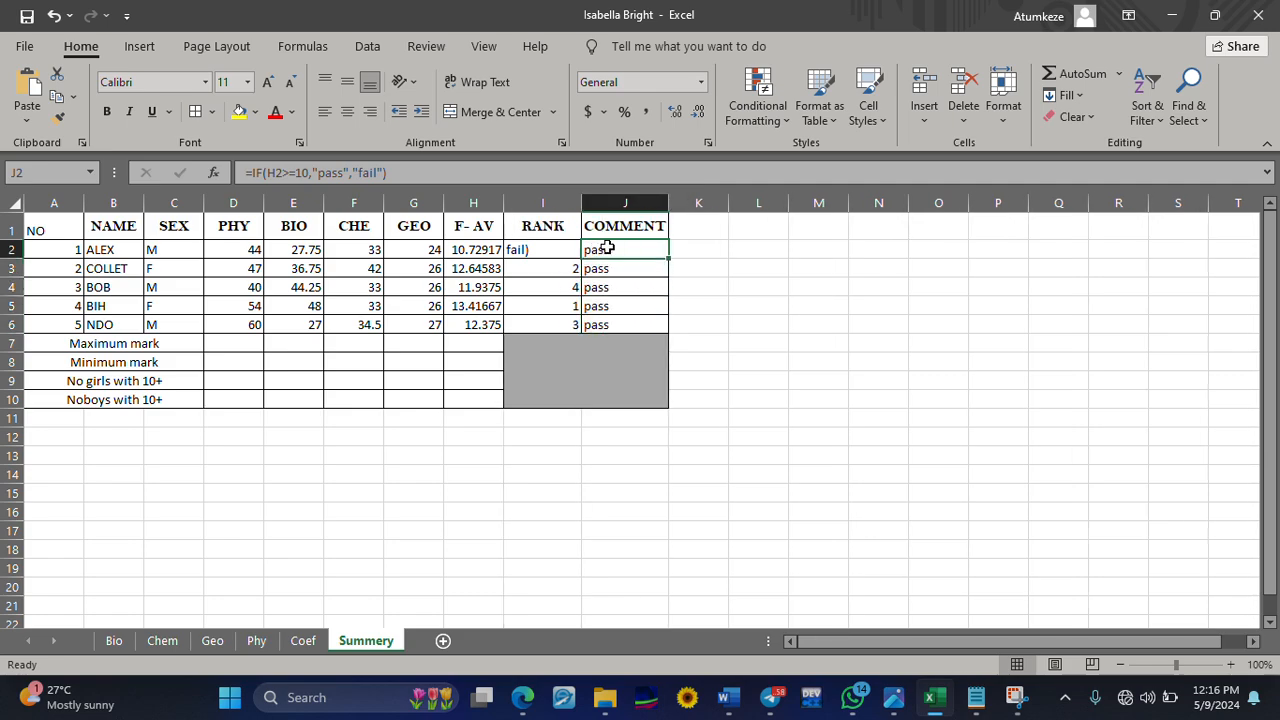
key(BackSpace)
click(746, 233)
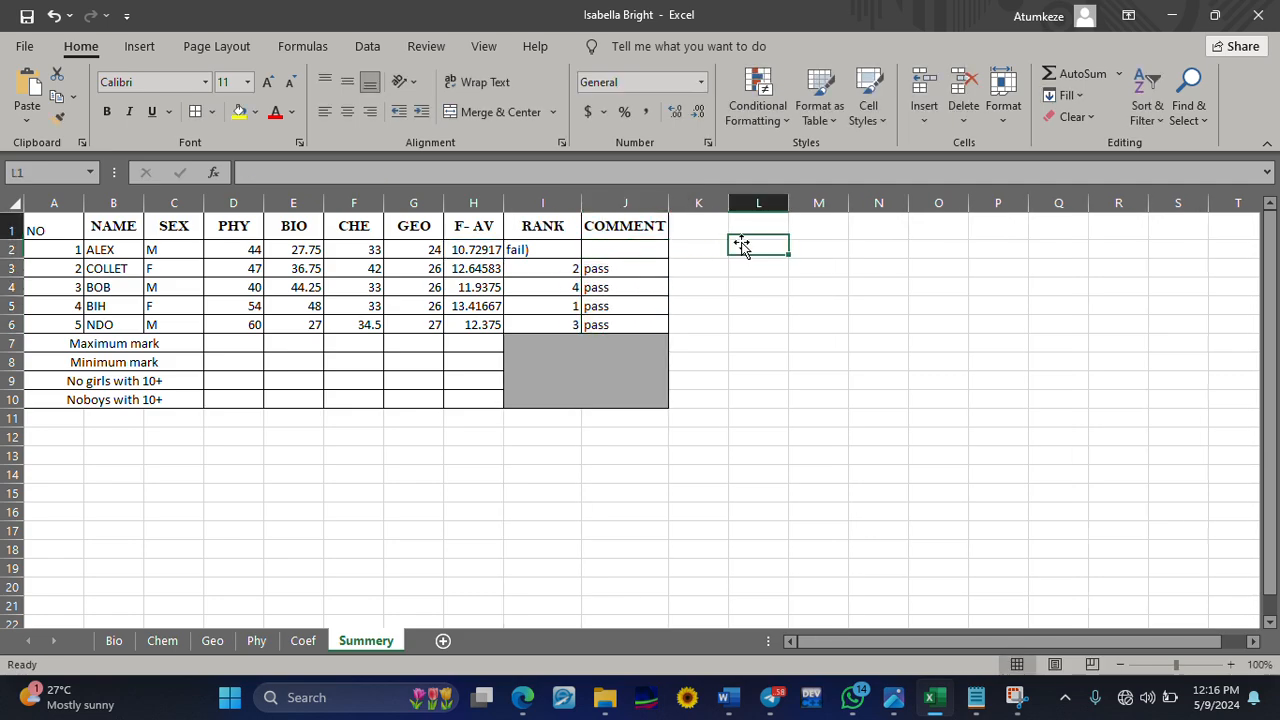
click(664, 251)
drag(667, 258, 663, 333)
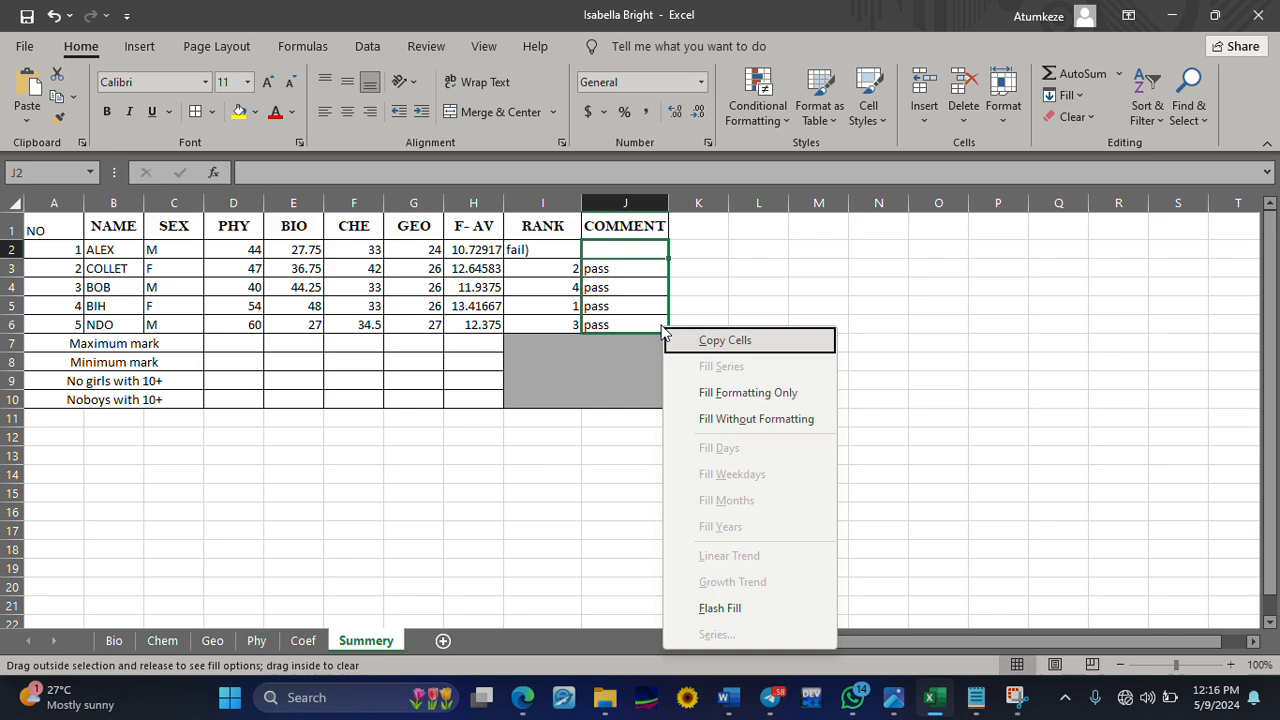
click(630, 252)
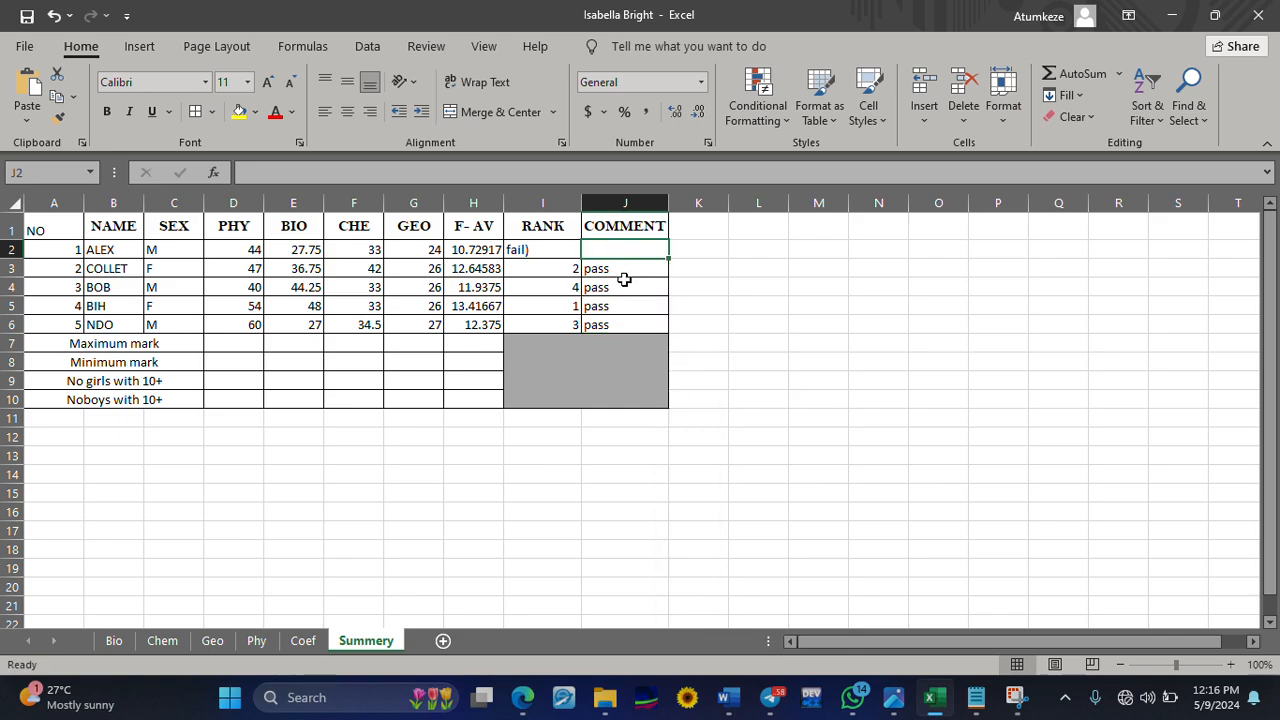
Delete the remaining COMMENT formulas in J3 to J6
click(625, 281)
key(BackSpace)
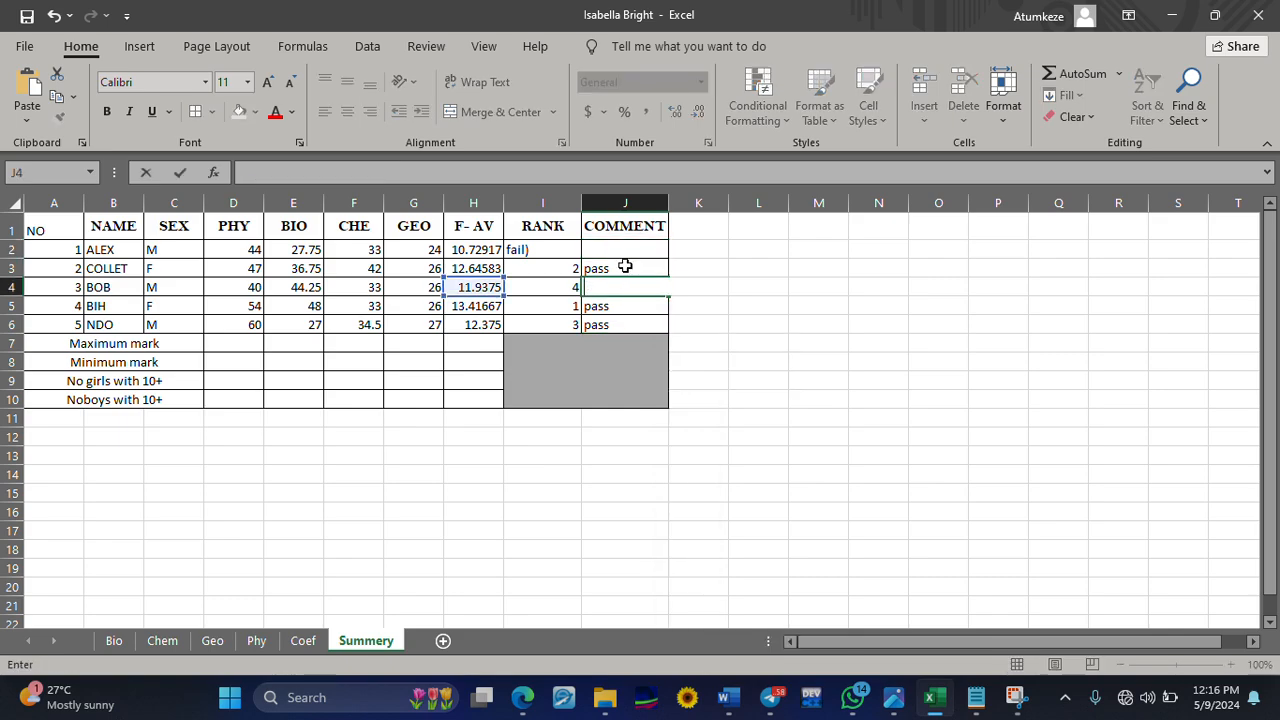
click(625, 266)
key(BackSpace)
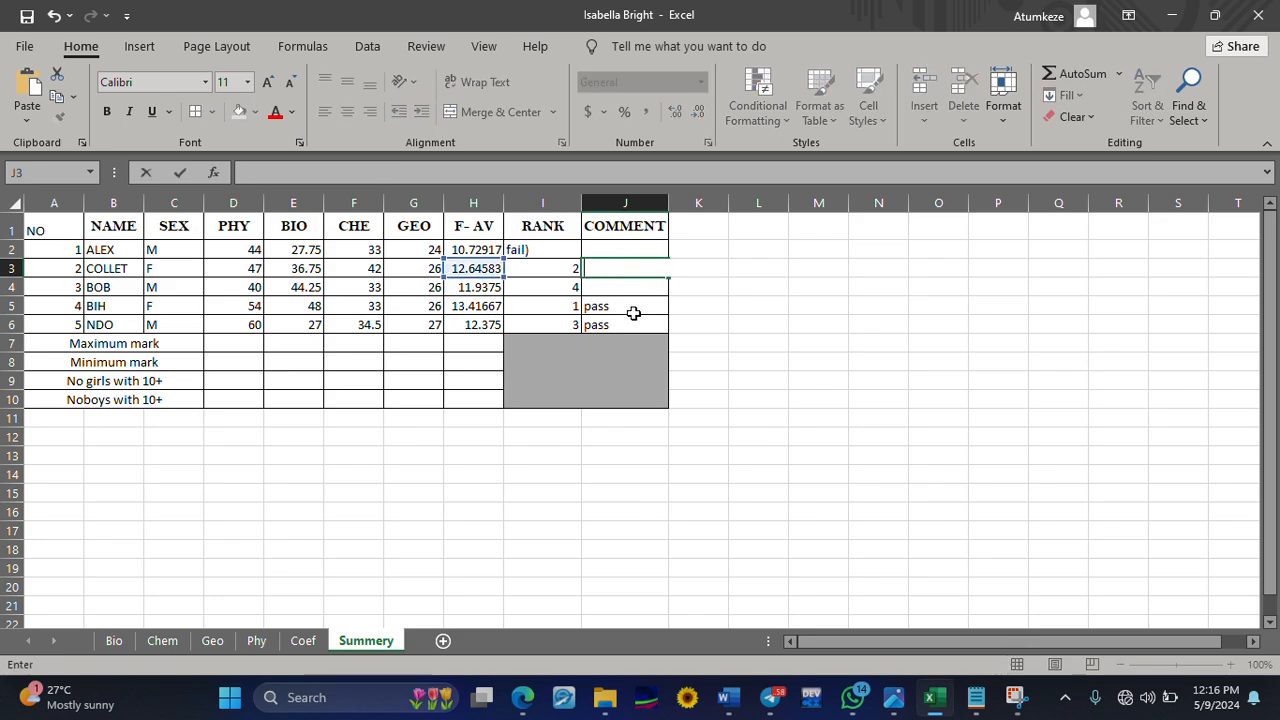
click(633, 310)
key(BackSpace)
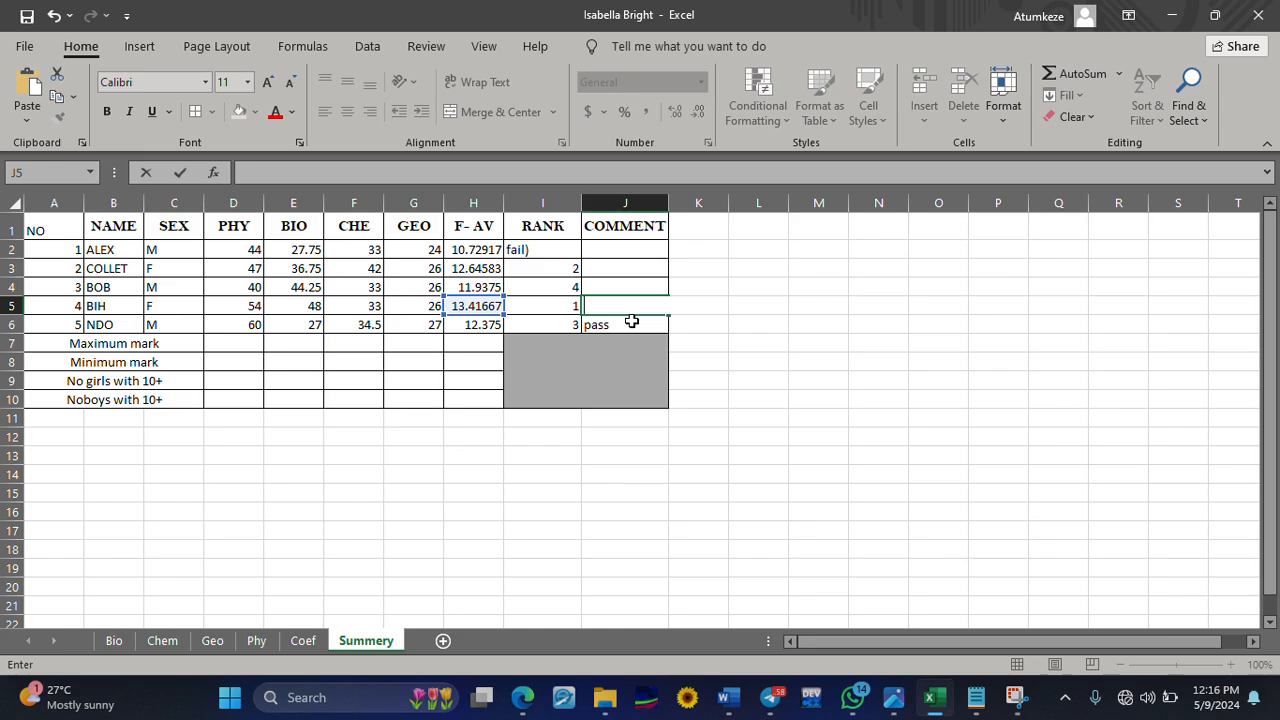
click(632, 321)
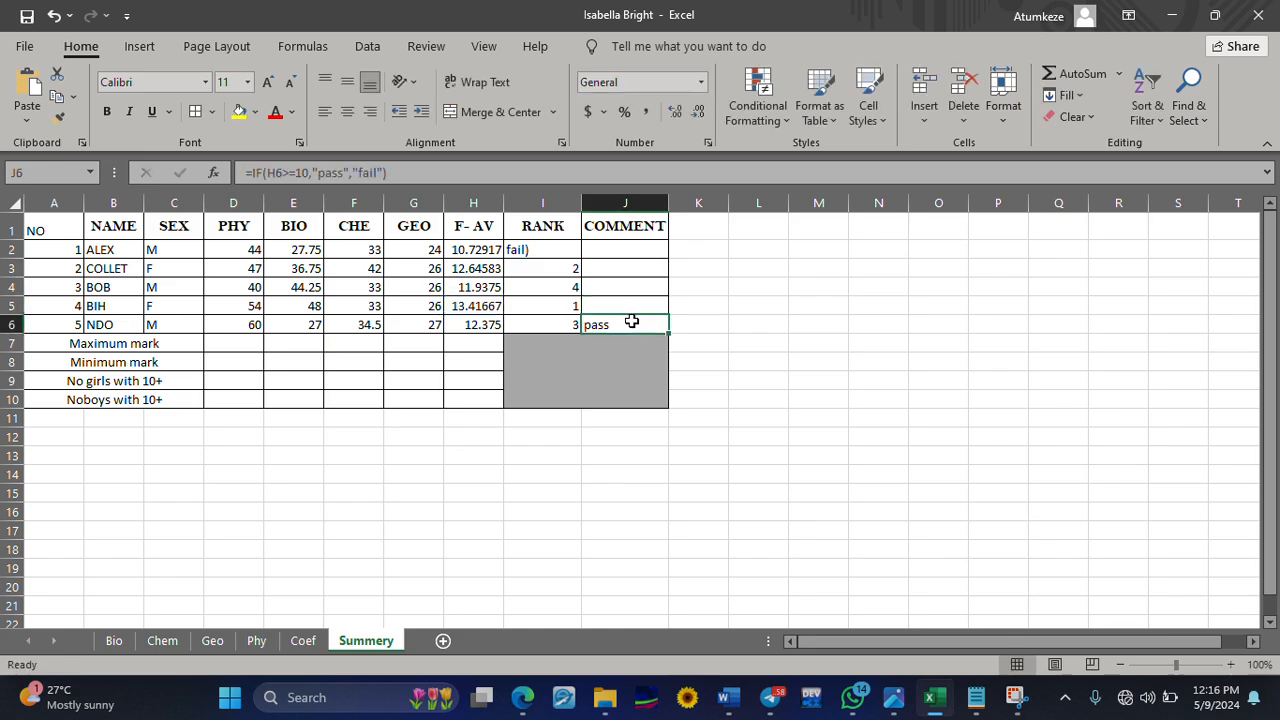
key(BackSpace)
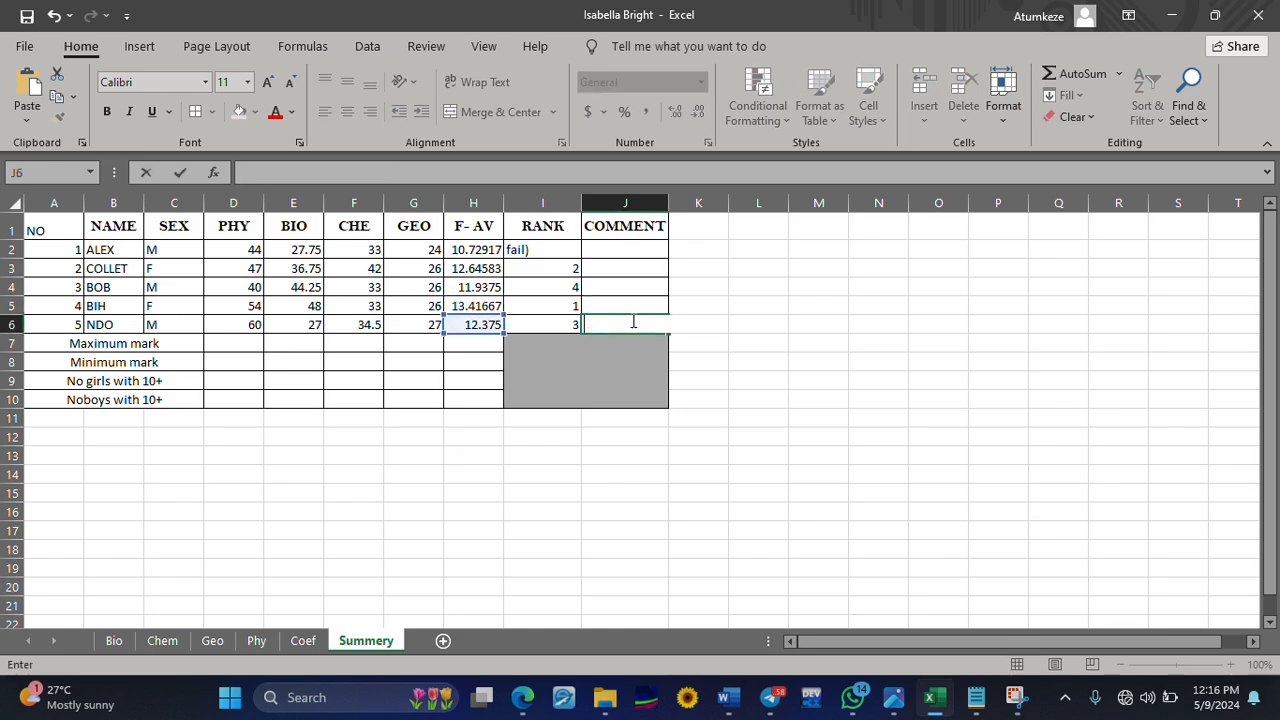
Begin an IF formula in J2 that returns "excellent" when H2>=15, leaving the false argument open for a nested function
click(632, 247)
text(=if)
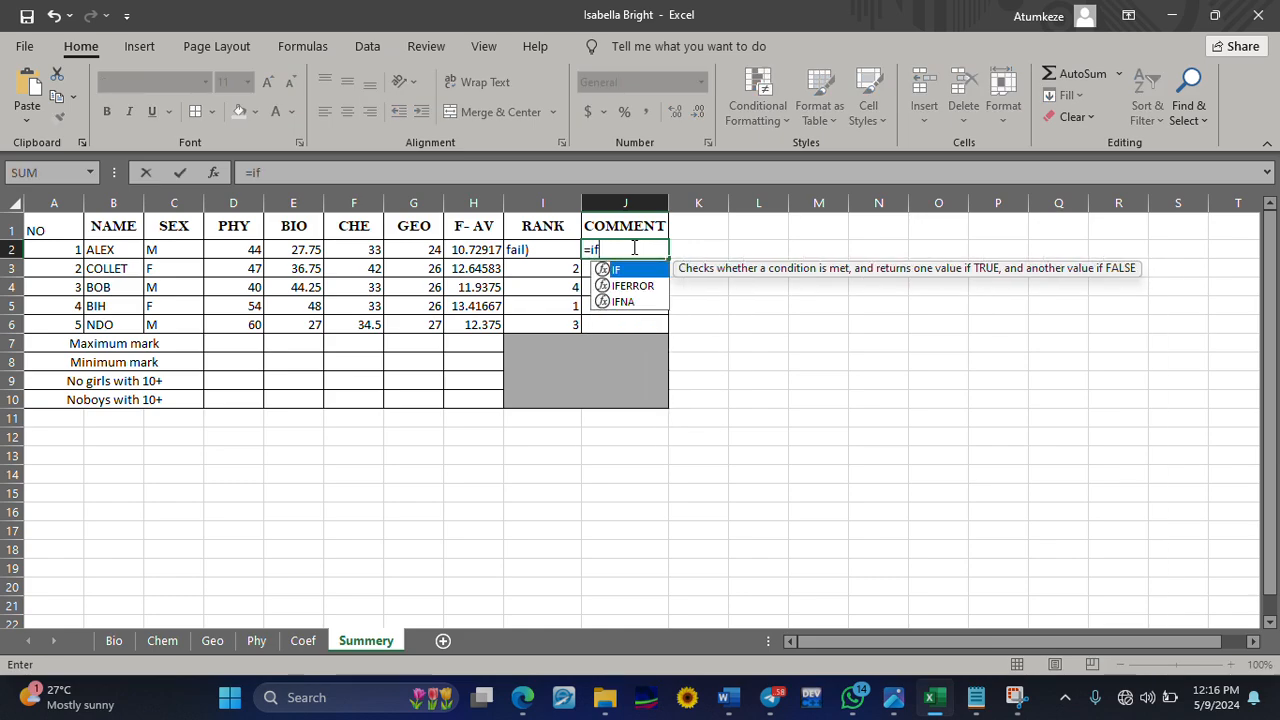
text(()
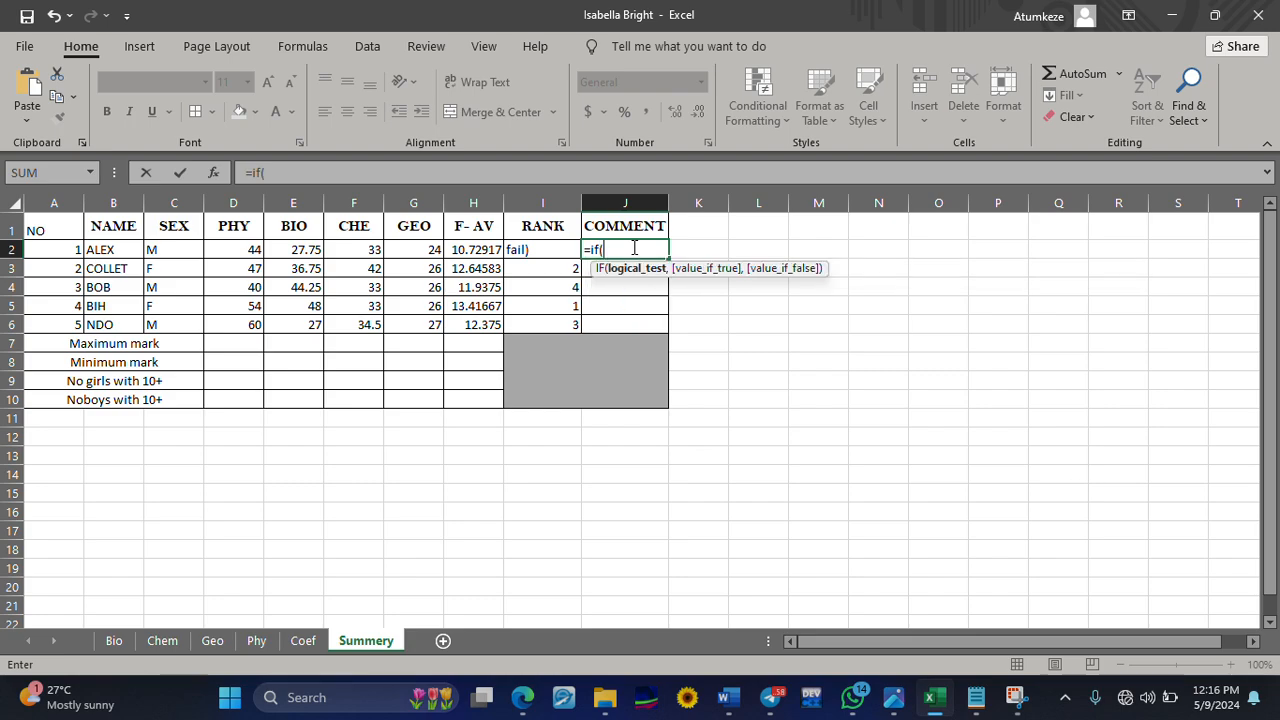
text(h2 >)
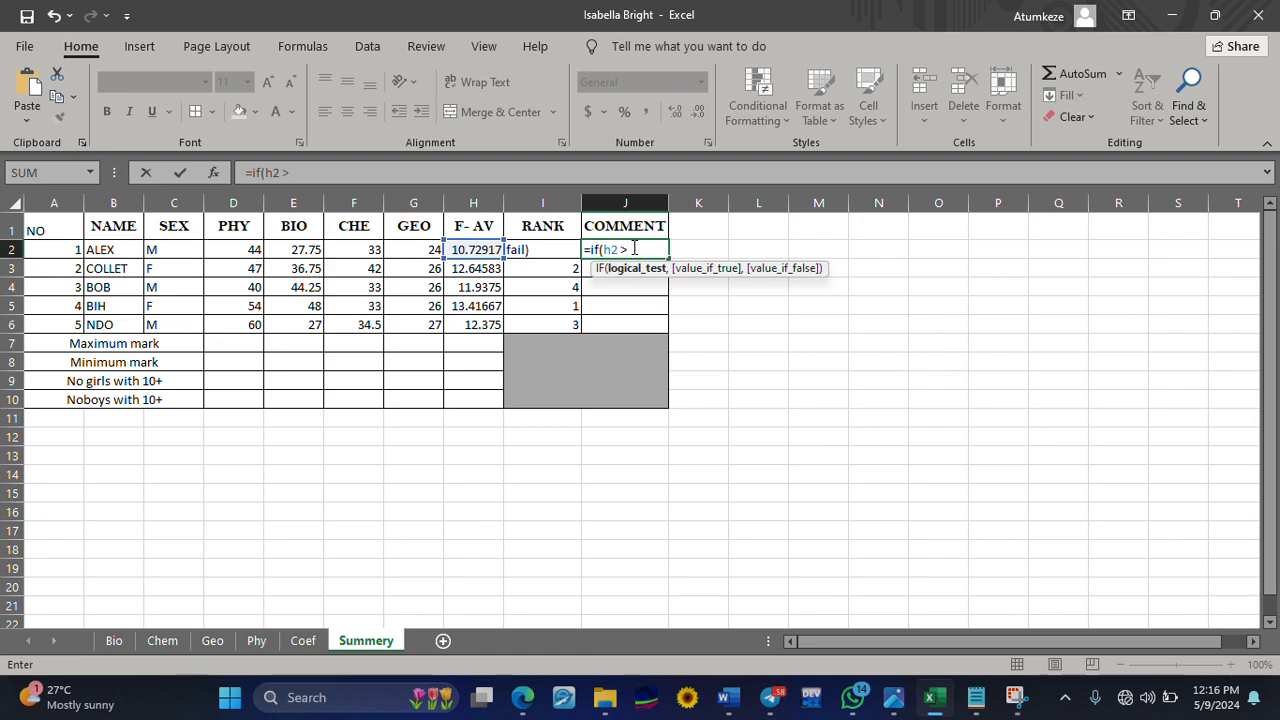
text(=15,"e)
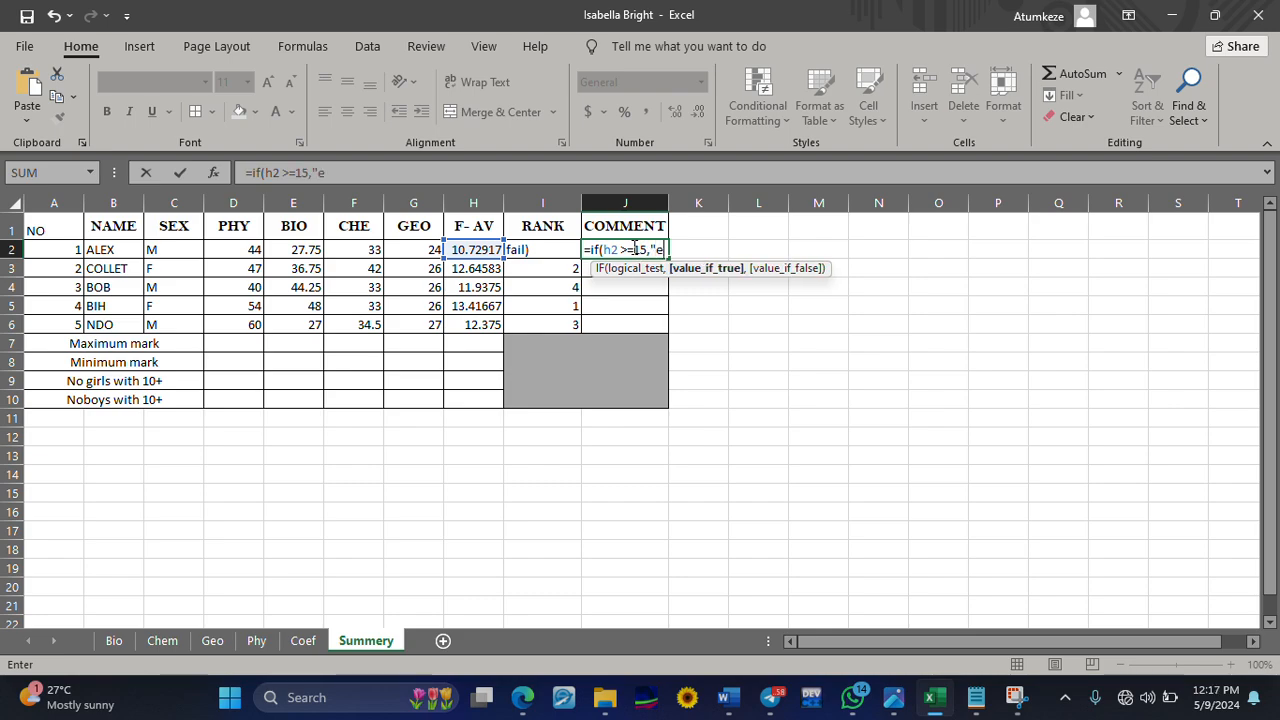
text(ccellent)
text(,if)
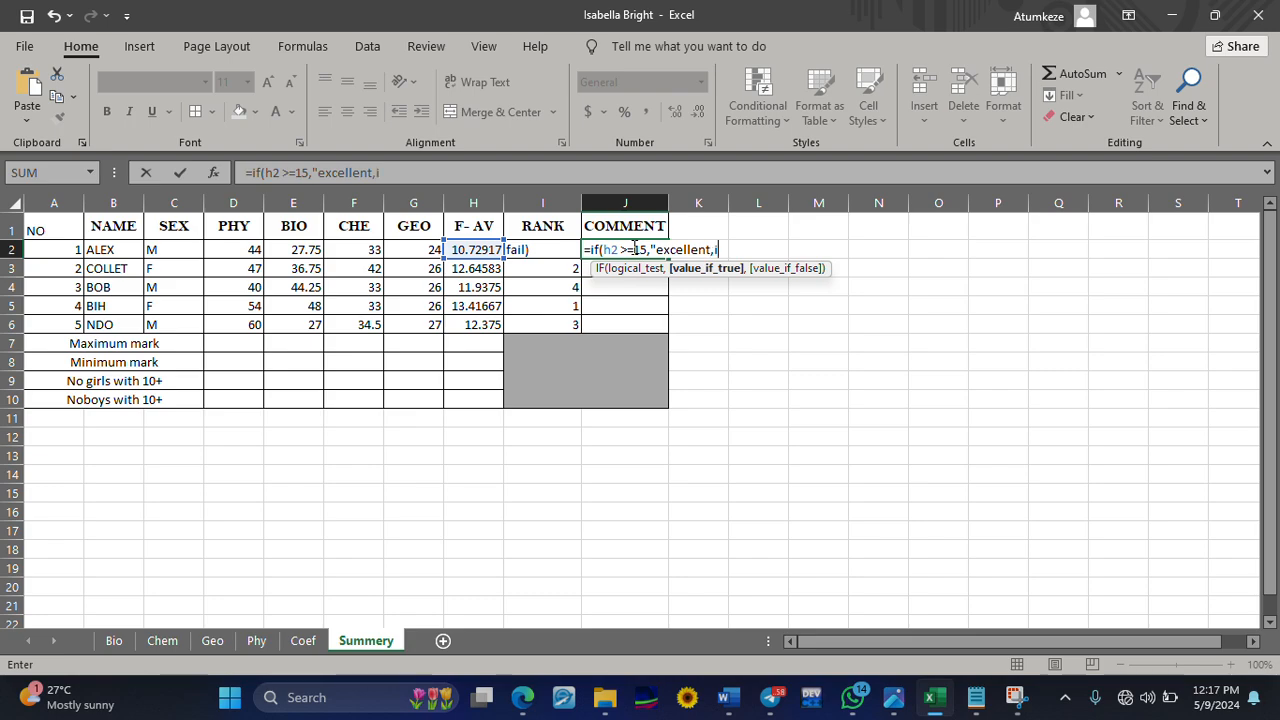
key(BackSpace)
key(BackSpace)
key(BackSpace)
text(",i)
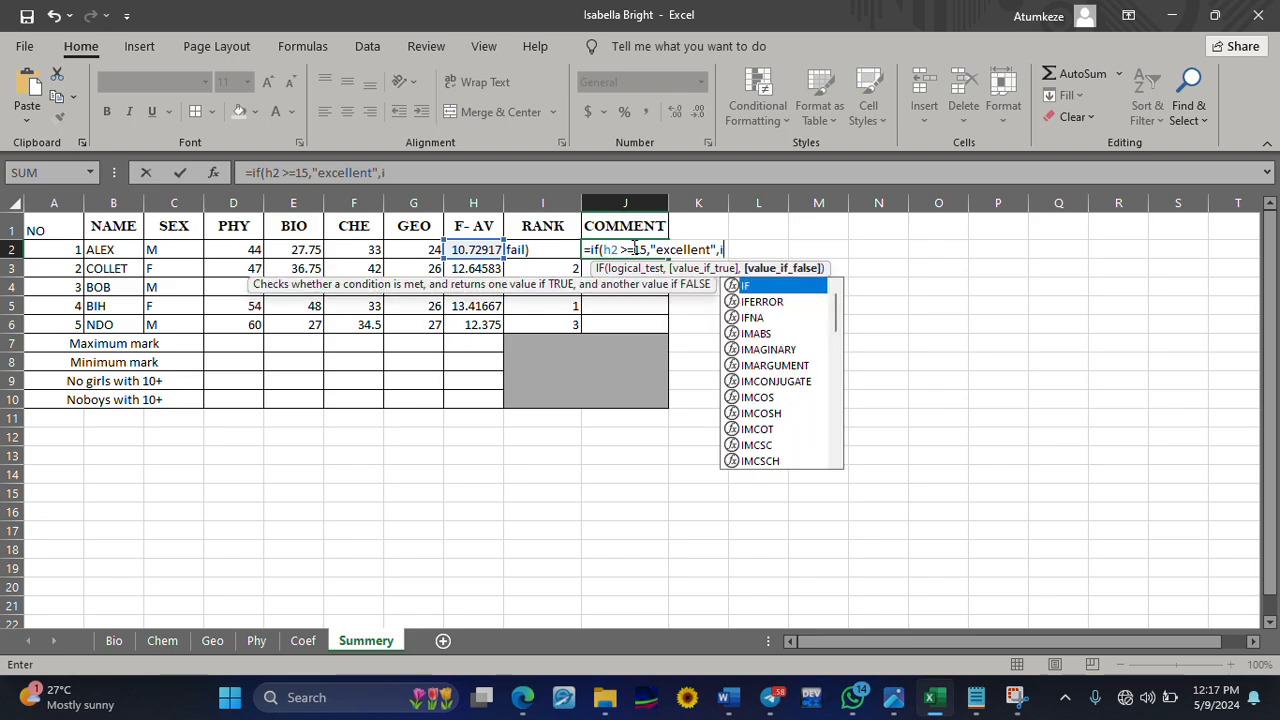
text(f)
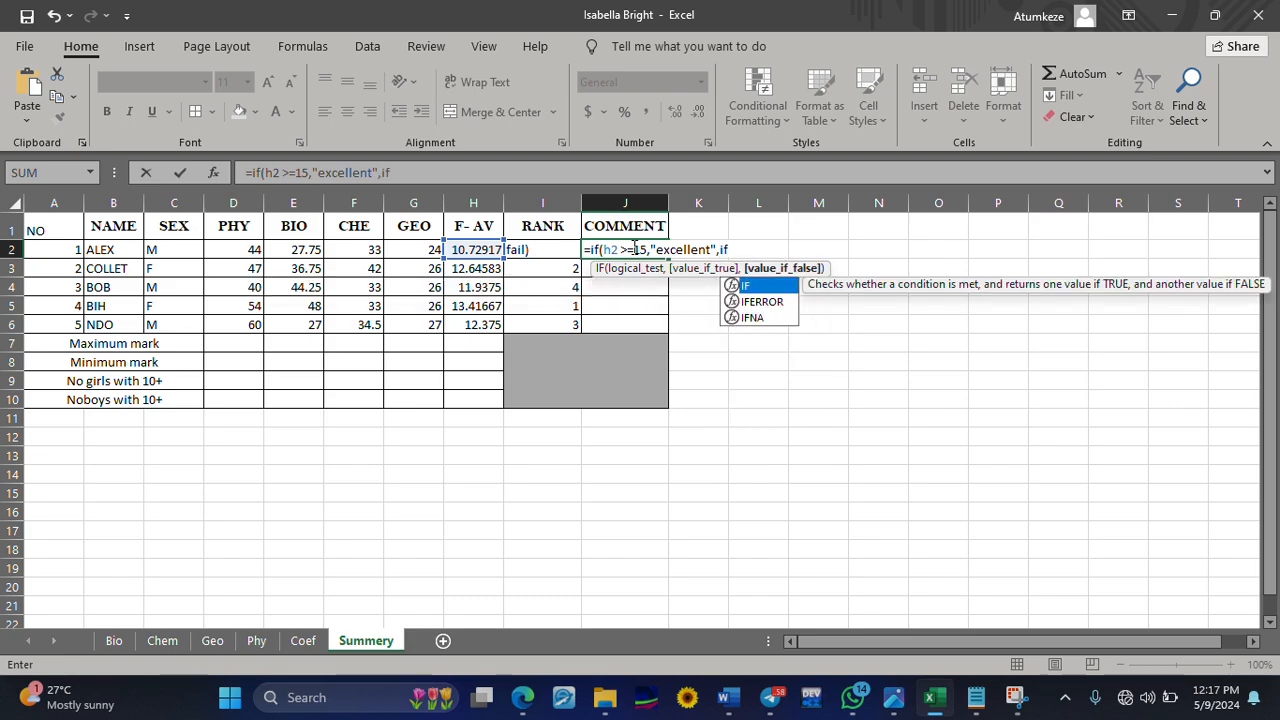
text((h)
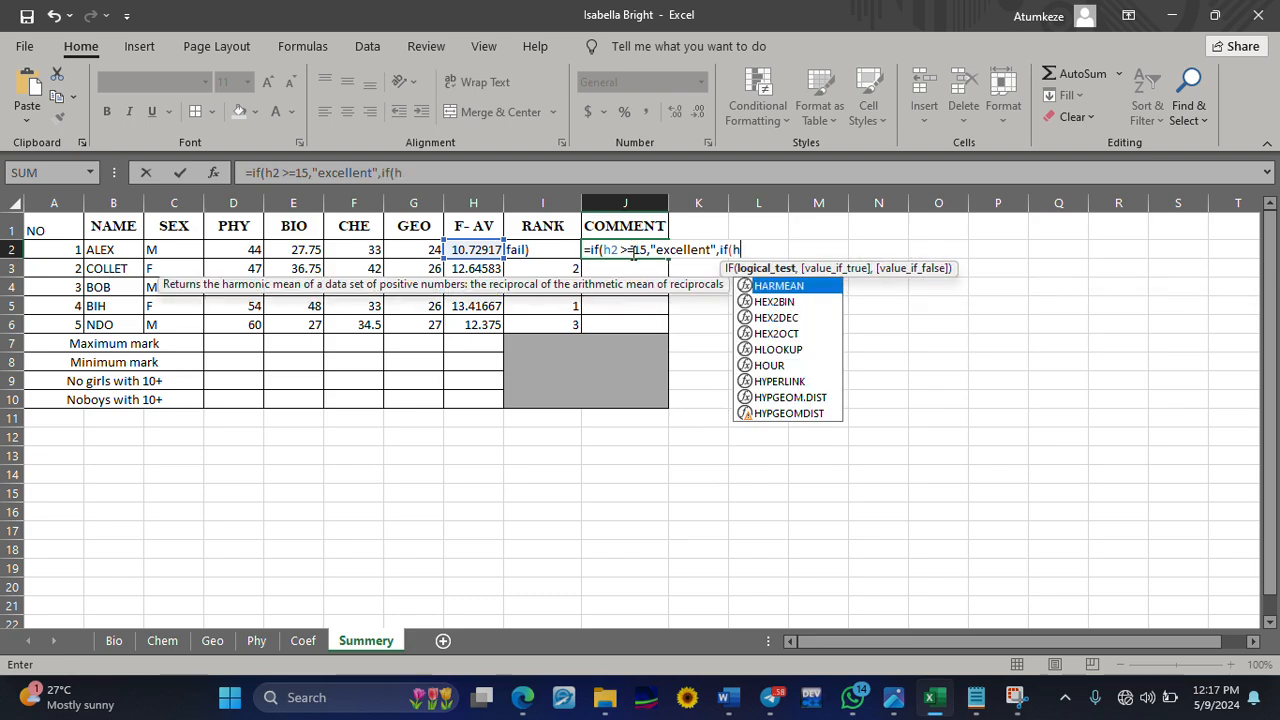
text(2)
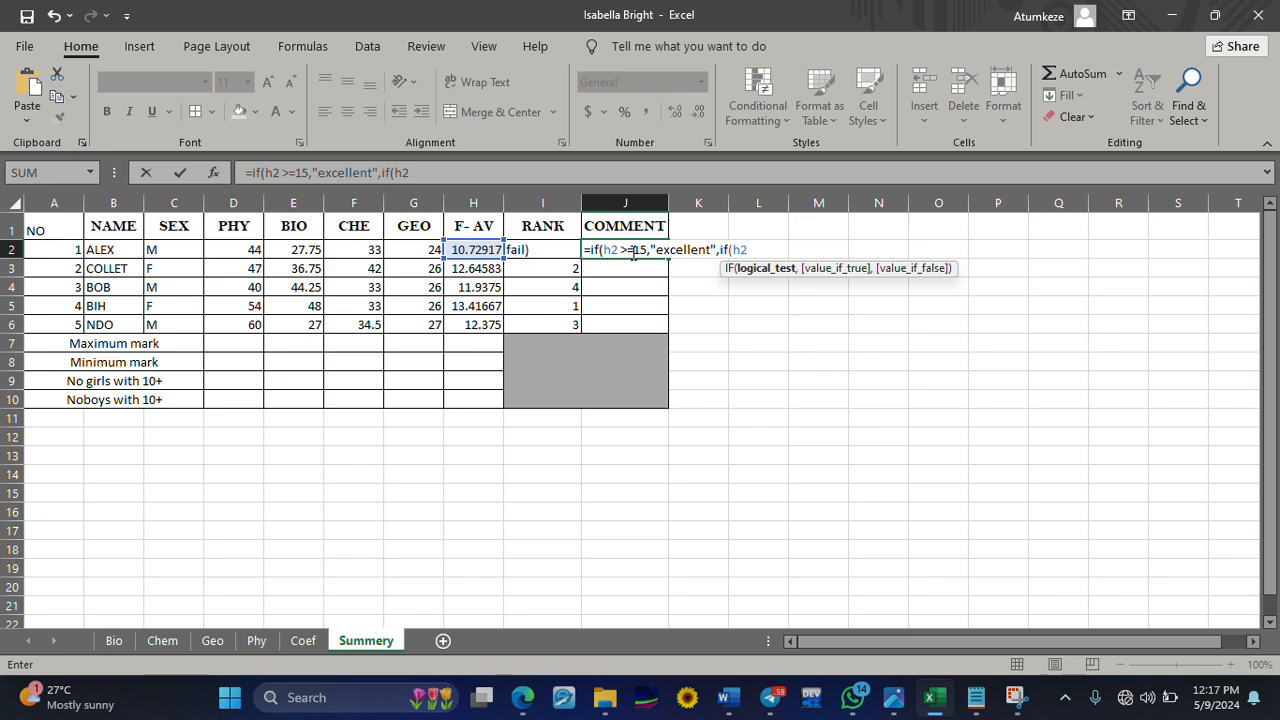
text(>=10,"pass",)
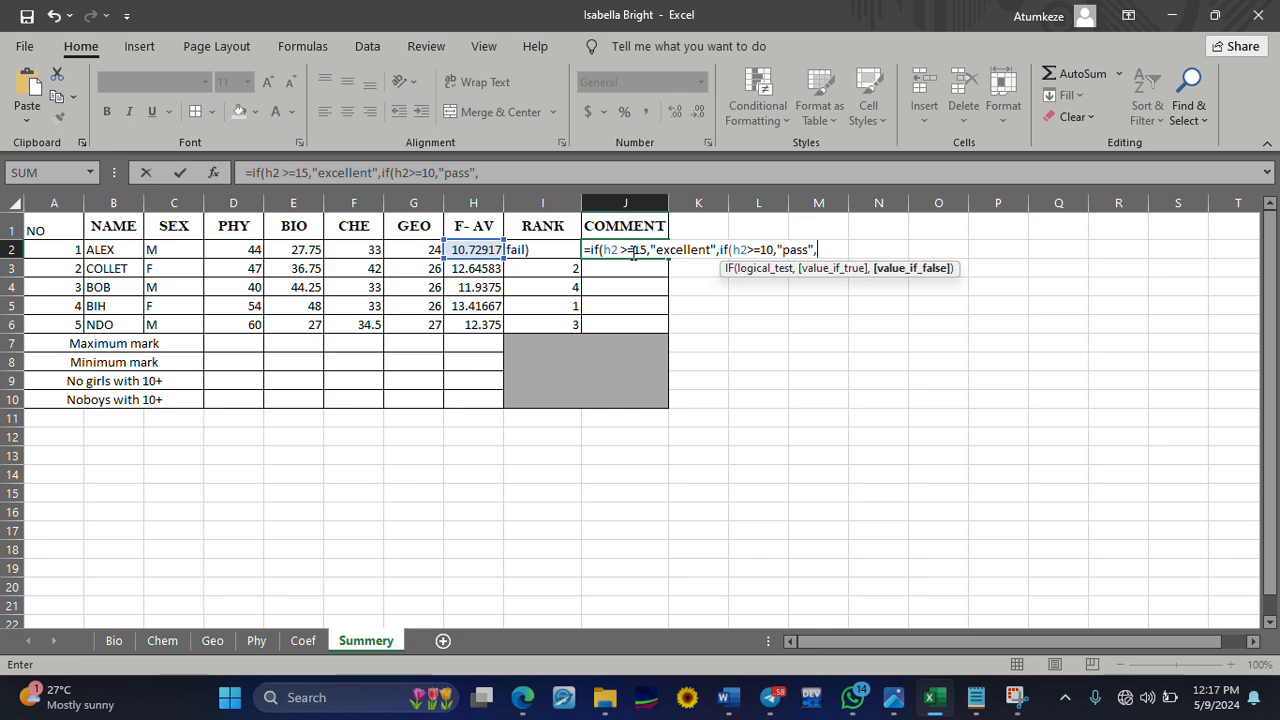
text("fail"))
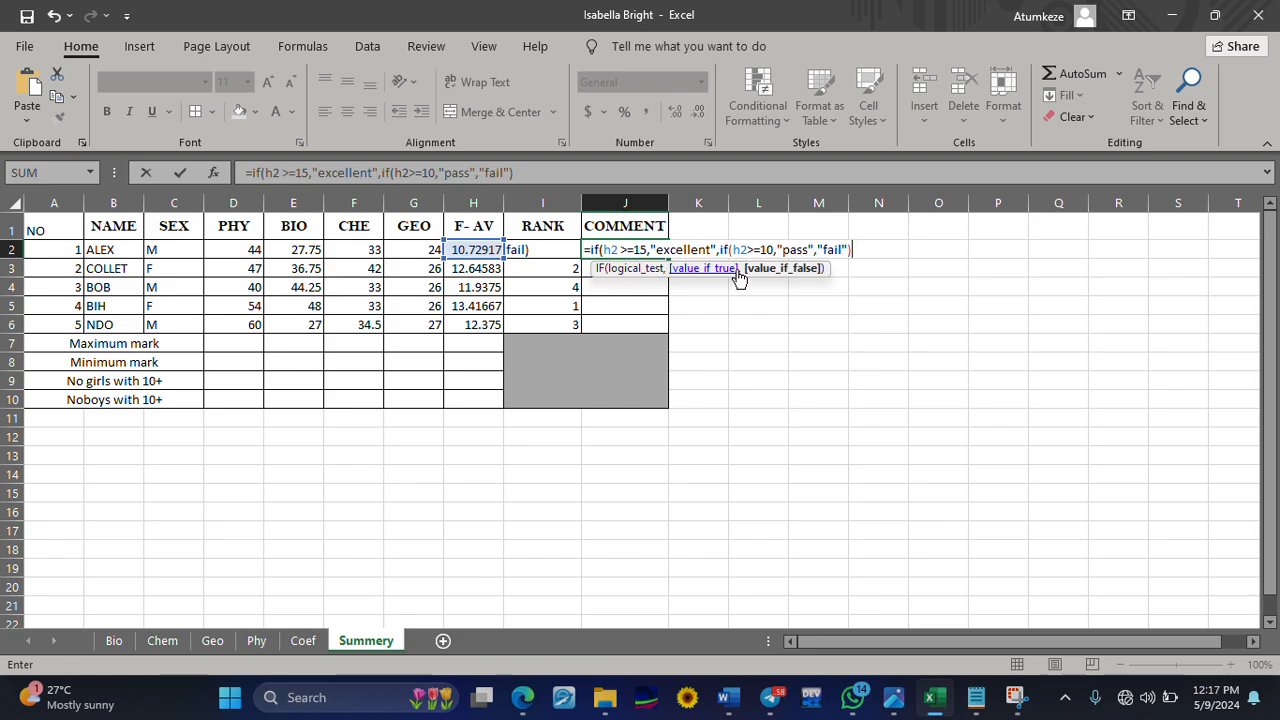
Complete the nested J2 formula with "fail" as the final result and fill it down to J6
text())
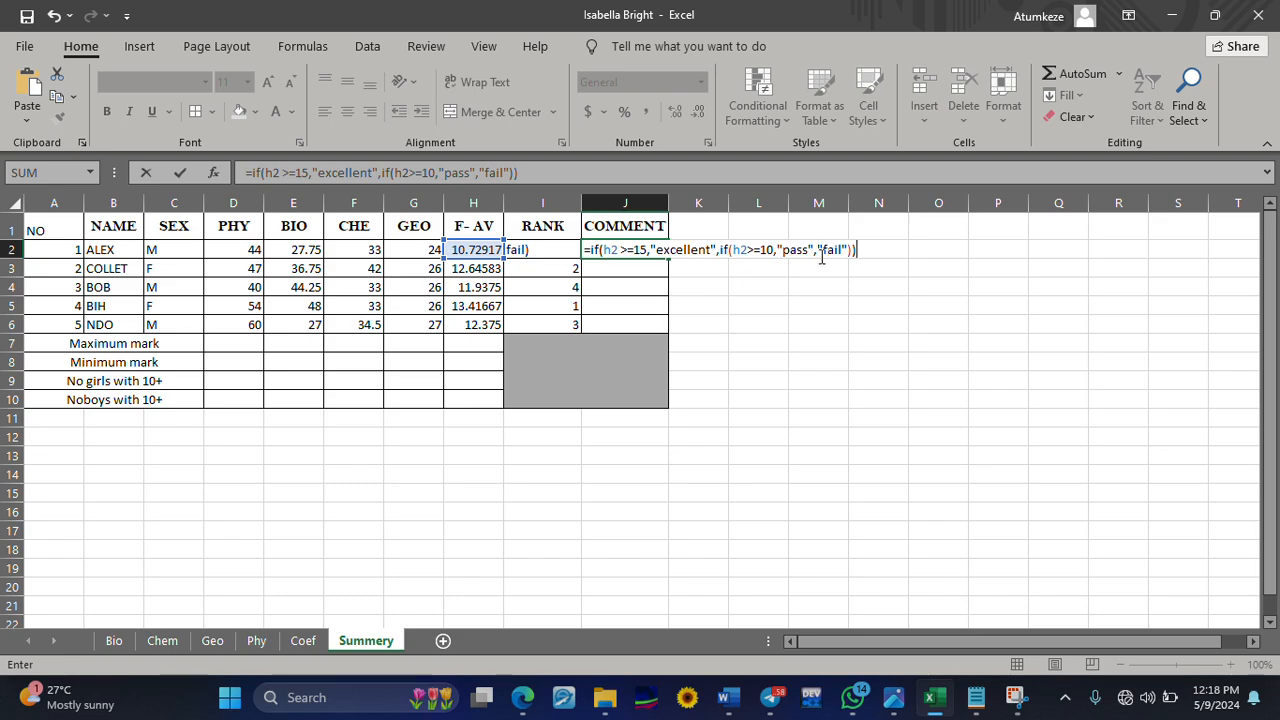
key(Return)
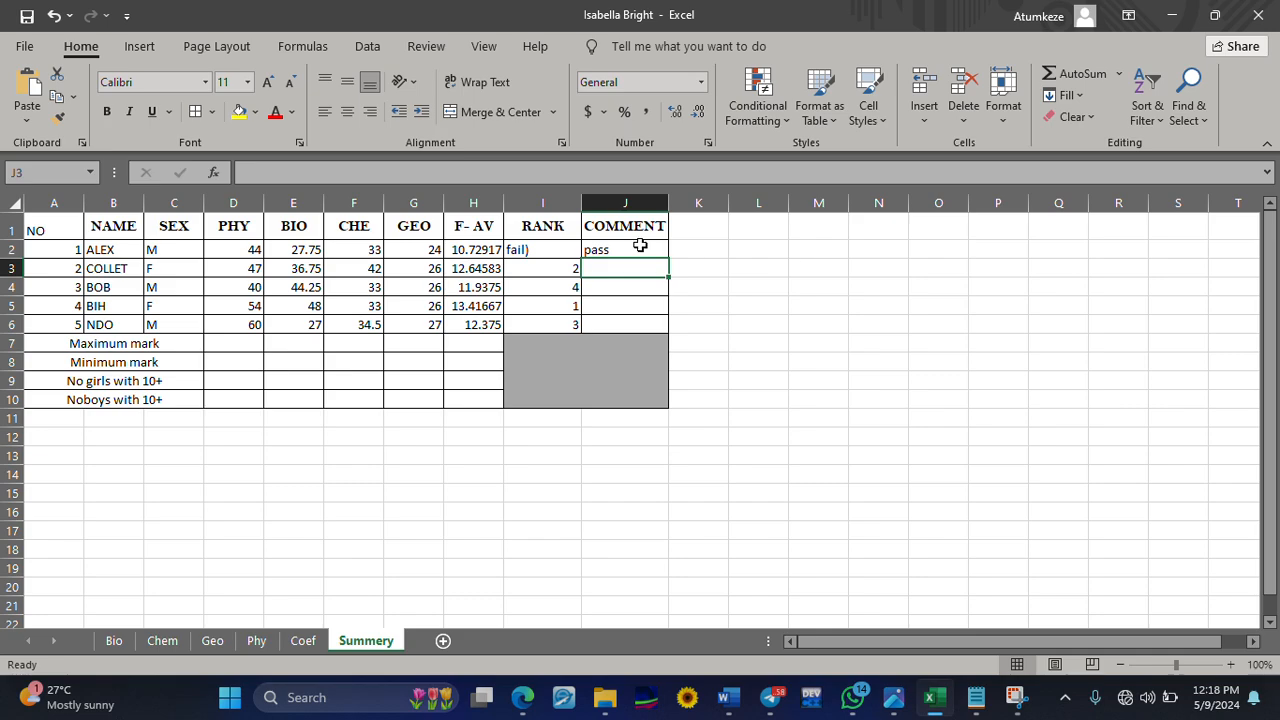
click(640, 245)
drag(668, 257, 654, 326)
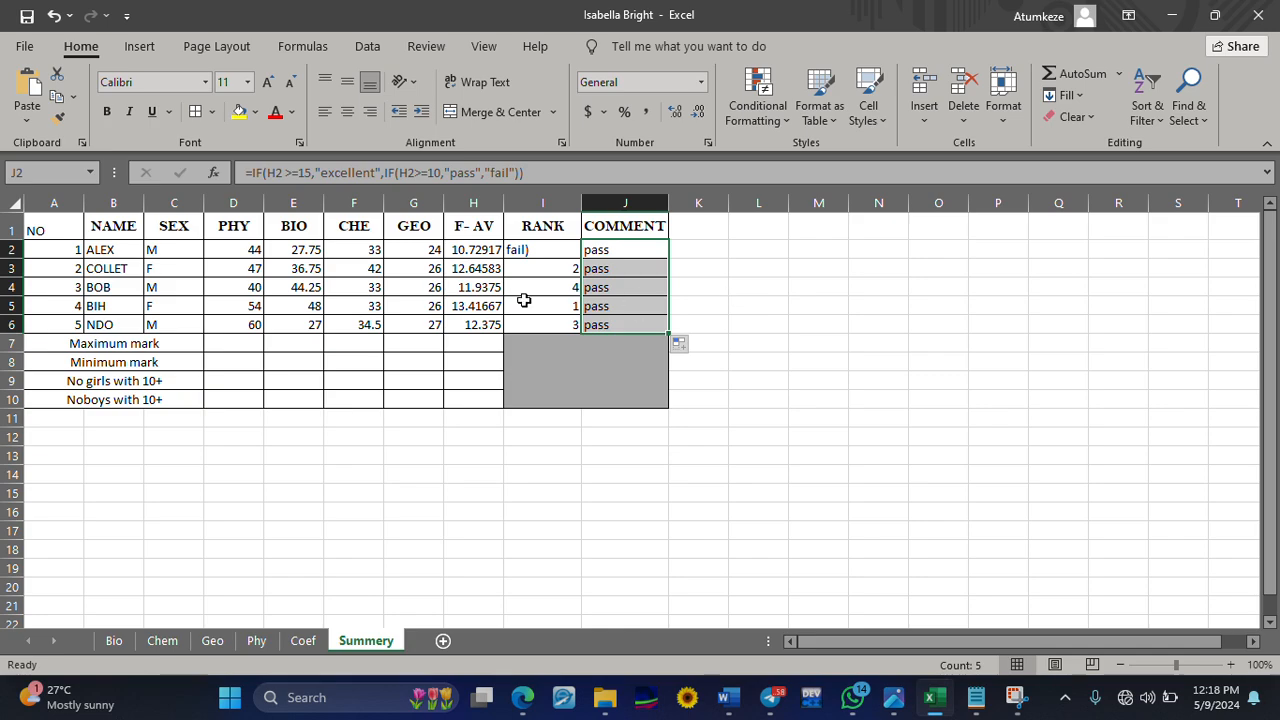
Test the comment formula on row 5 by overwriting the BIO mark in E5 with 20 and the PHY mark in D5 with 30
click(313, 310)
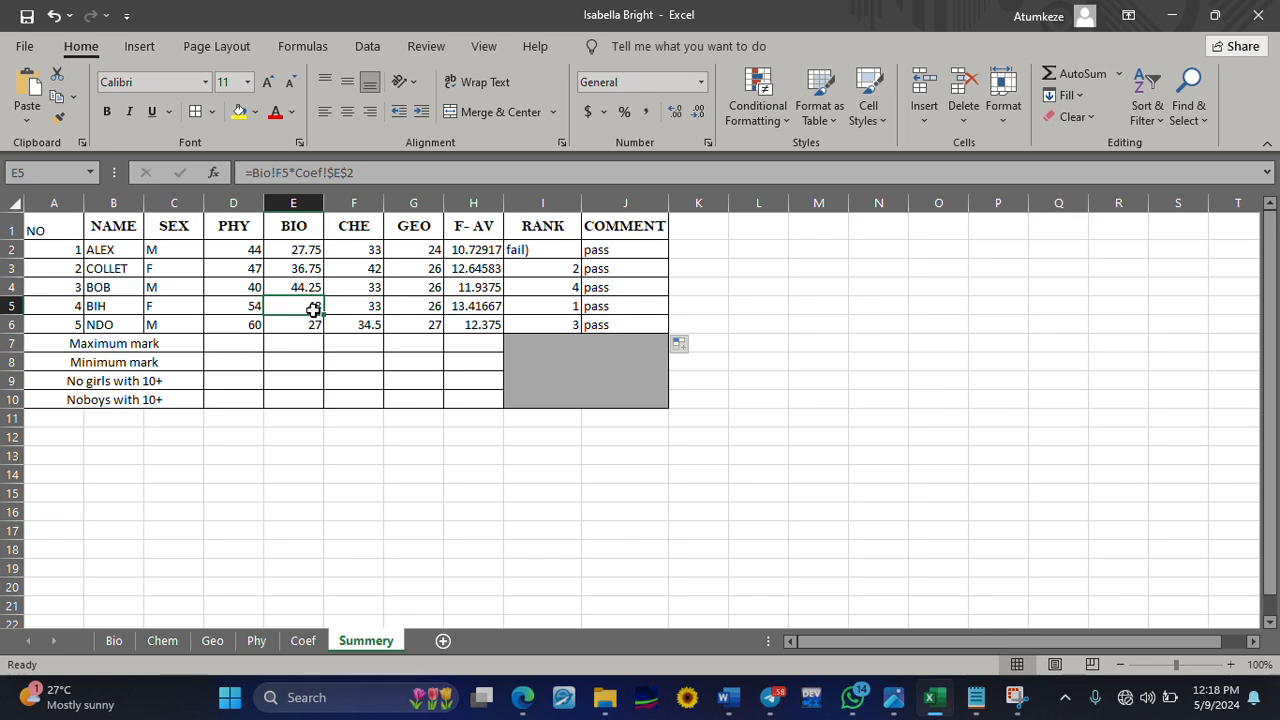
text(20)
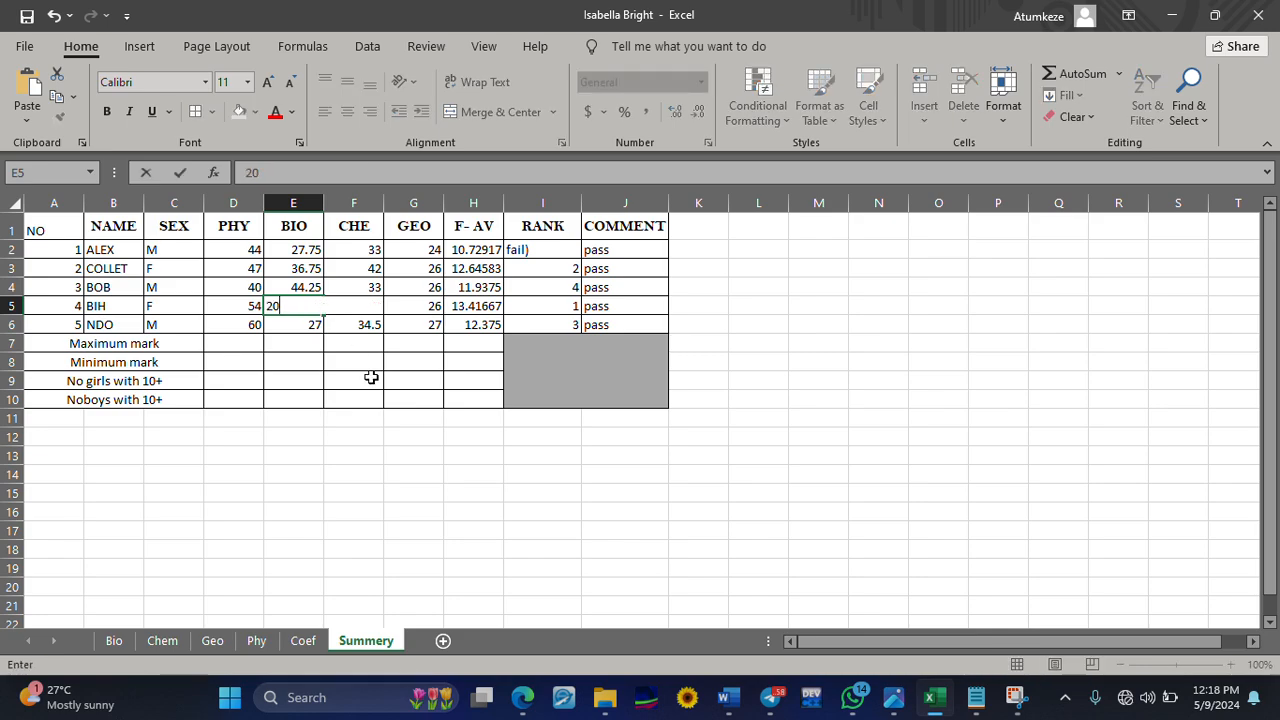
click(374, 416)
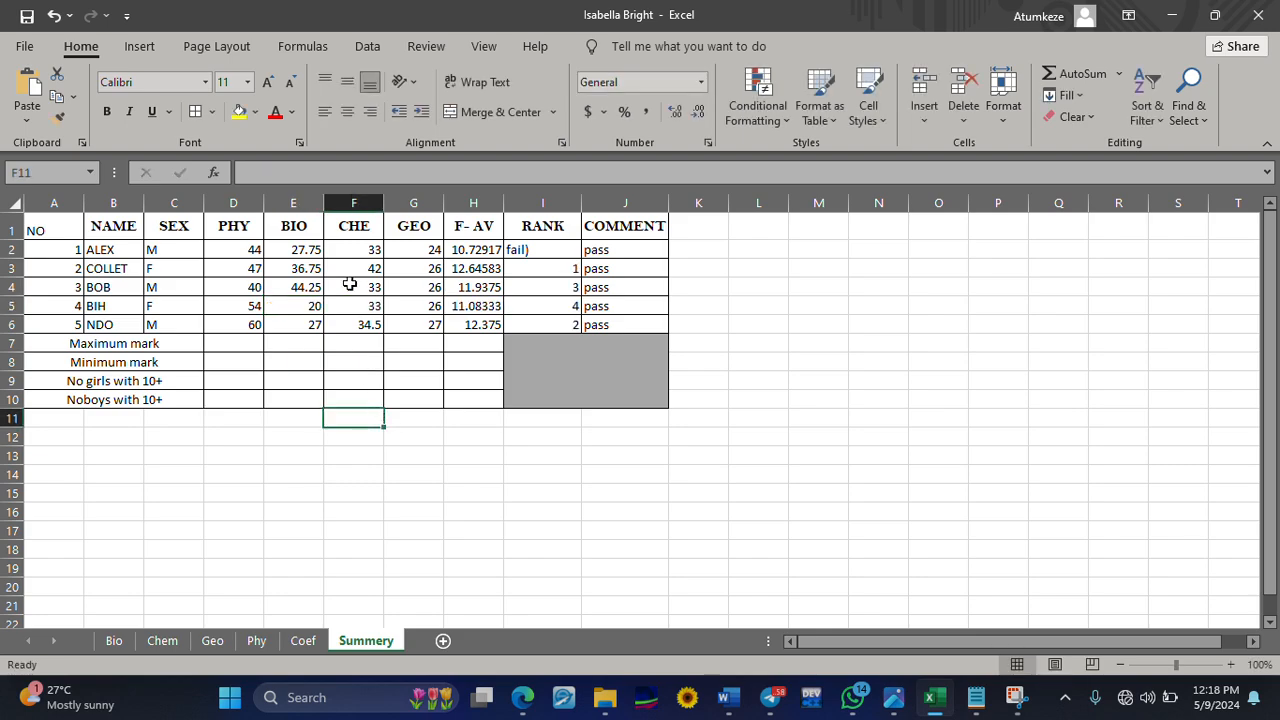
click(258, 307)
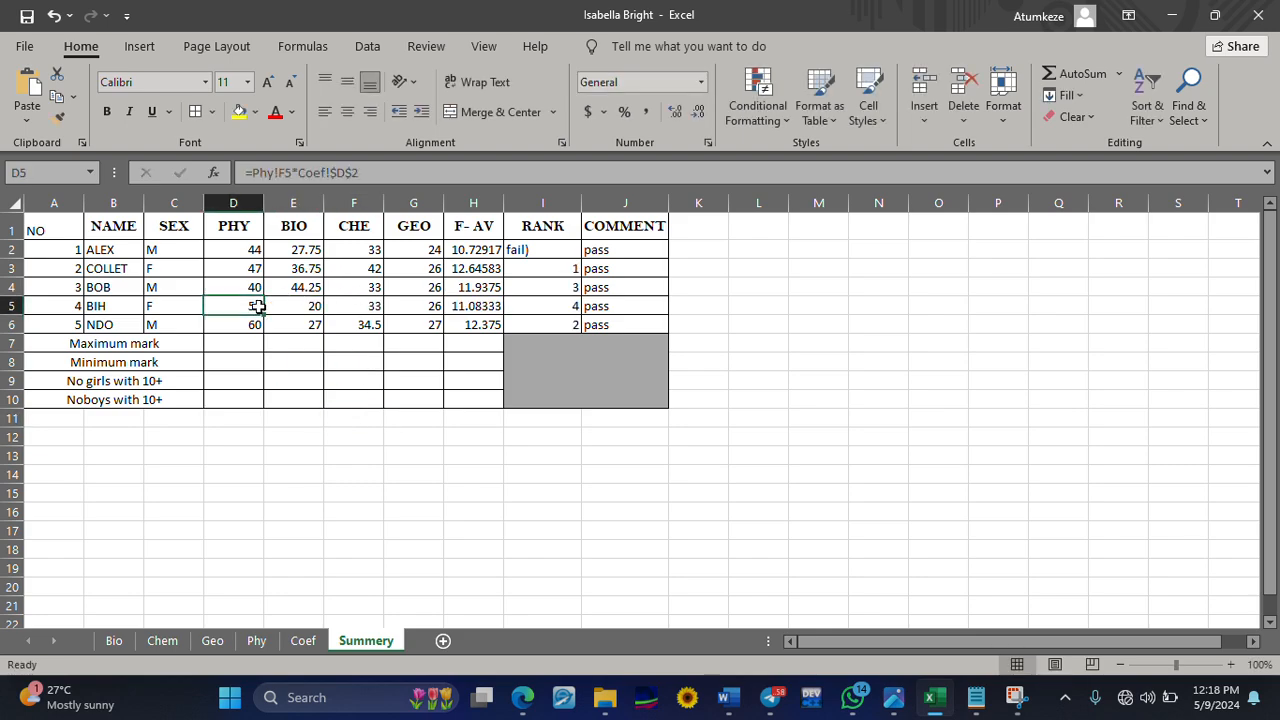
text(30)
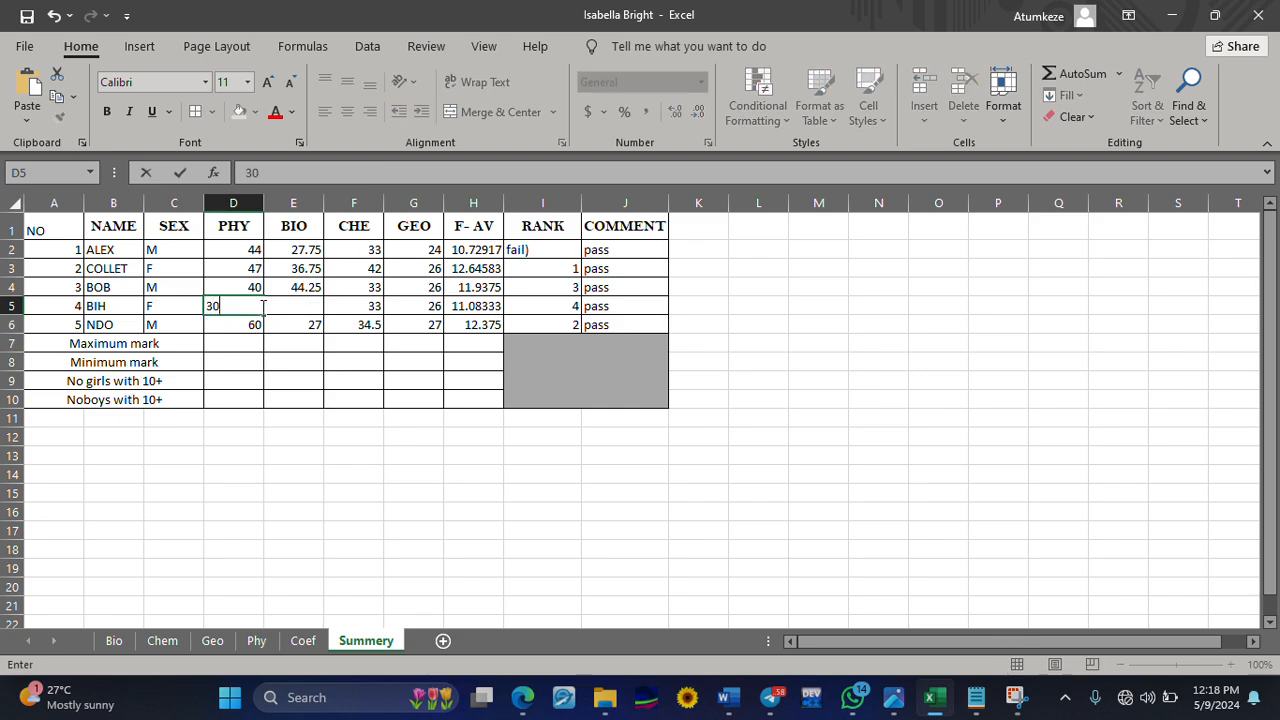
click(289, 363)
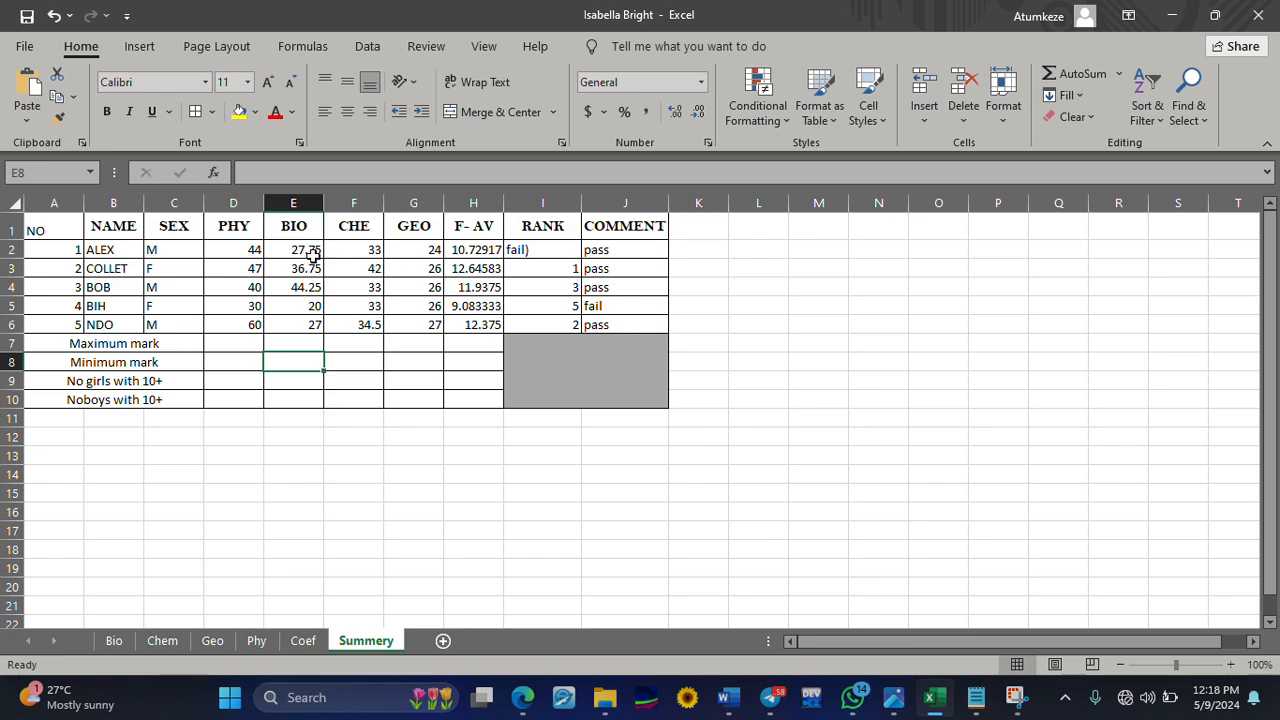
Test the comment formula on row 2 by overwriting the CHE mark in F2 and the GEO mark in G2 with 60
click(343, 250)
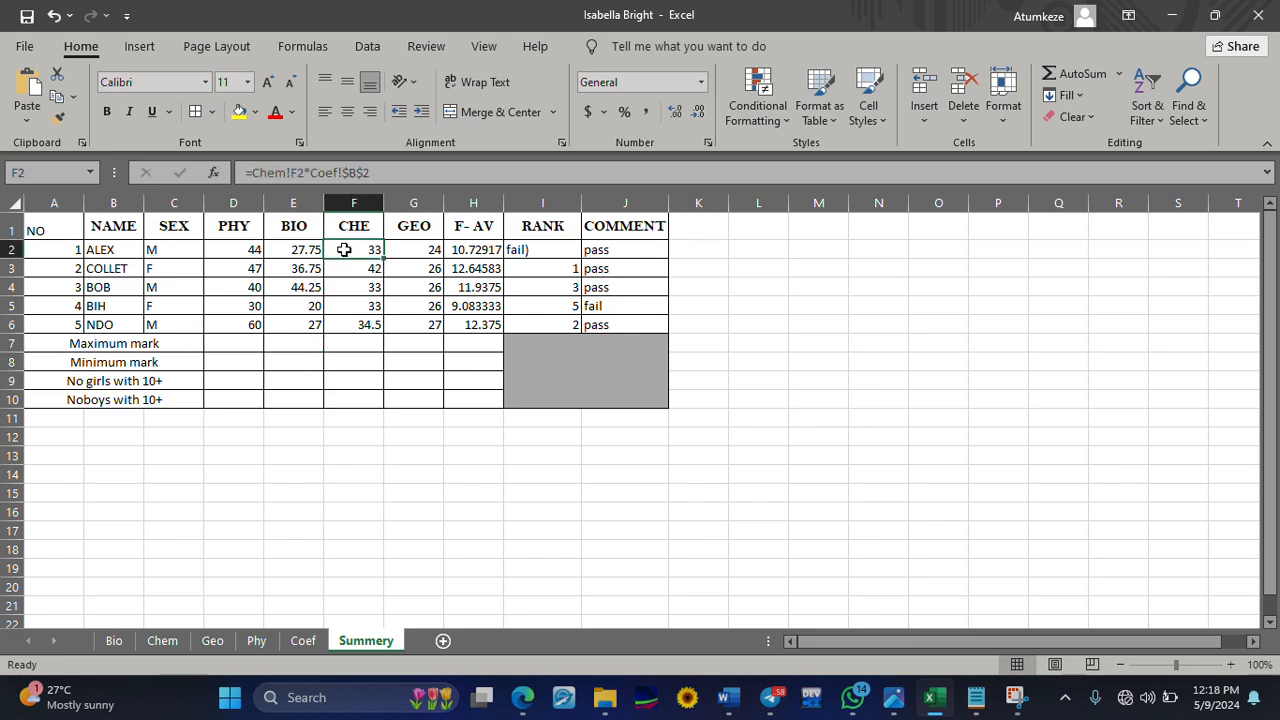
text(60)
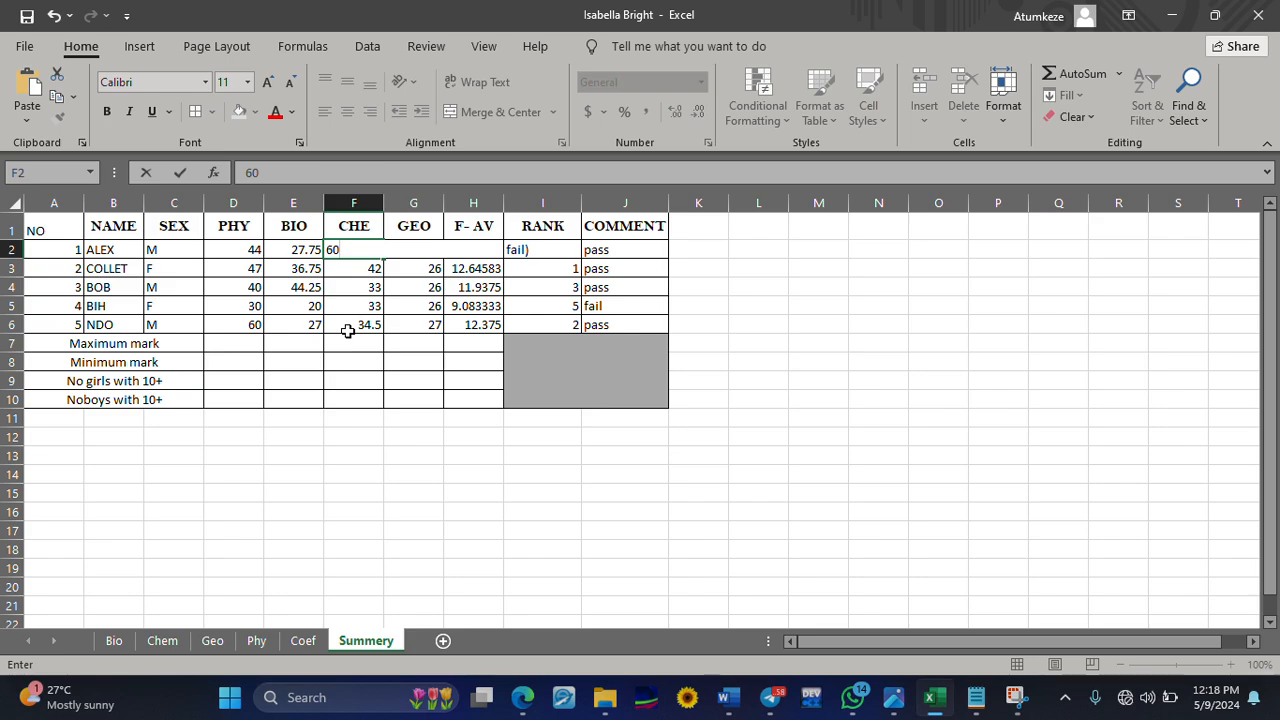
click(347, 331)
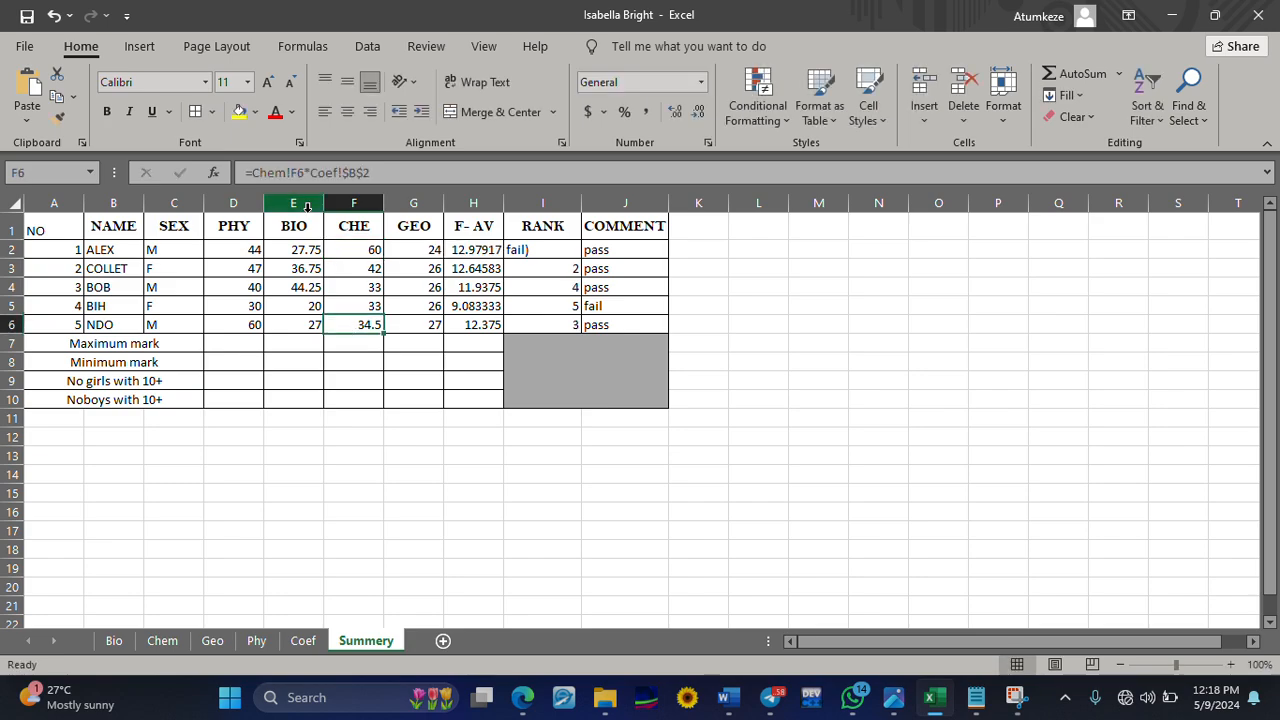
click(416, 250)
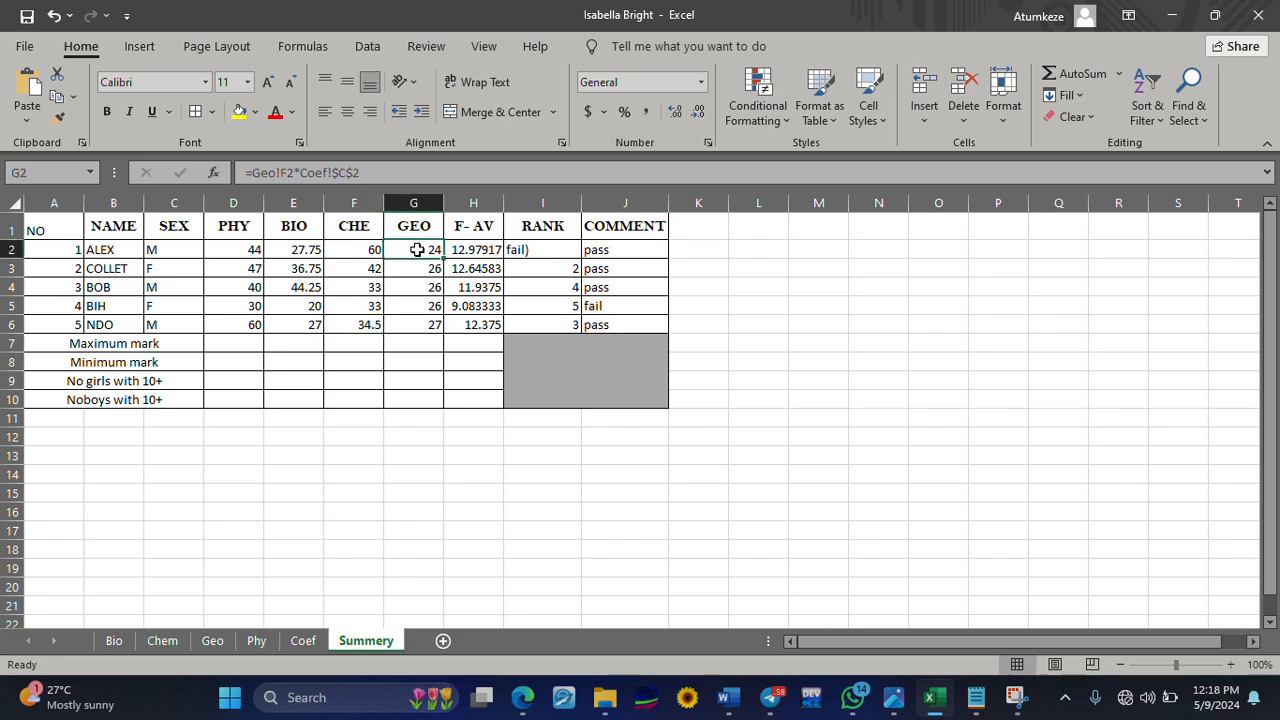
text(60)
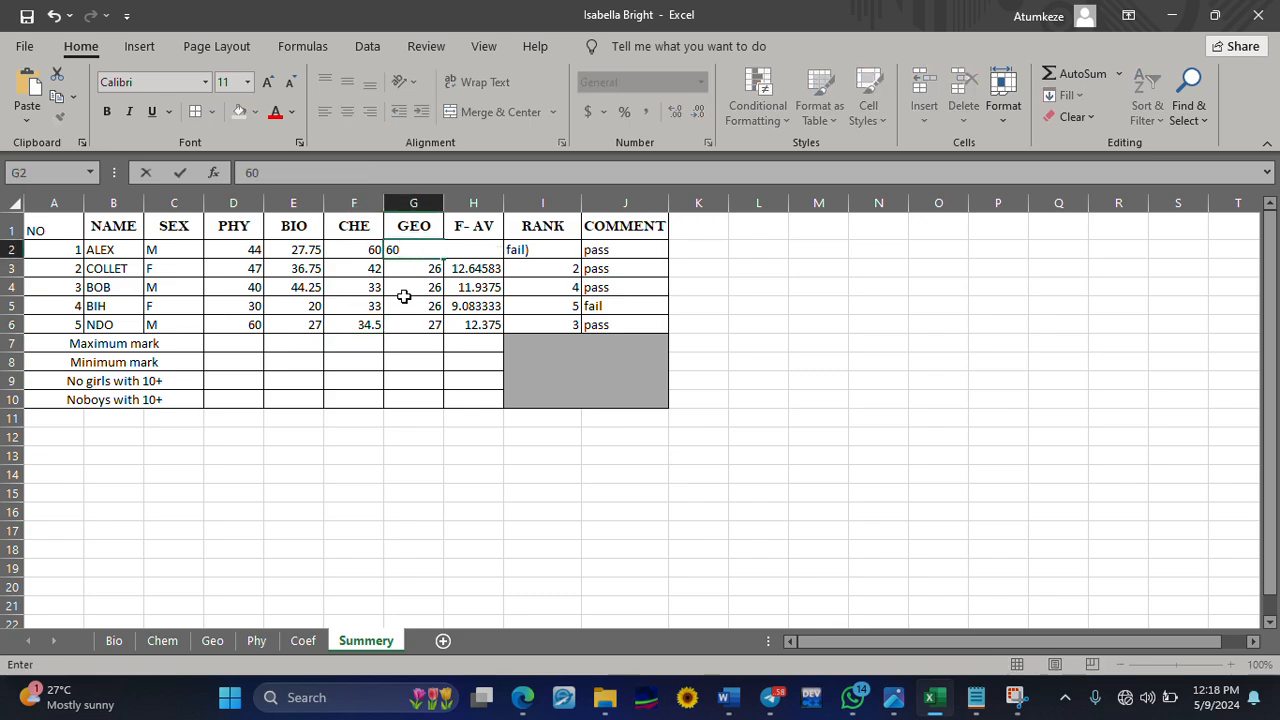
click(404, 298)
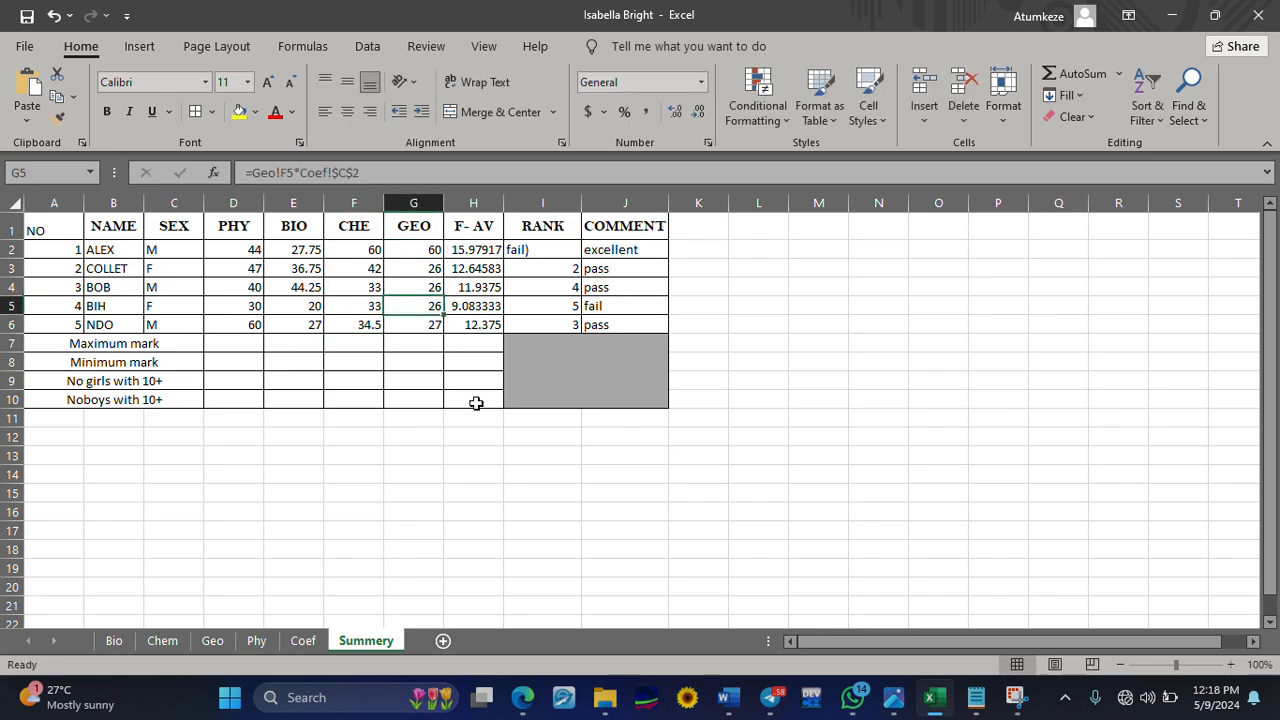
Clear the stray text from RANK cell I2 and fill the RANK formula from I3 up into I2
click(530, 250)
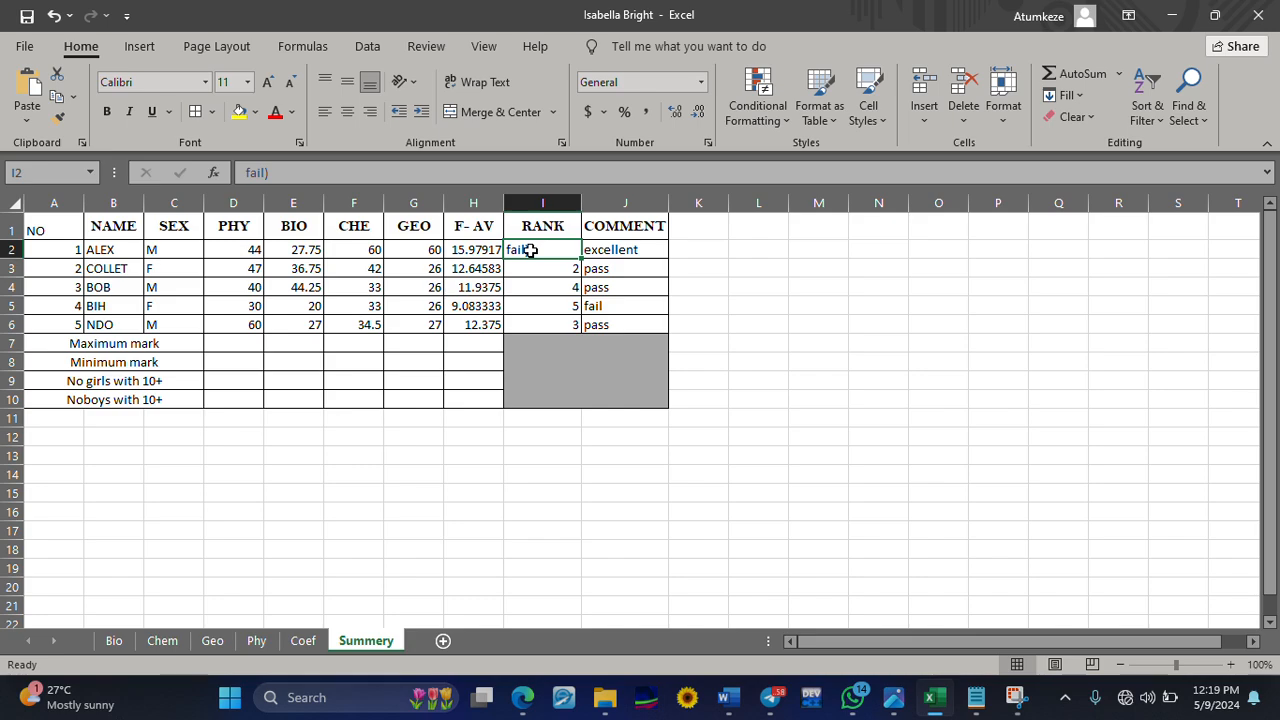
key(Delete)
click(561, 271)
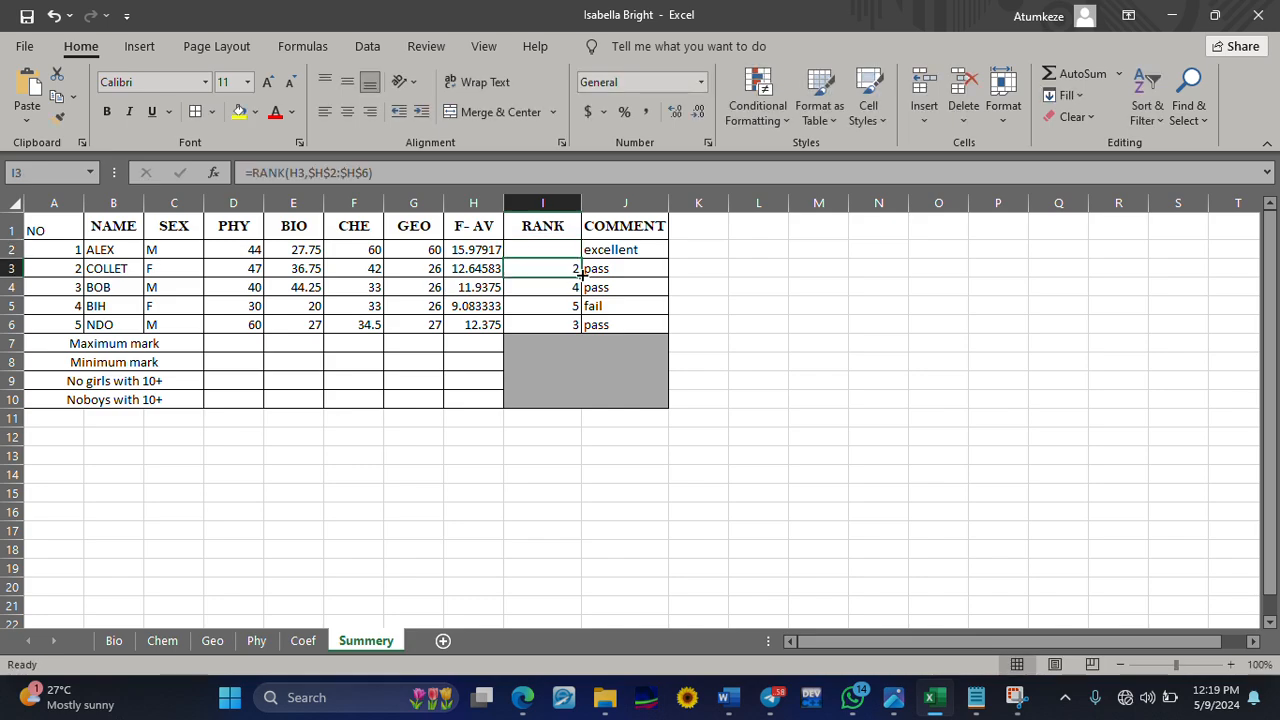
drag(579, 275, 577, 250)
click(699, 318)
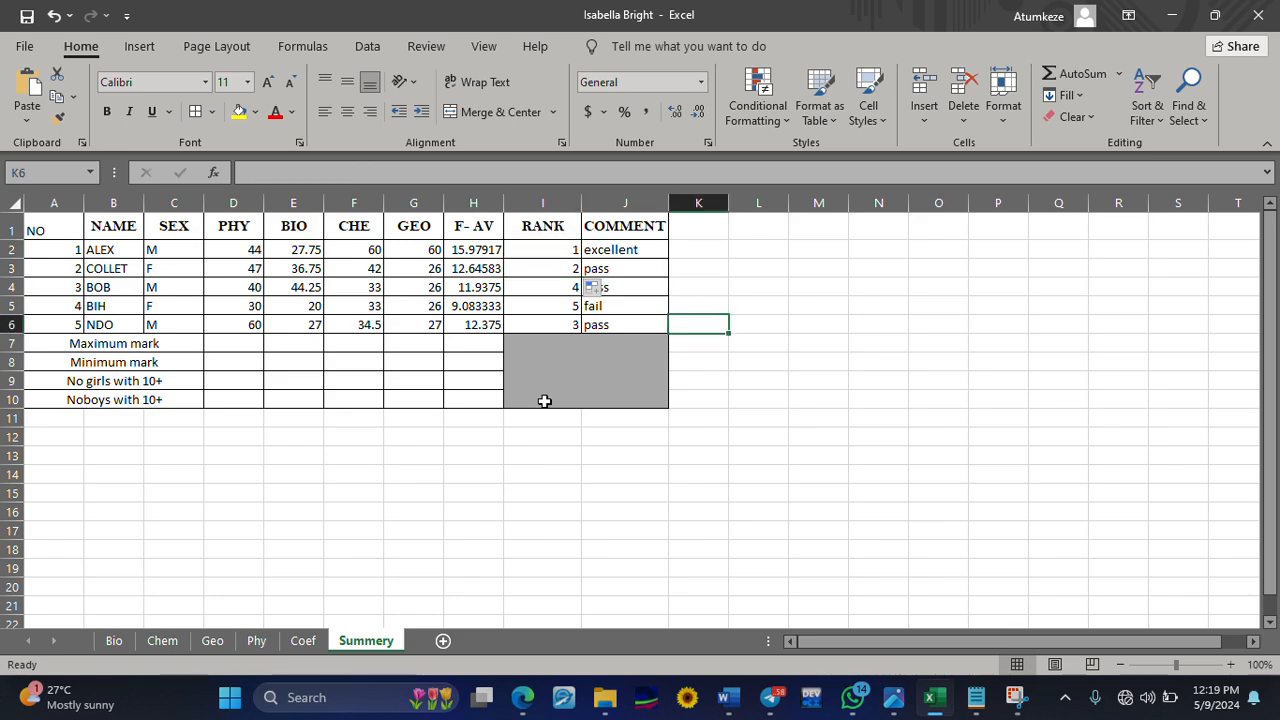
click(544, 474)
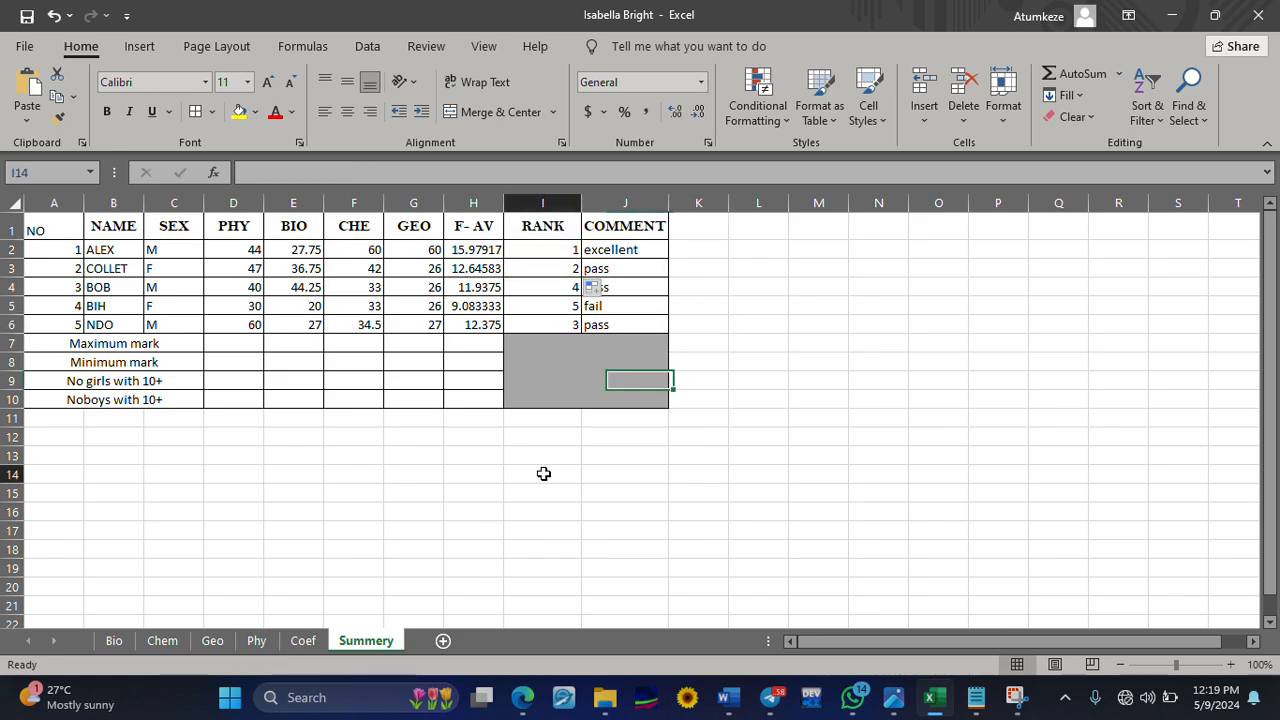
click(622, 268)
click(597, 290)
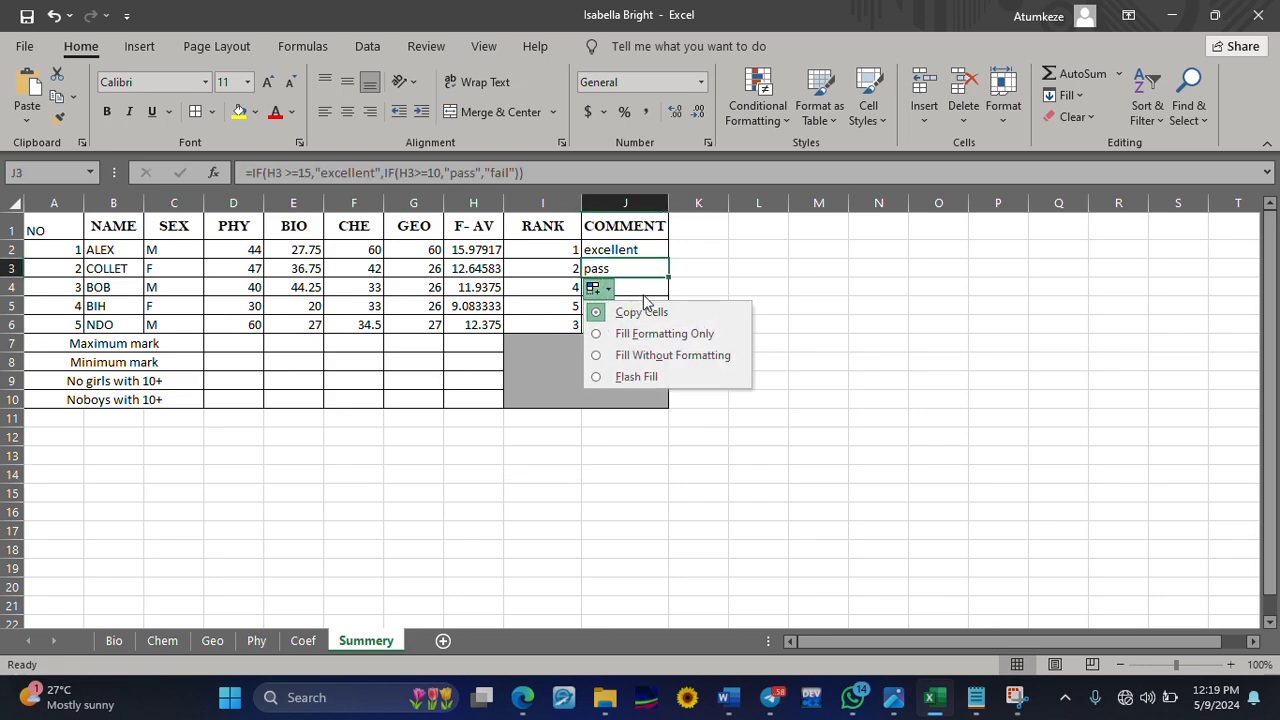
double_click(716, 229)
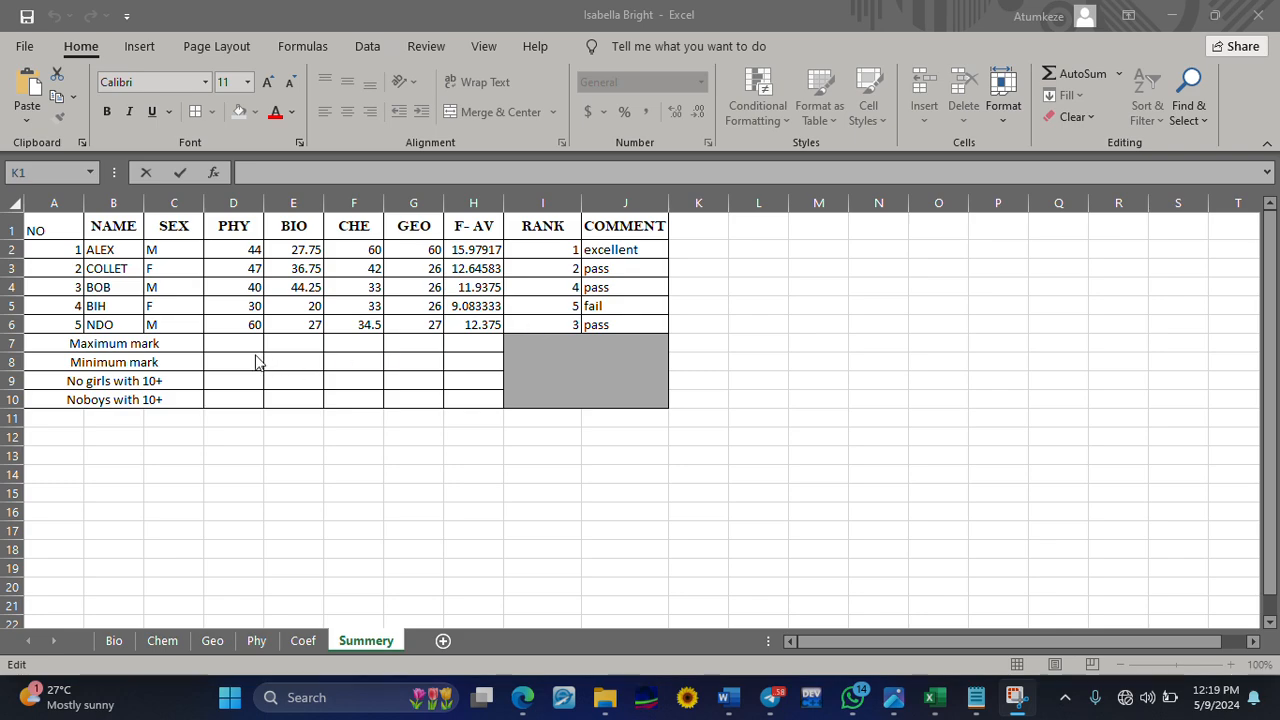
Enter =MAX(D2:D6) in the PHY Maximum mark cell D7 and fill it across to H7
click(224, 343)
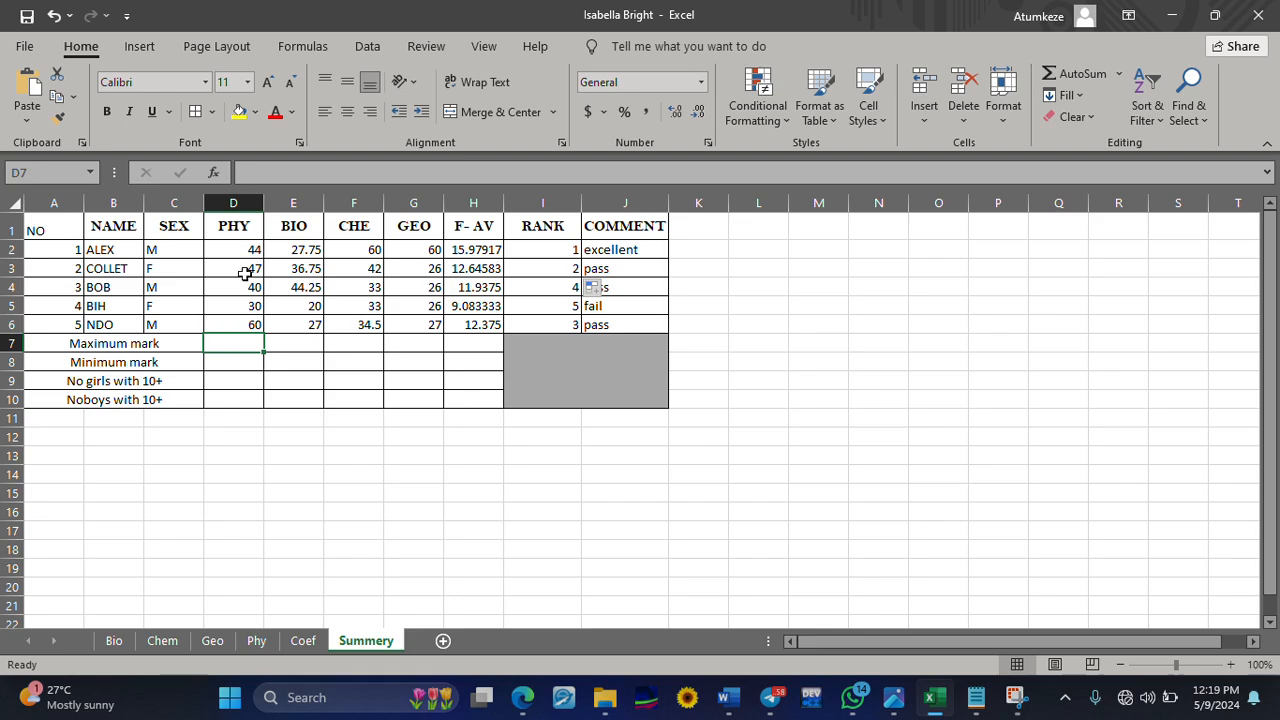
text(=m)
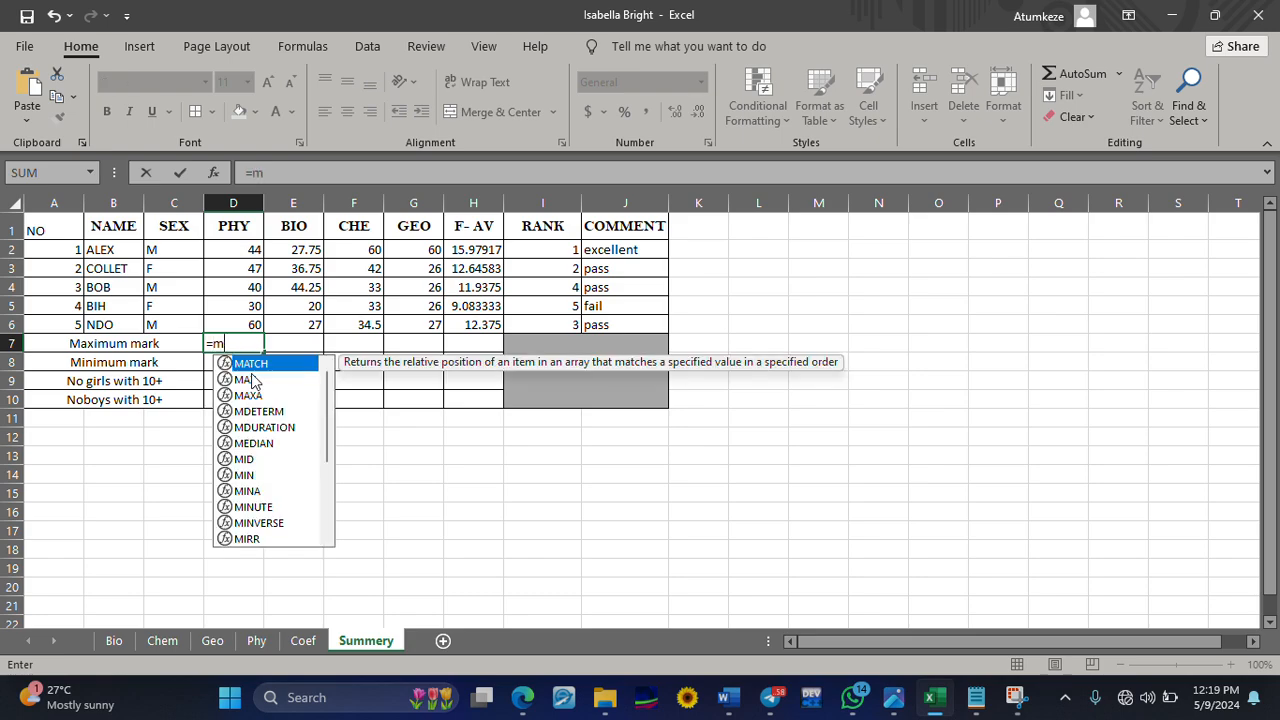
text(ax()
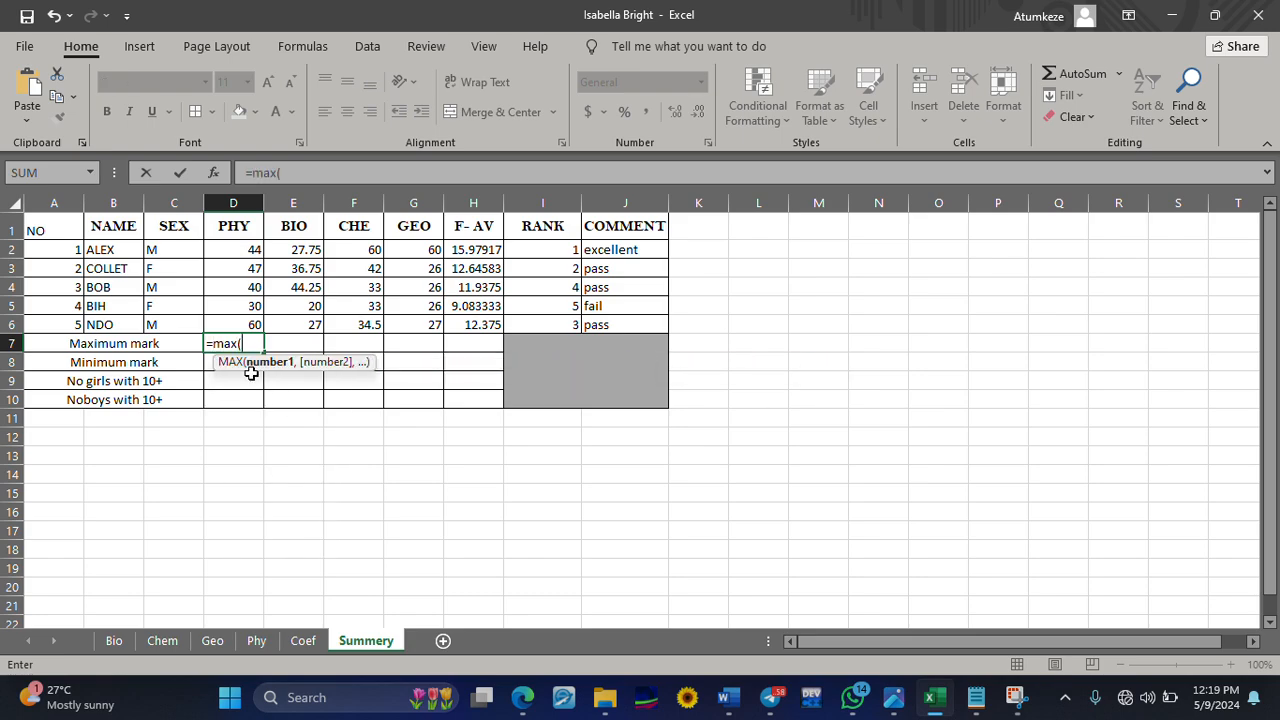
drag(251, 249, 251, 324)
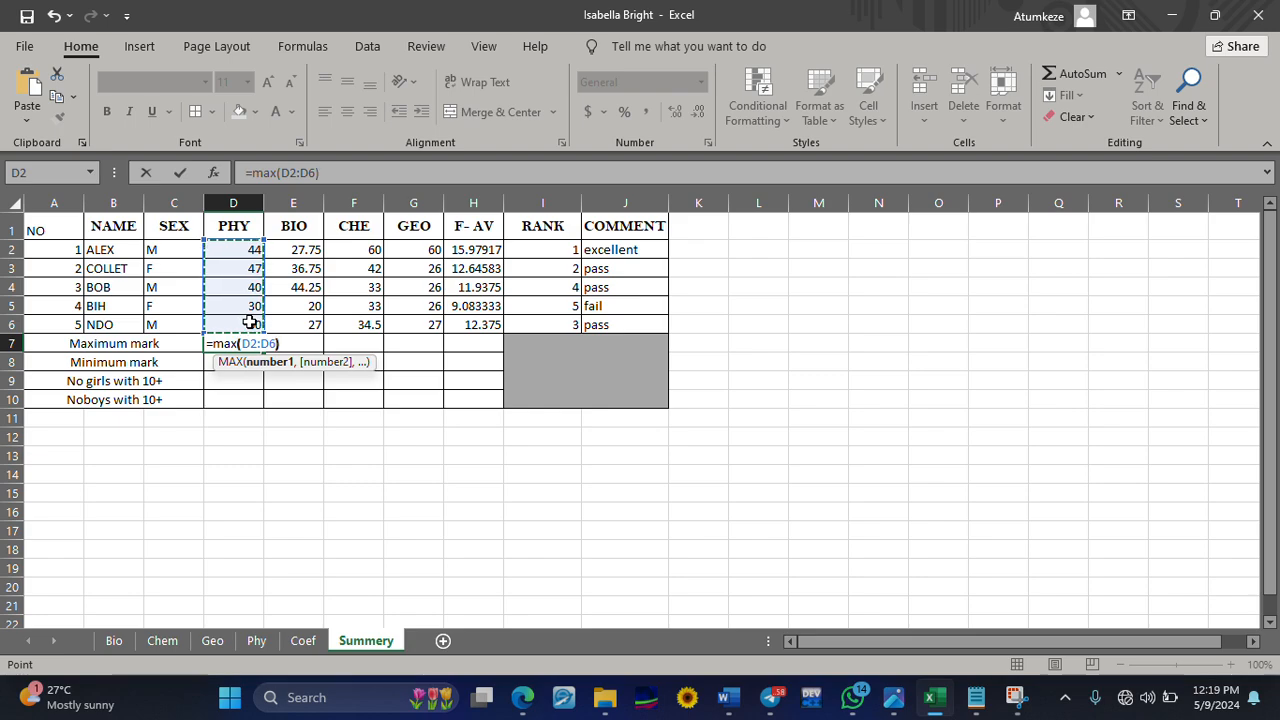
text())
key(Return)
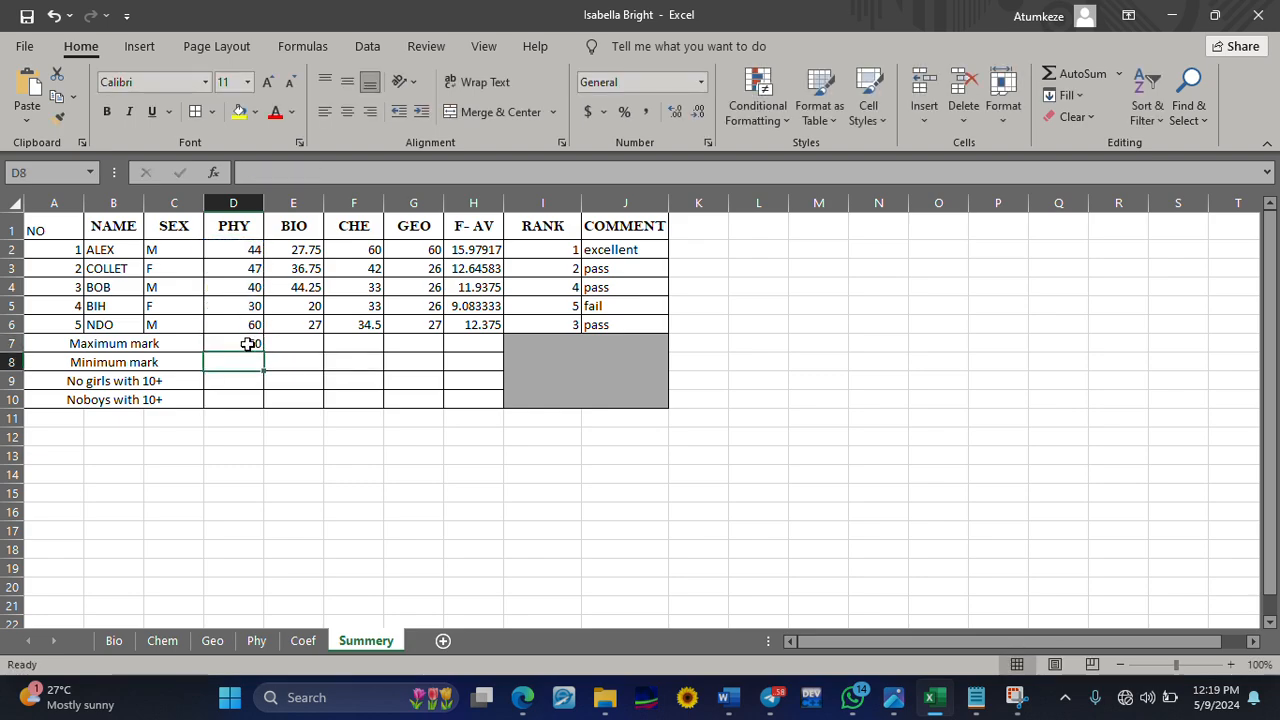
click(248, 343)
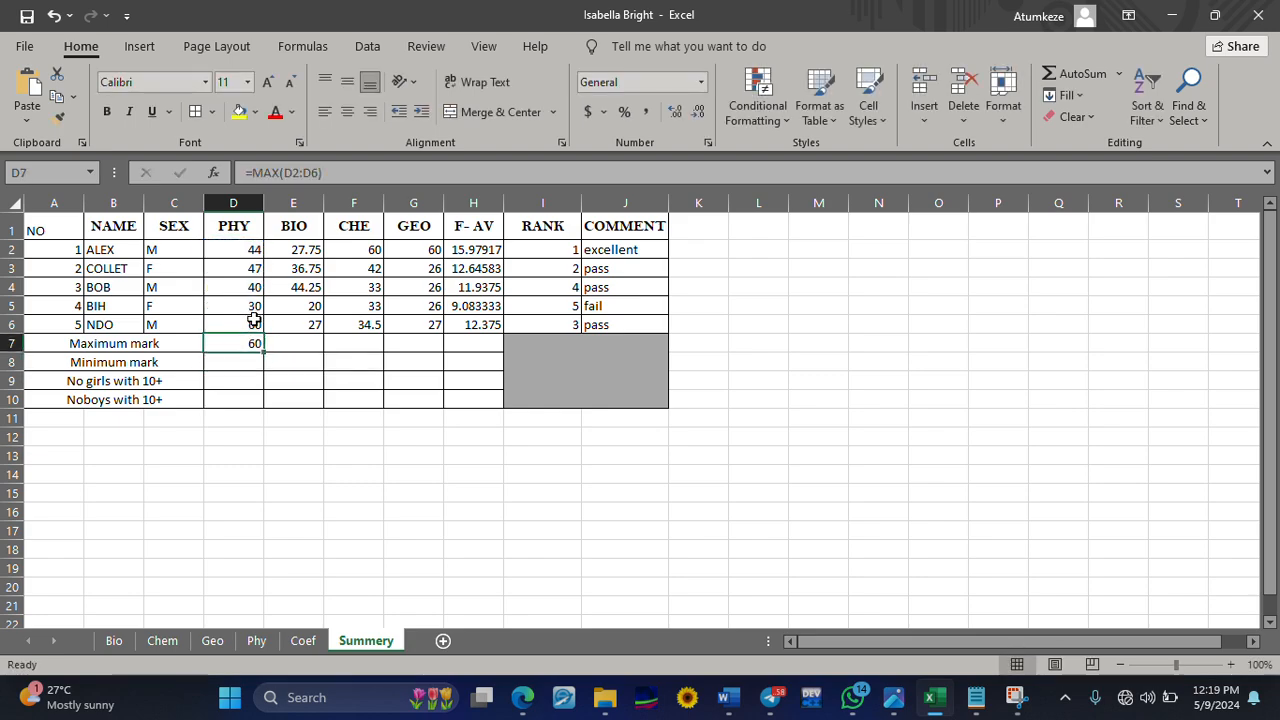
drag(264, 350, 481, 338)
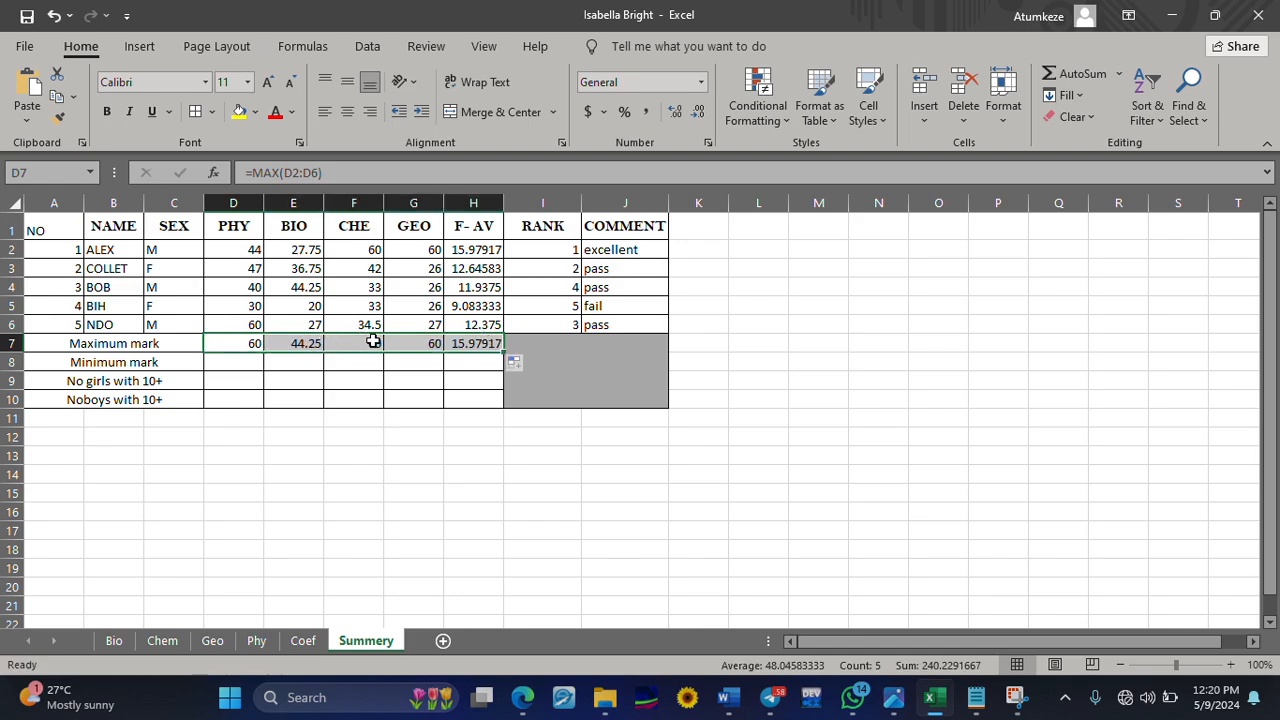
Enter =MIN(D2:D7) in the PHY Minimum mark cell D8 and fill it across to H8
click(243, 365)
text(=)
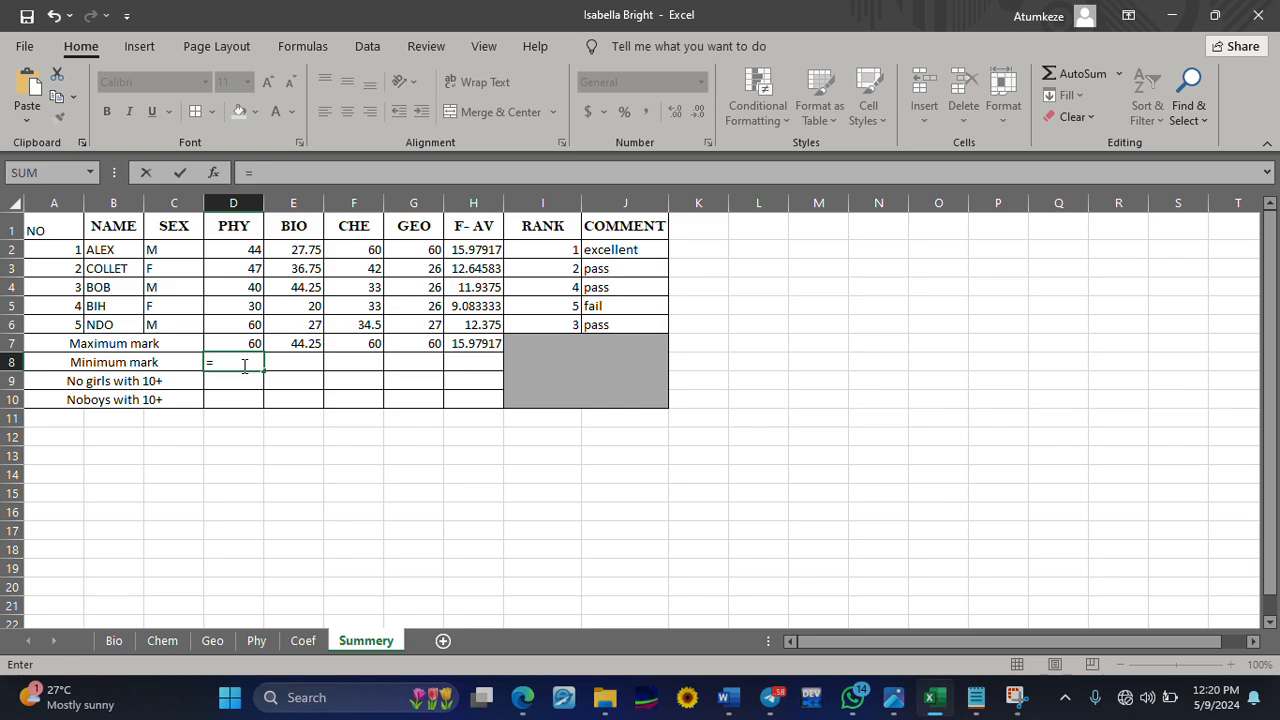
text(min()
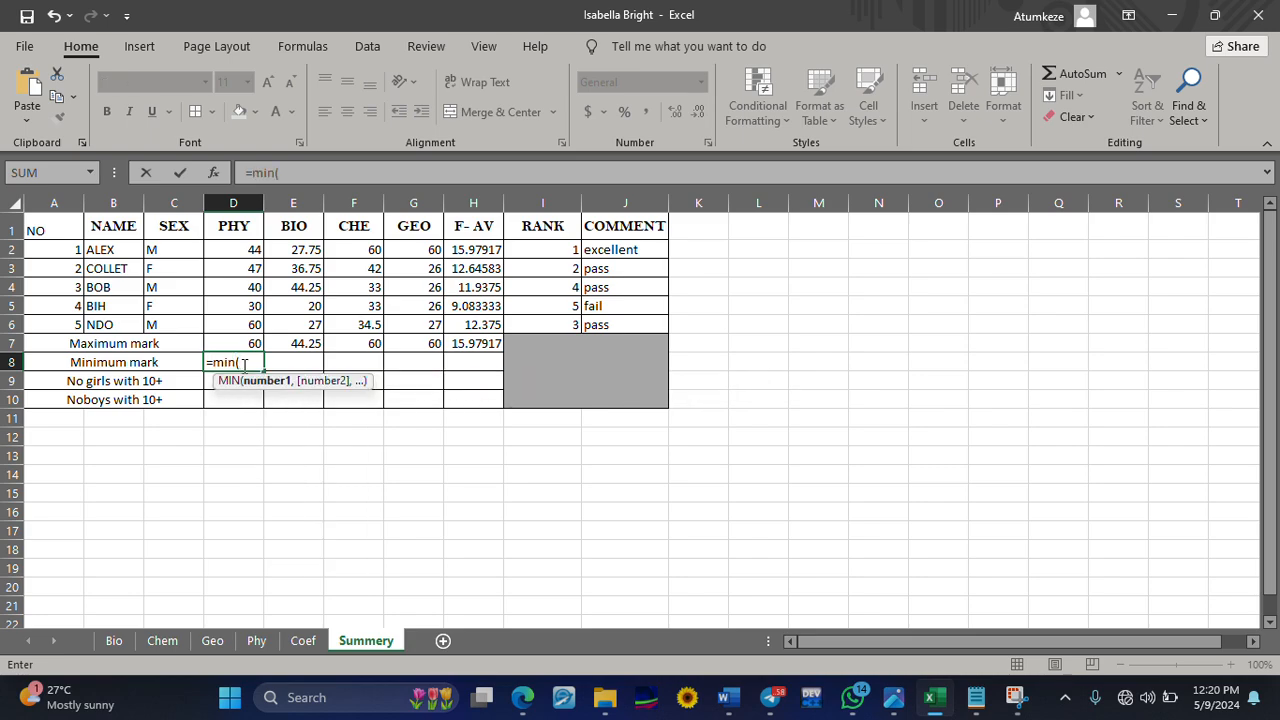
drag(246, 252, 249, 341)
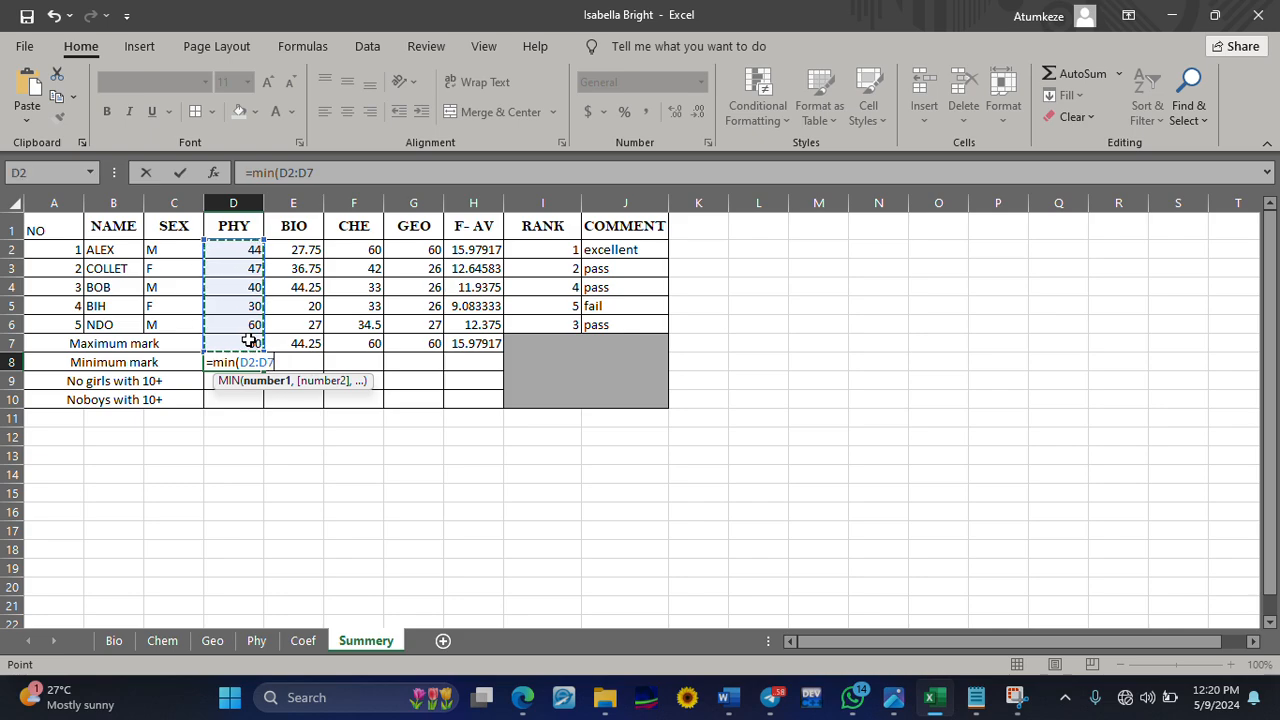
text())
key(Return)
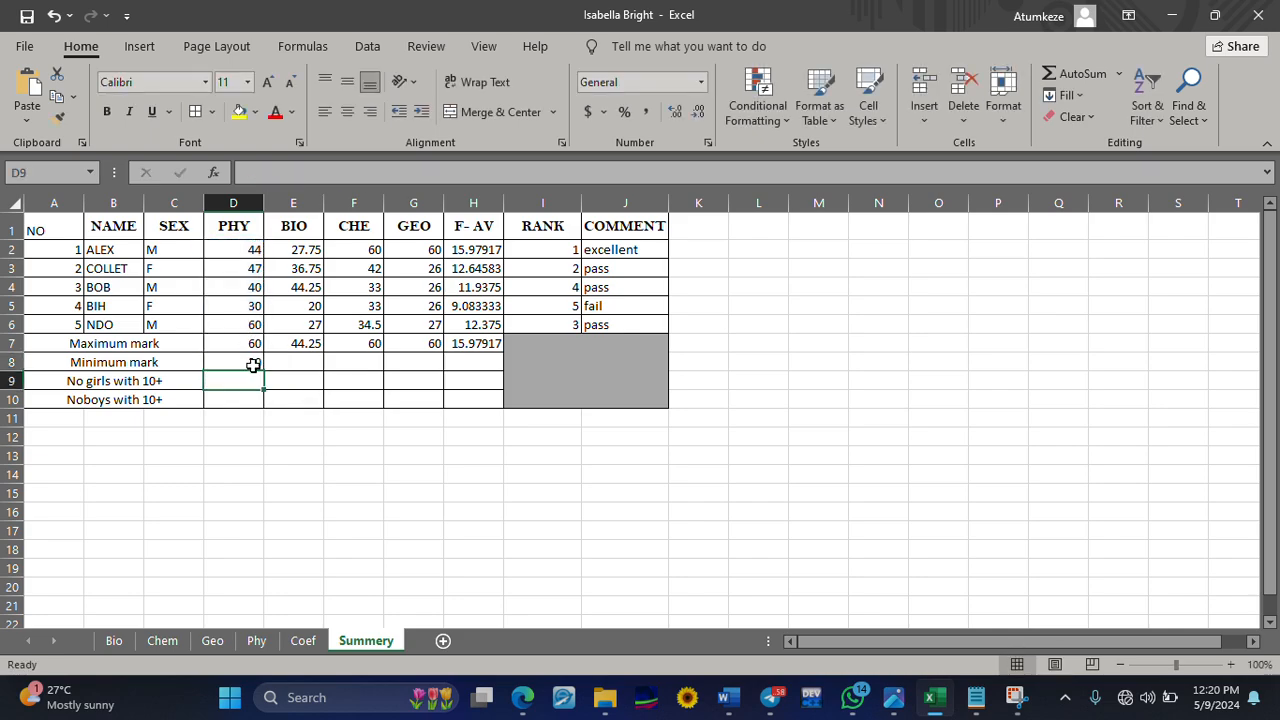
click(256, 364)
drag(263, 370, 497, 362)
click(259, 372)
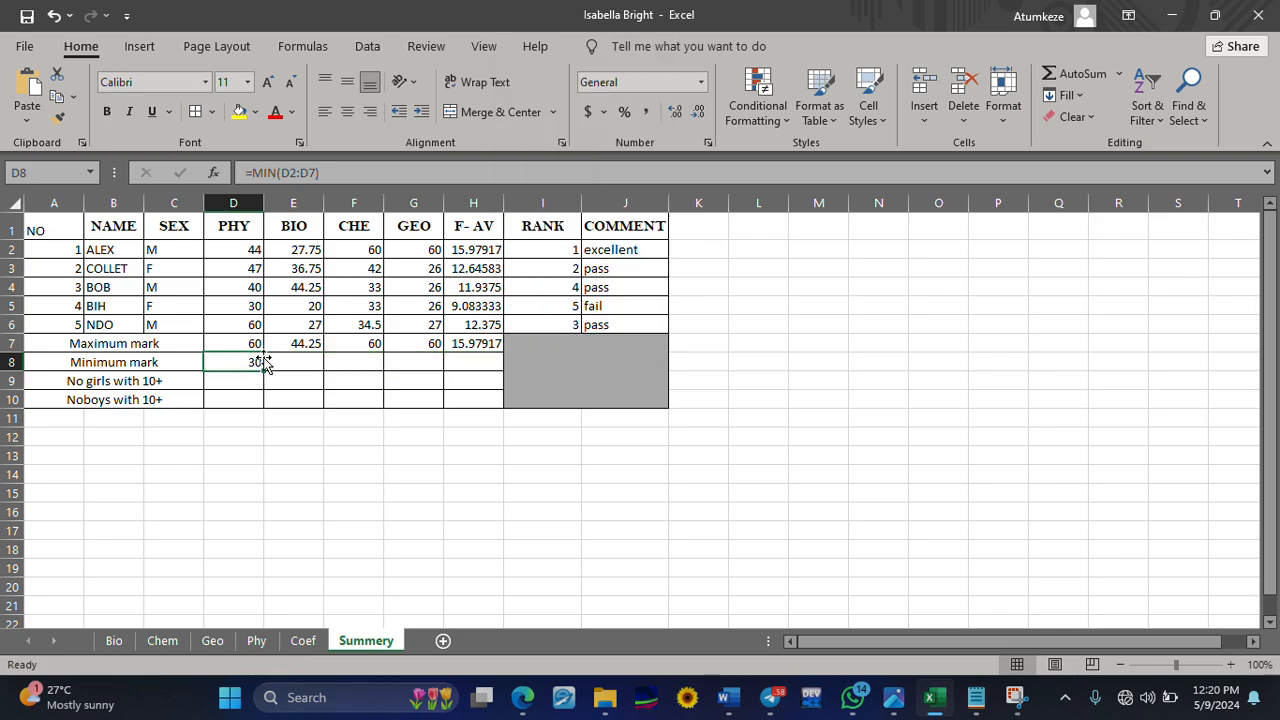
drag(263, 368, 491, 367)
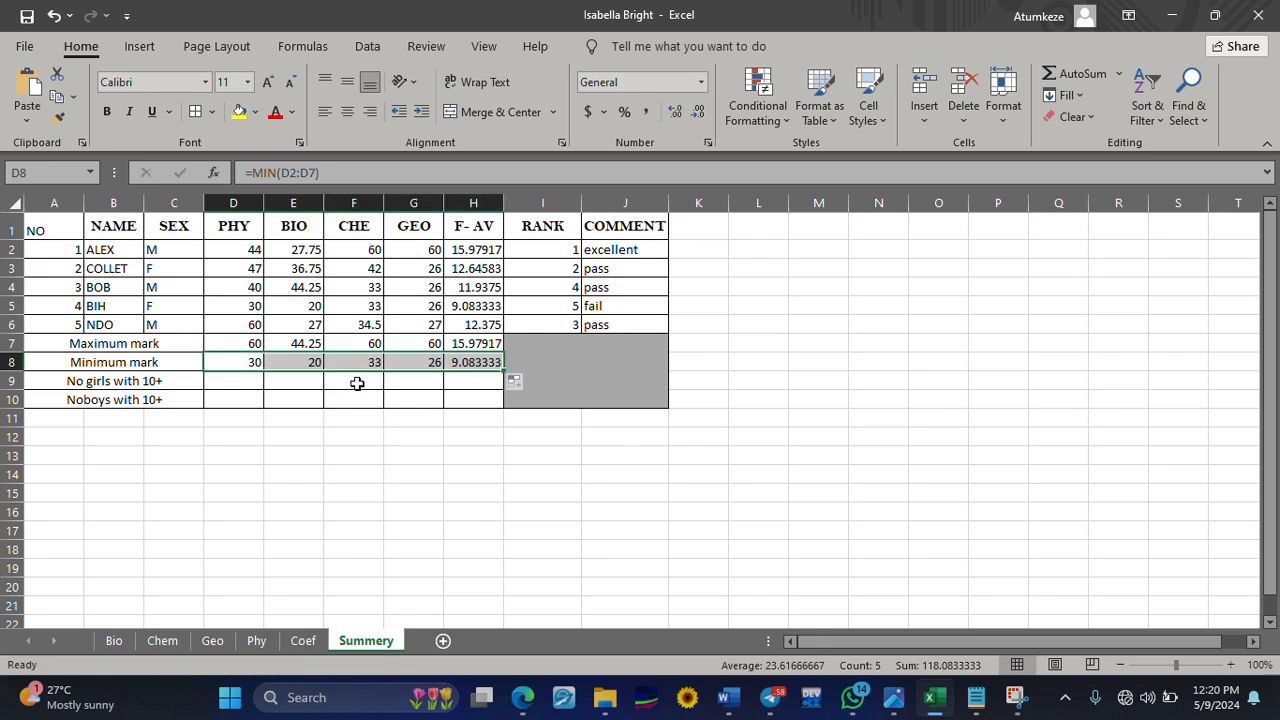
Start a COUNTIFS formula in D9 for the number of girls with 10+, using C2:C6 as the first criteria range
click(237, 387)
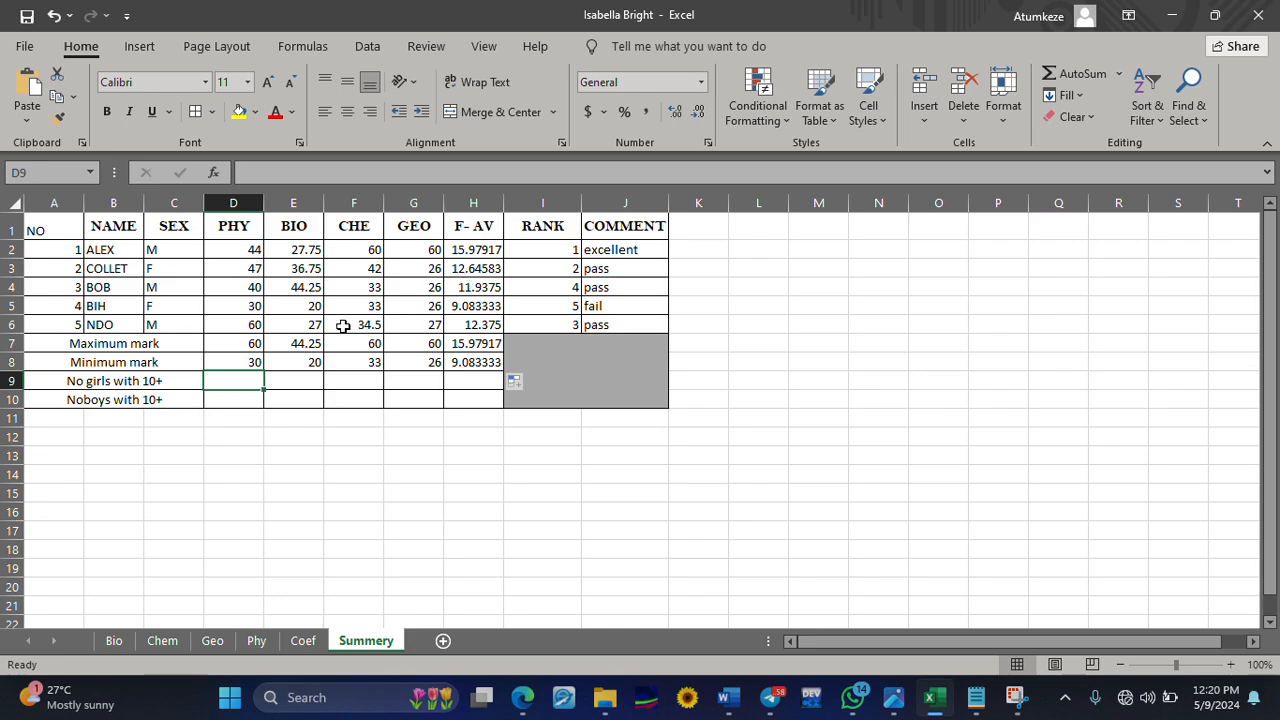
text(=coutn)
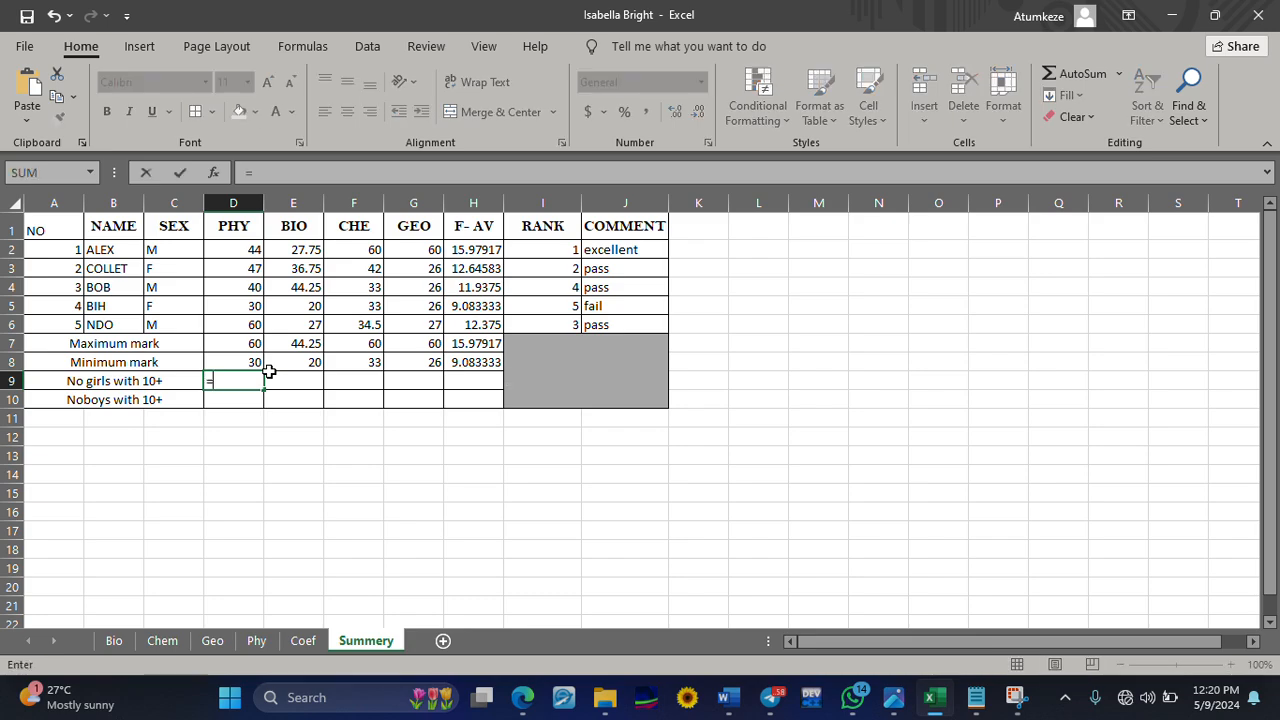
key(BackSpace)
key(BackSpace)
text(nt)
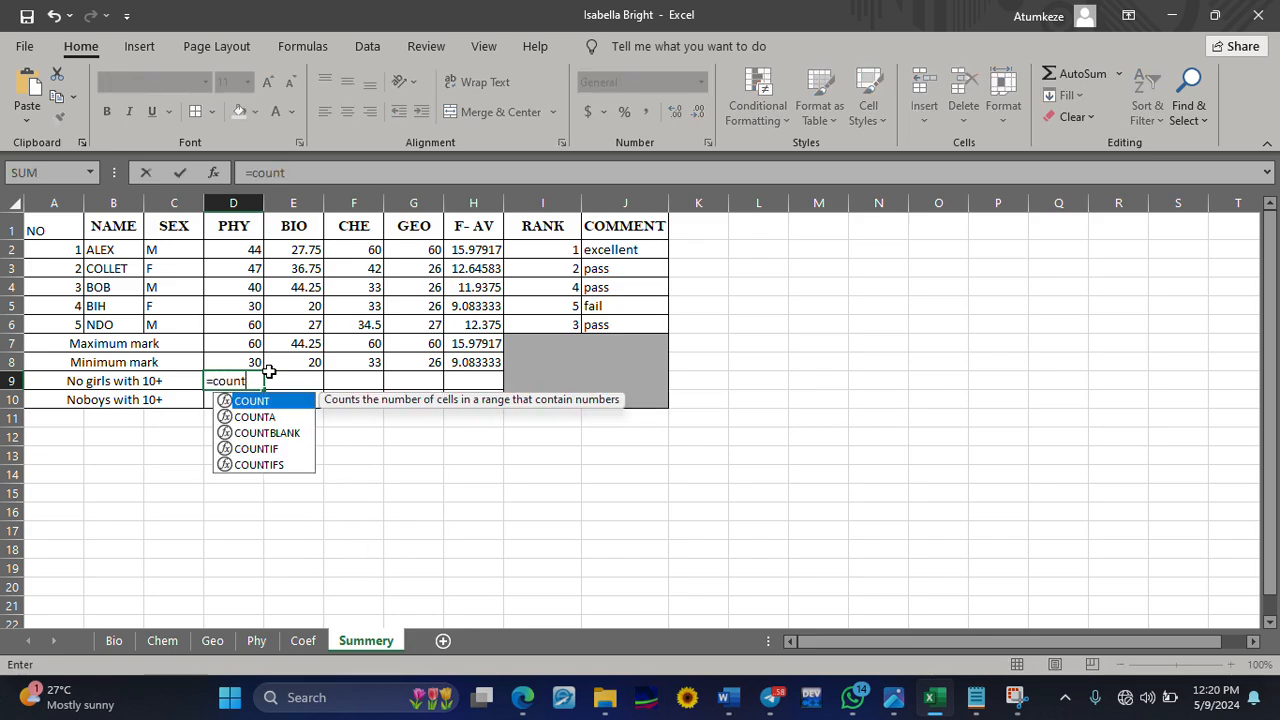
text(ifs()
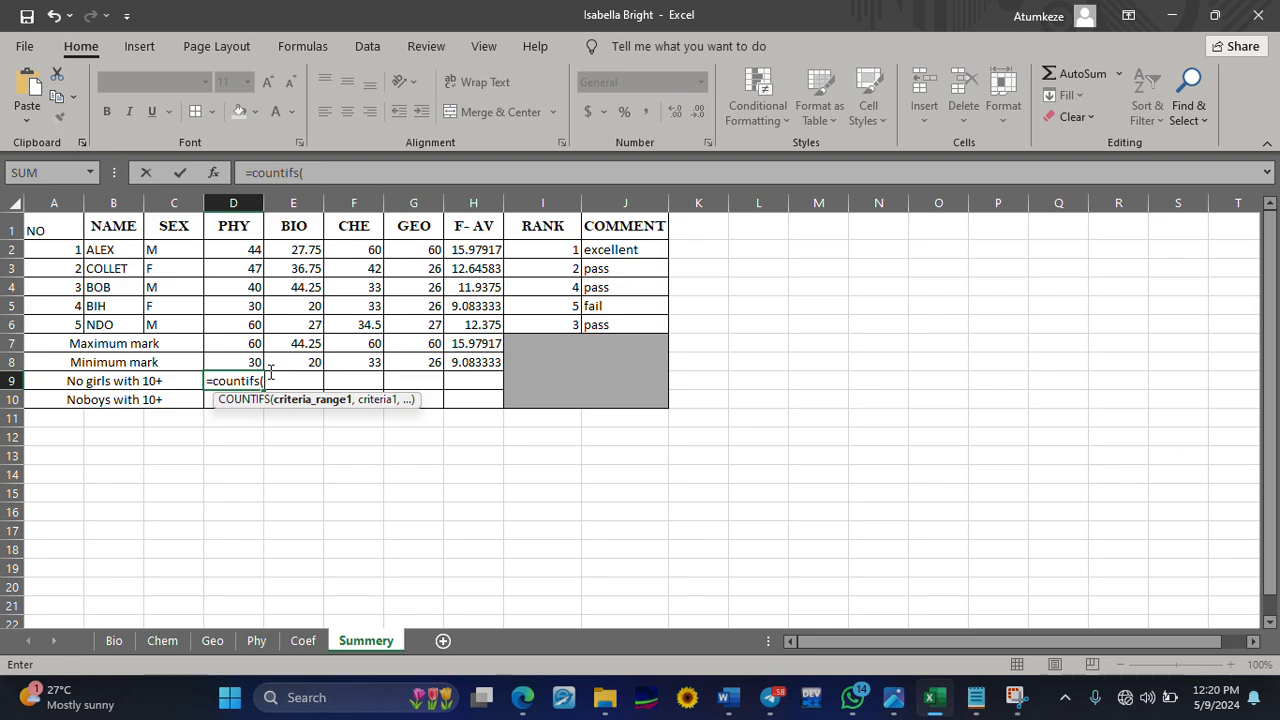
text(c2:)
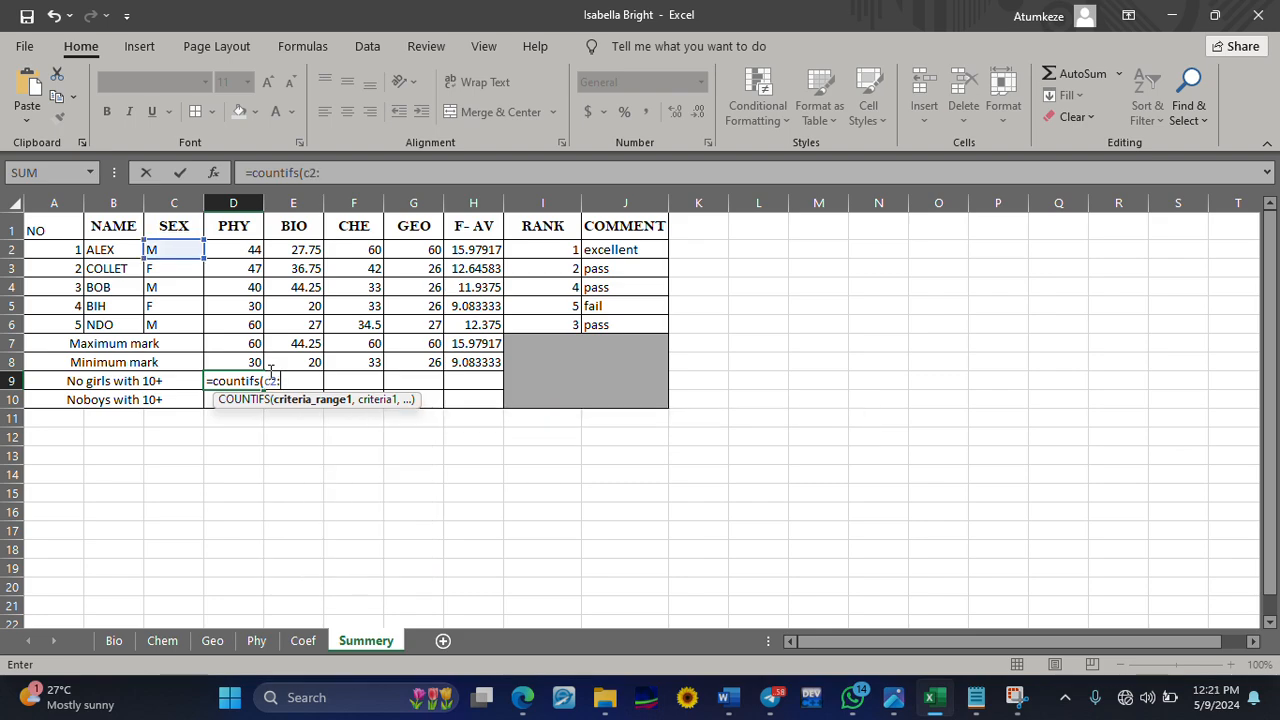
text(c6)
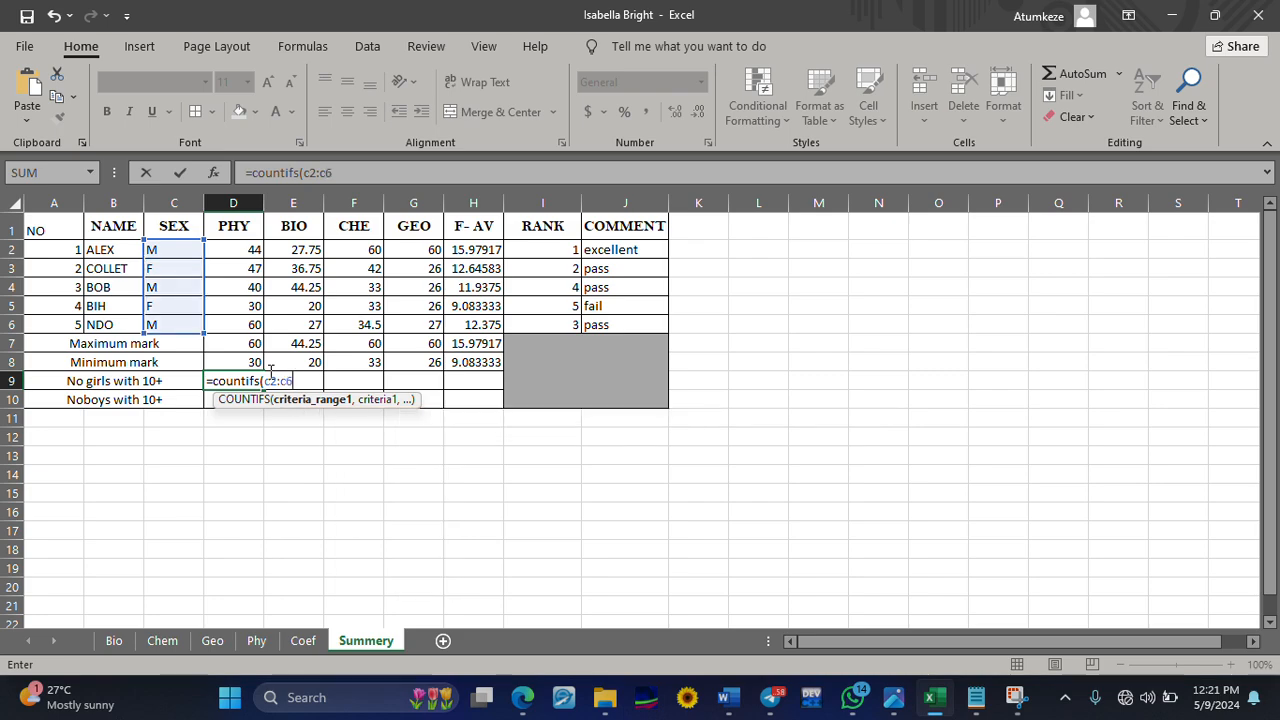
text(,")
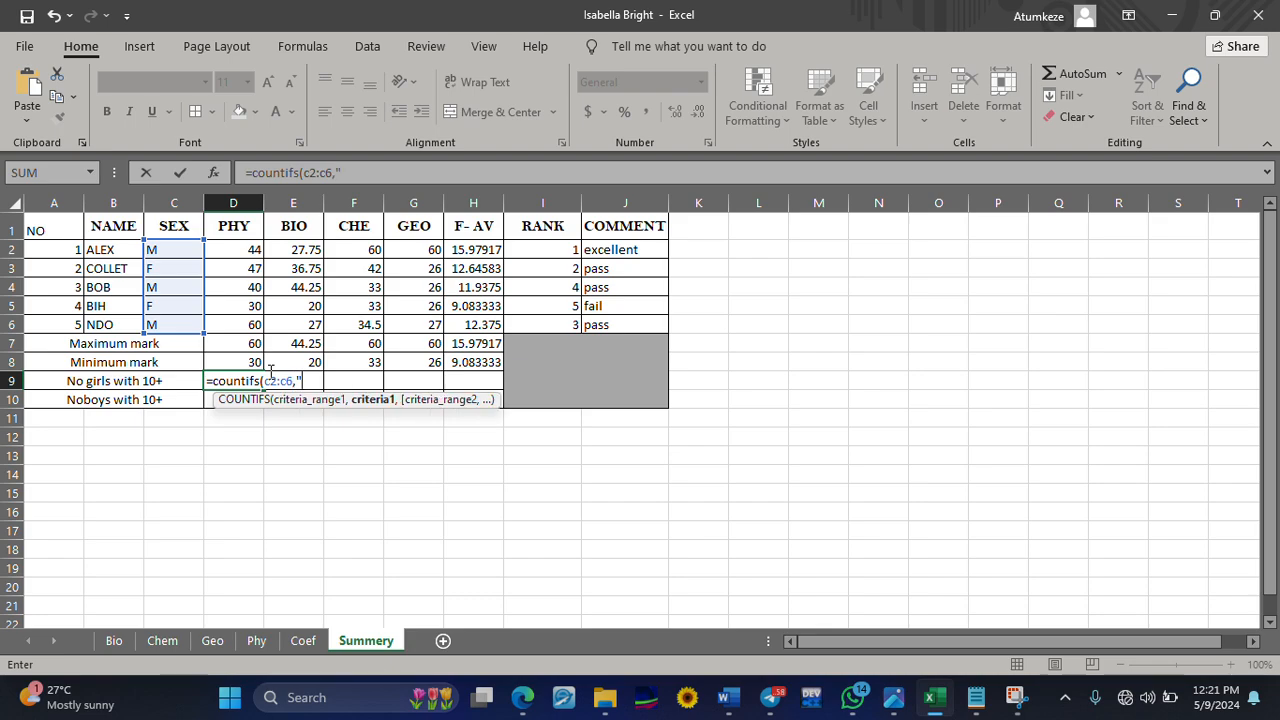
text(f"))
Add "f" as the criterion for the SEX range in D9 and enter the COUNTIFS formula
key(ctrl+Return)
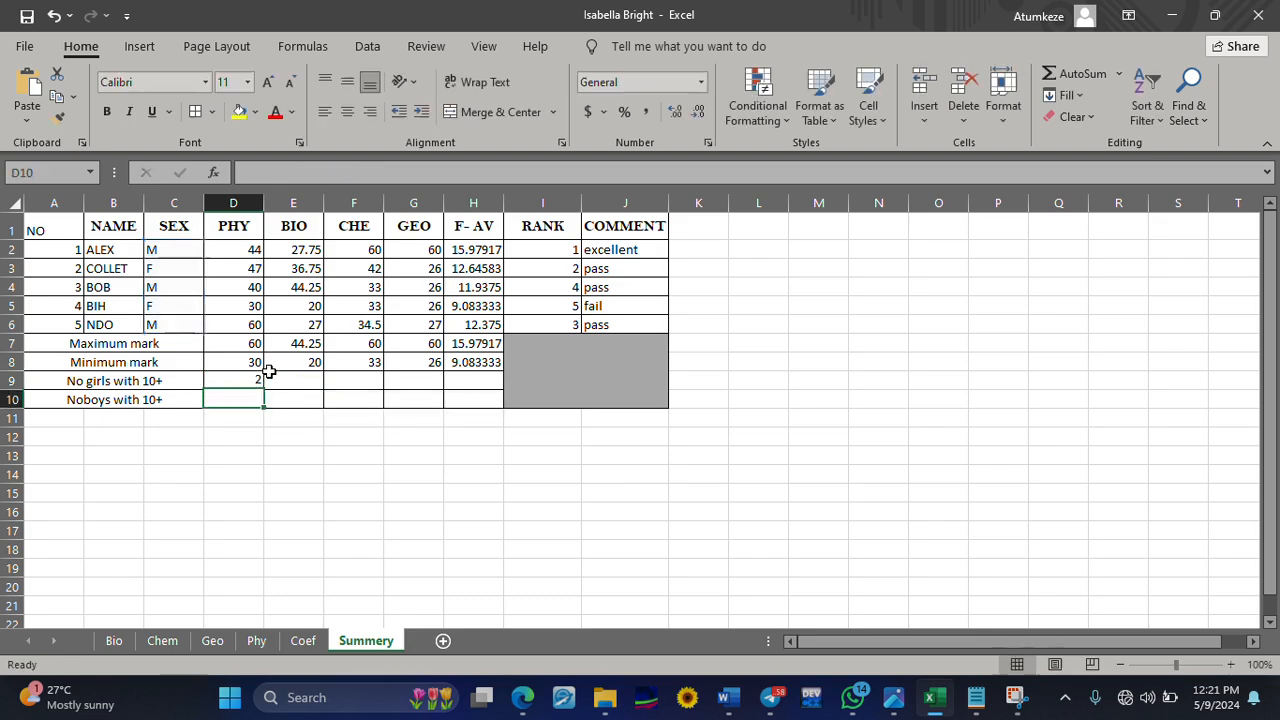
key(Down)
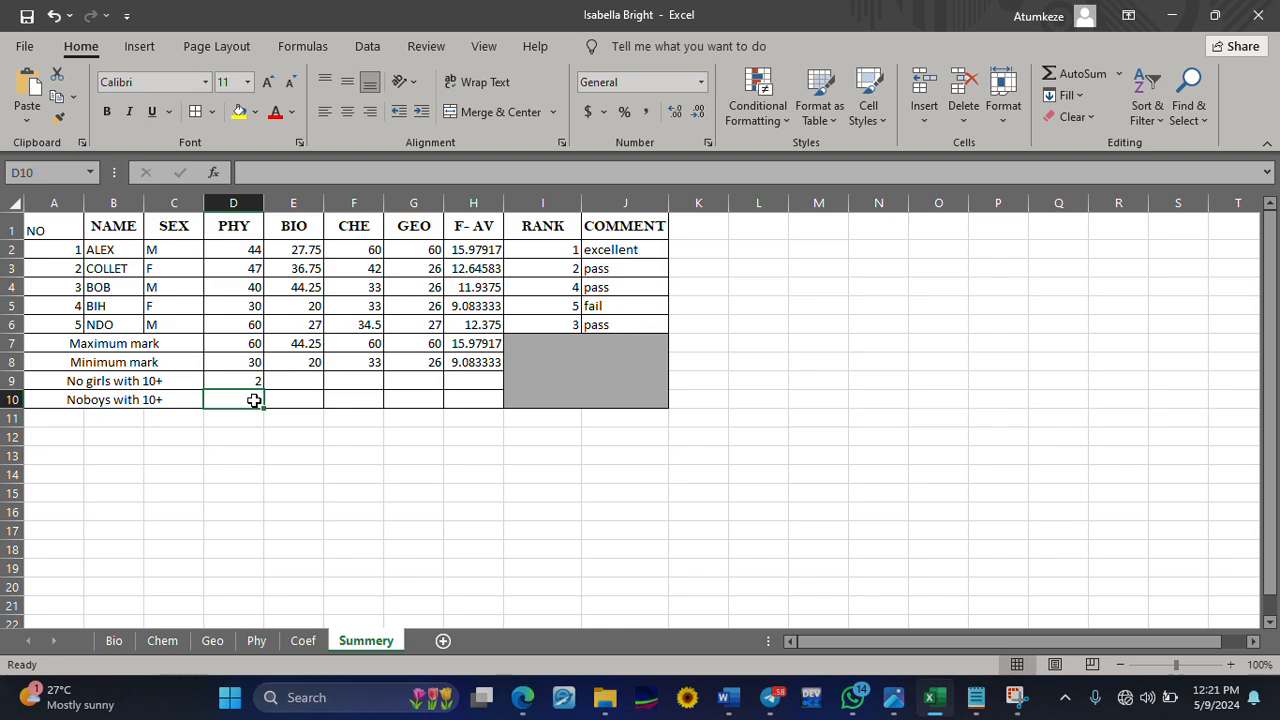
Reopen the COUNTIFS formula in D9 and add H2:H6, the F-AV marks, as the second criteria range
click(253, 381)
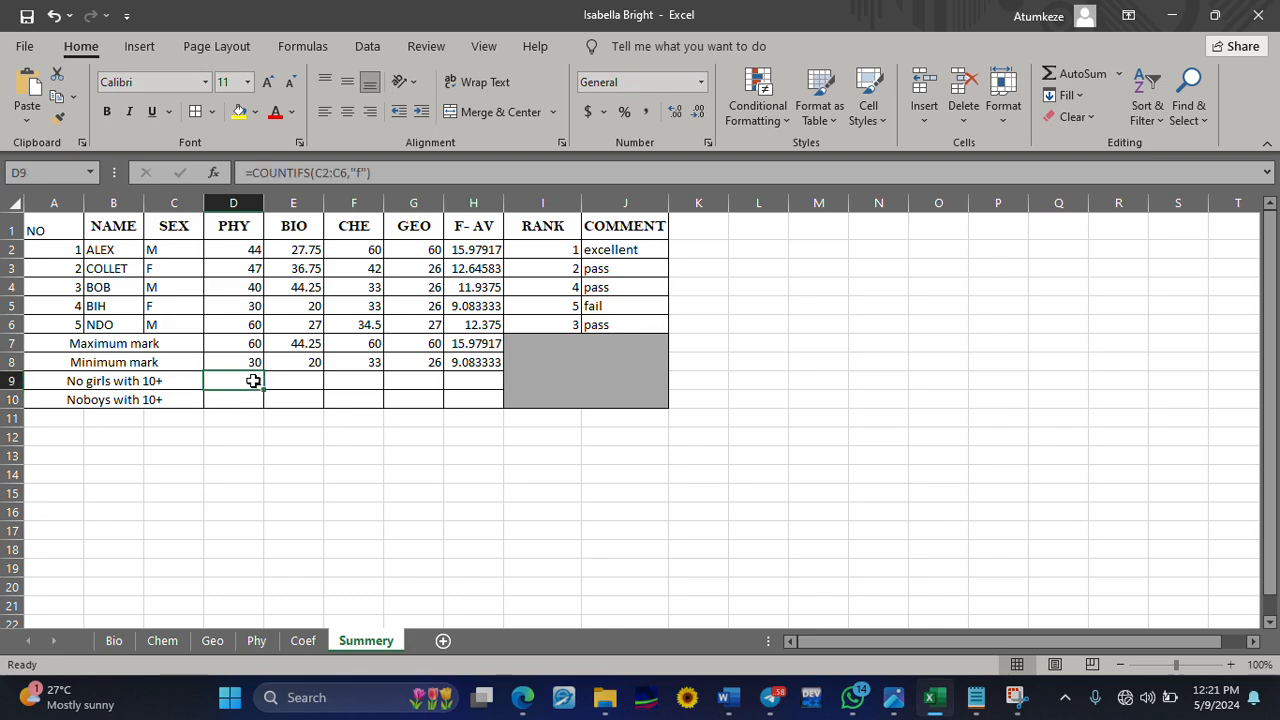
double_click(357, 172)
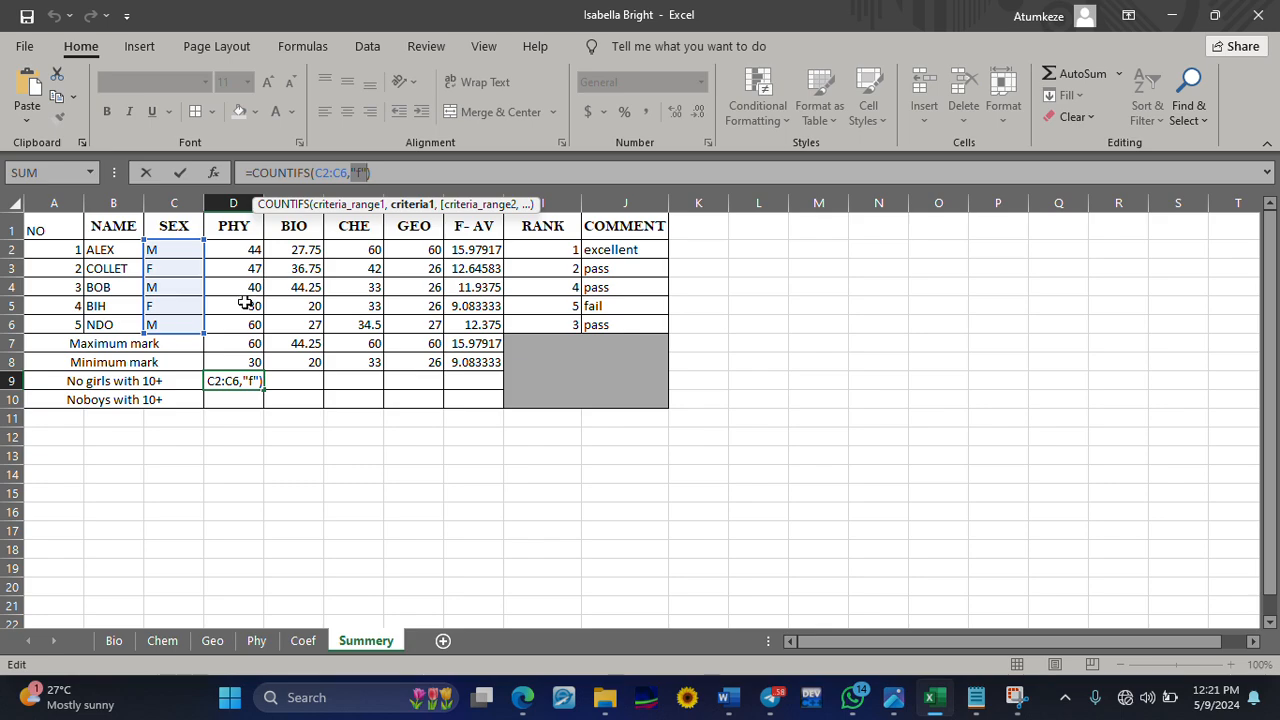
click(258, 381)
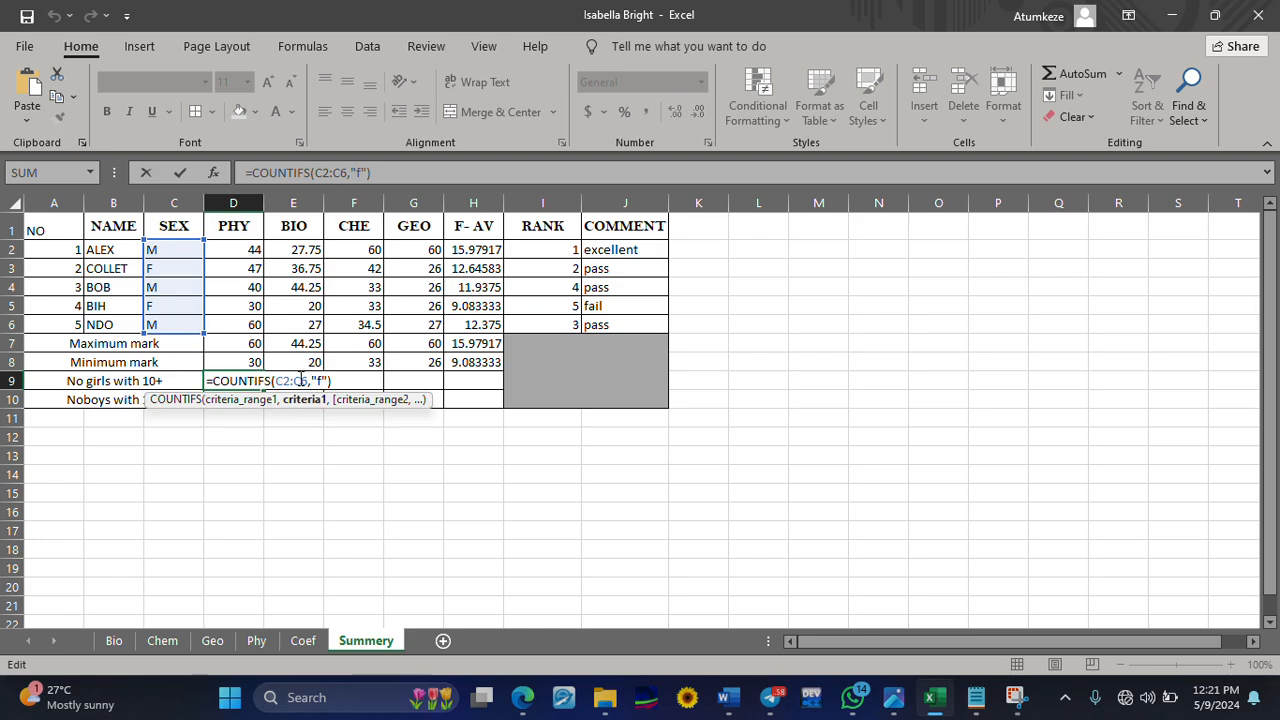
text(;)
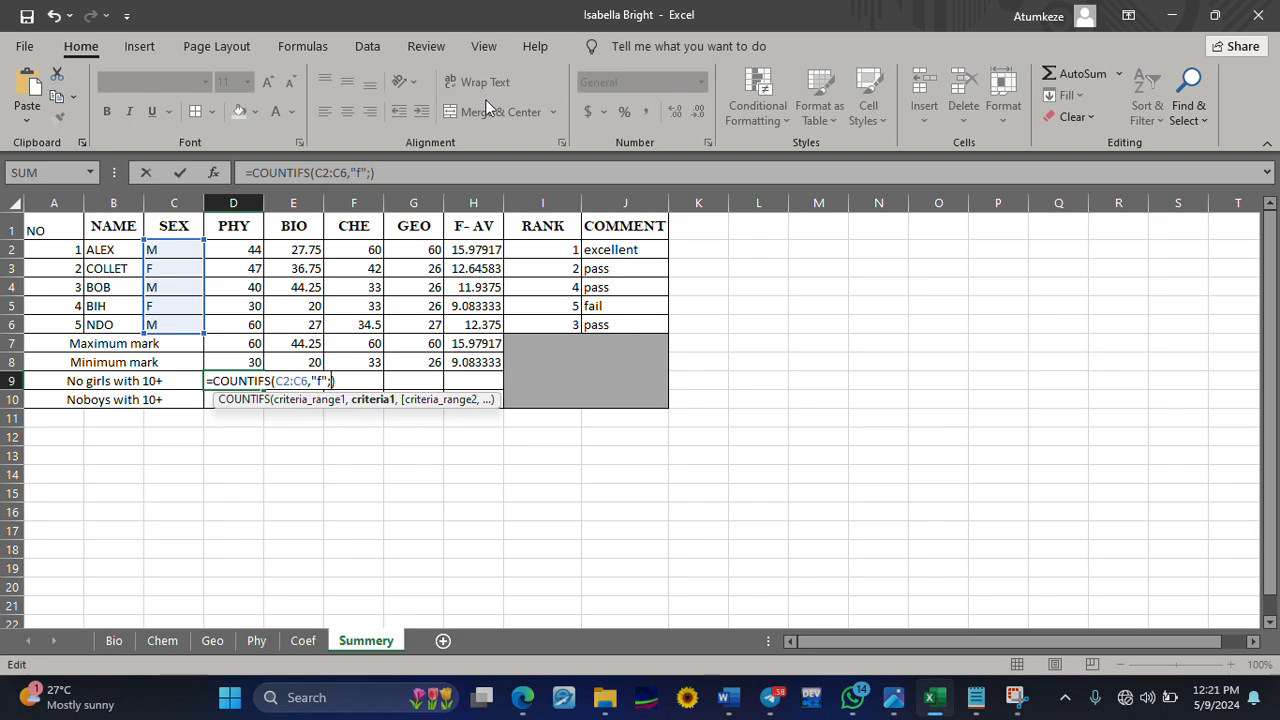
click(537, 22)
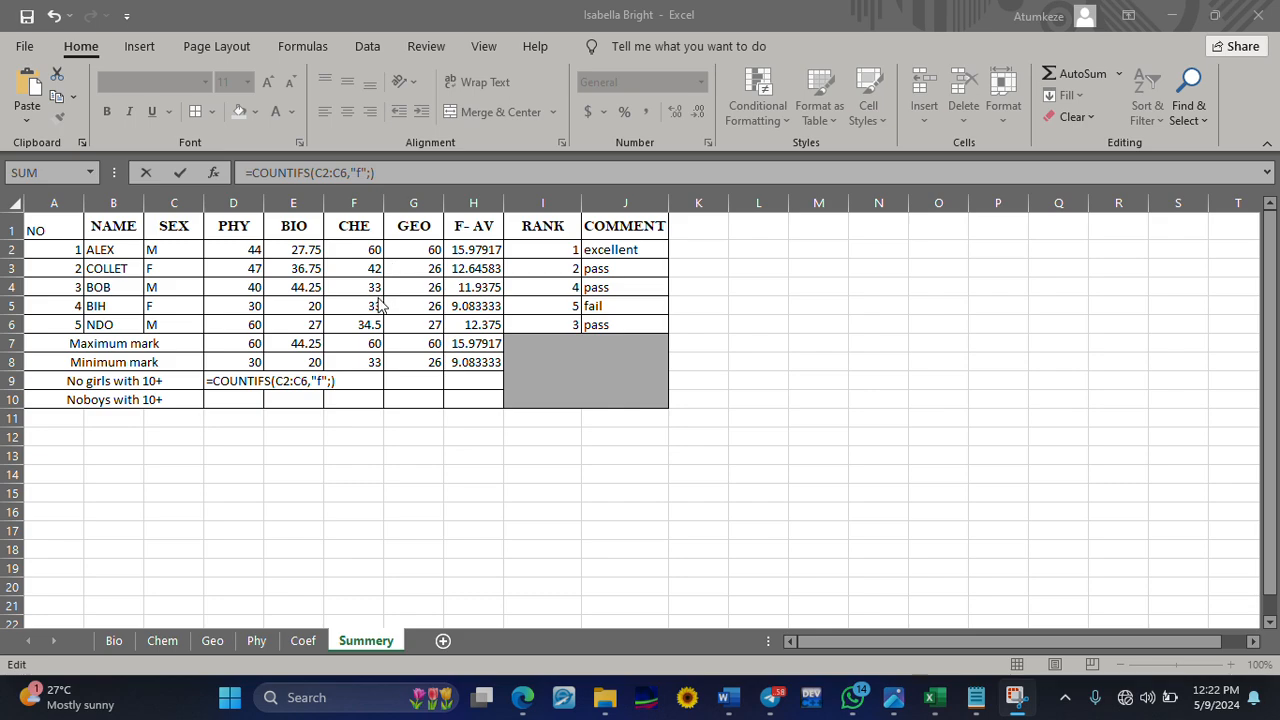
click(330, 385)
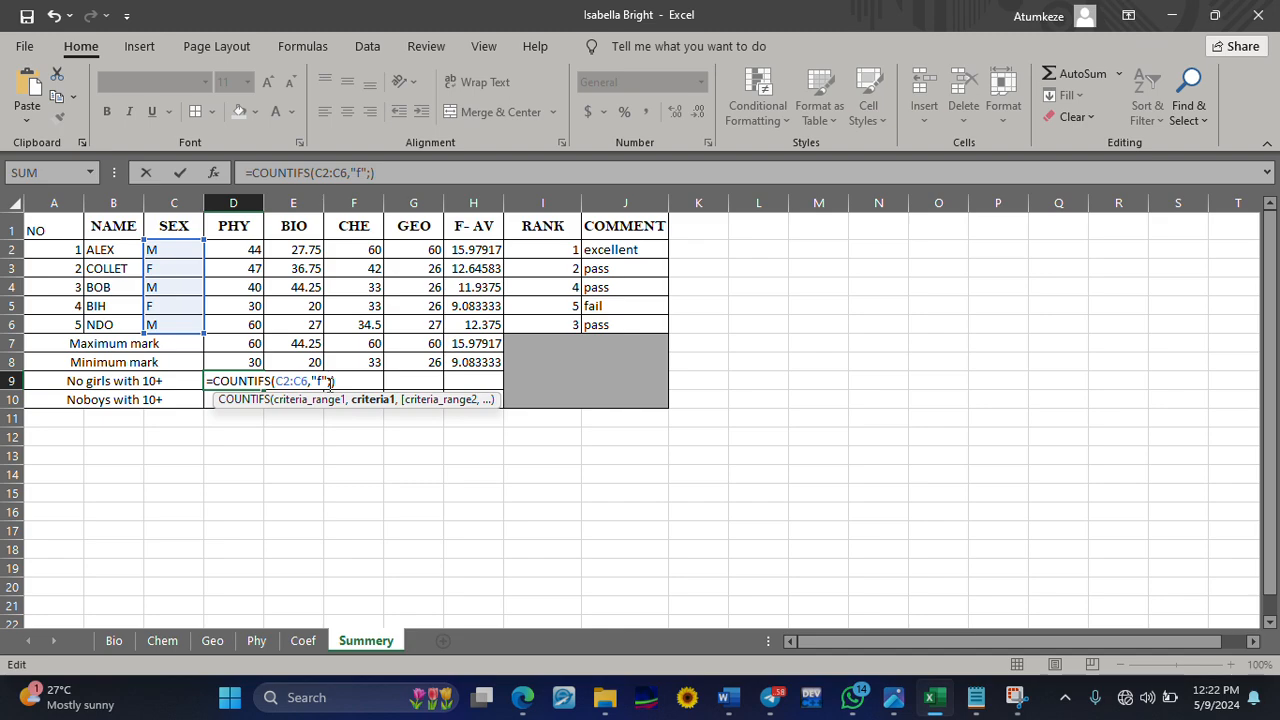
text(h)
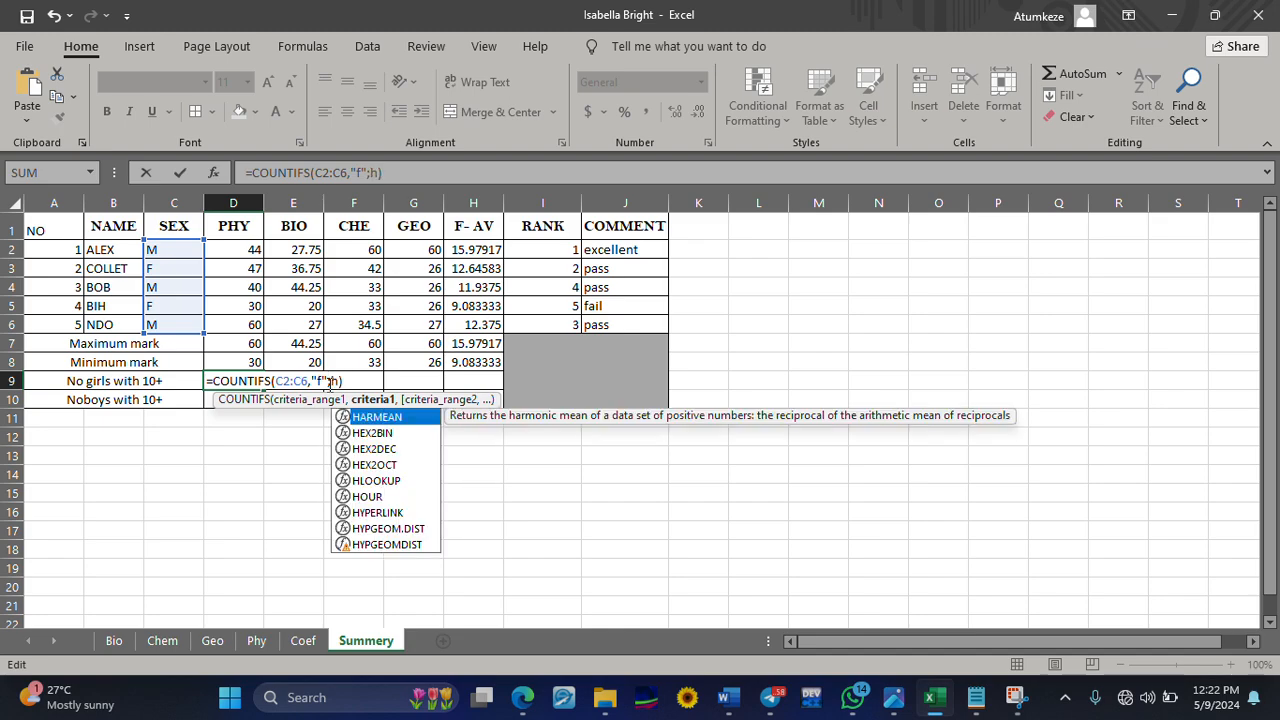
text(2)
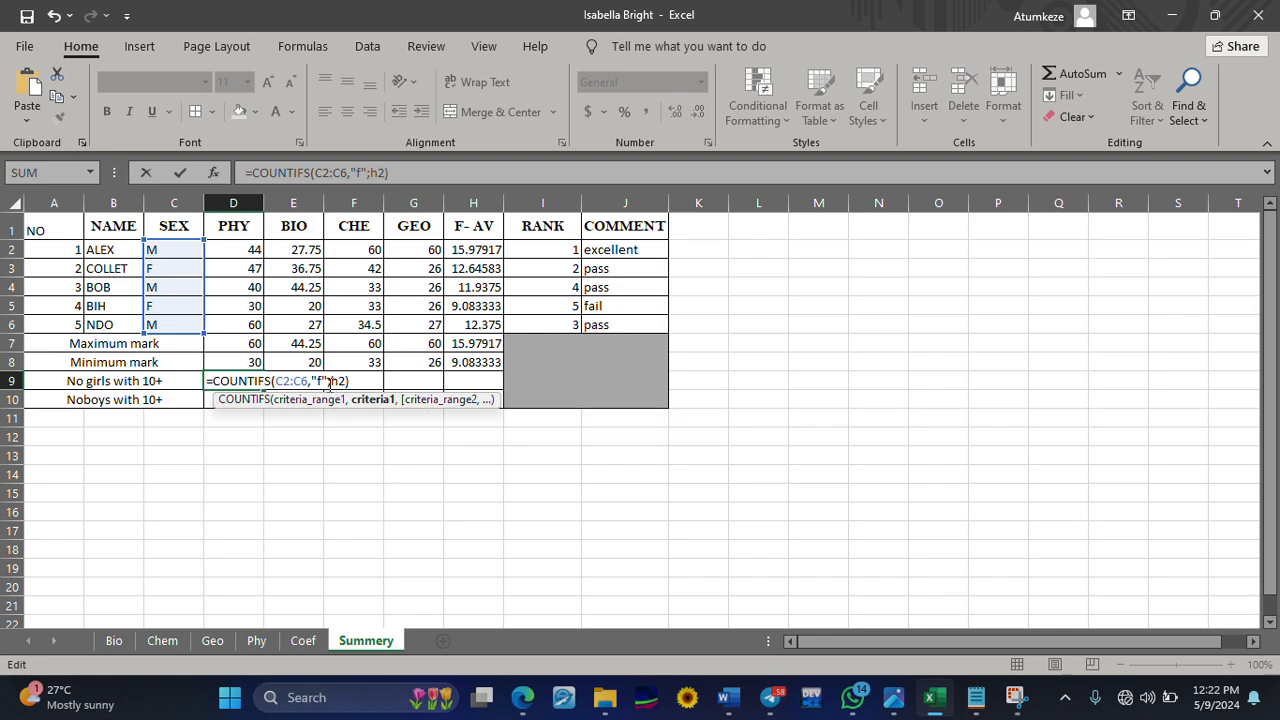
text(:)
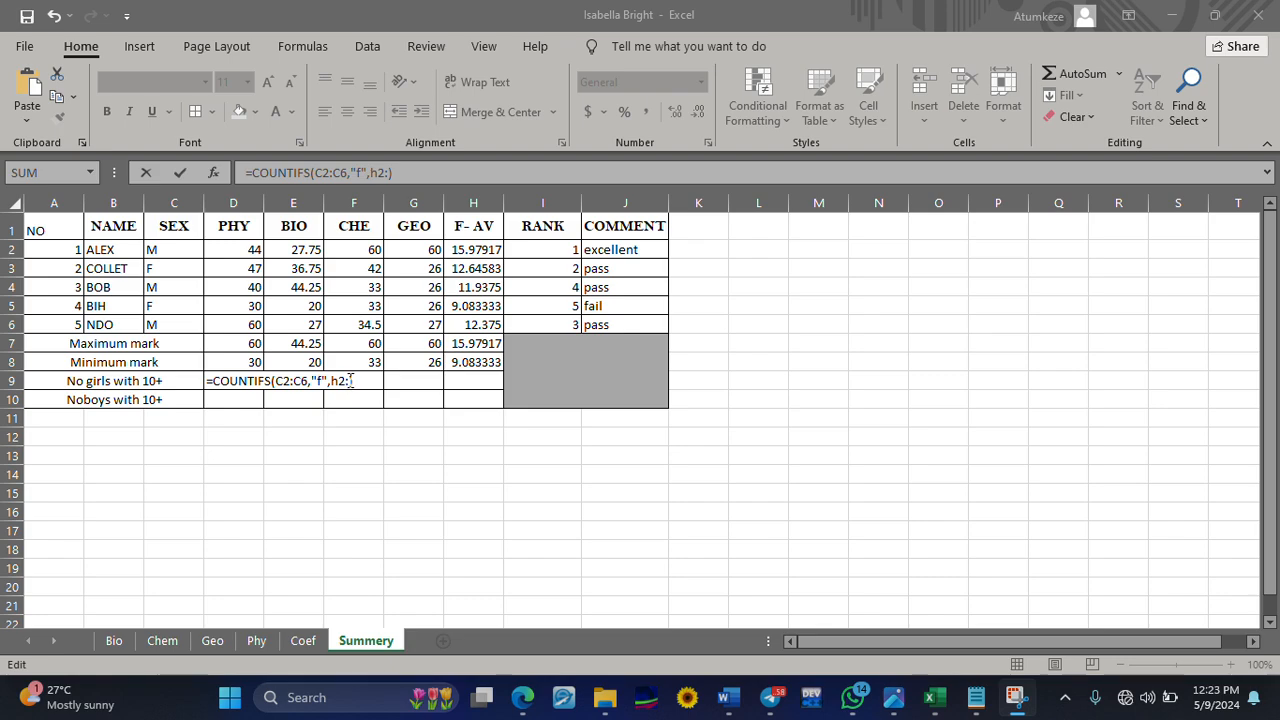
click(350, 381)
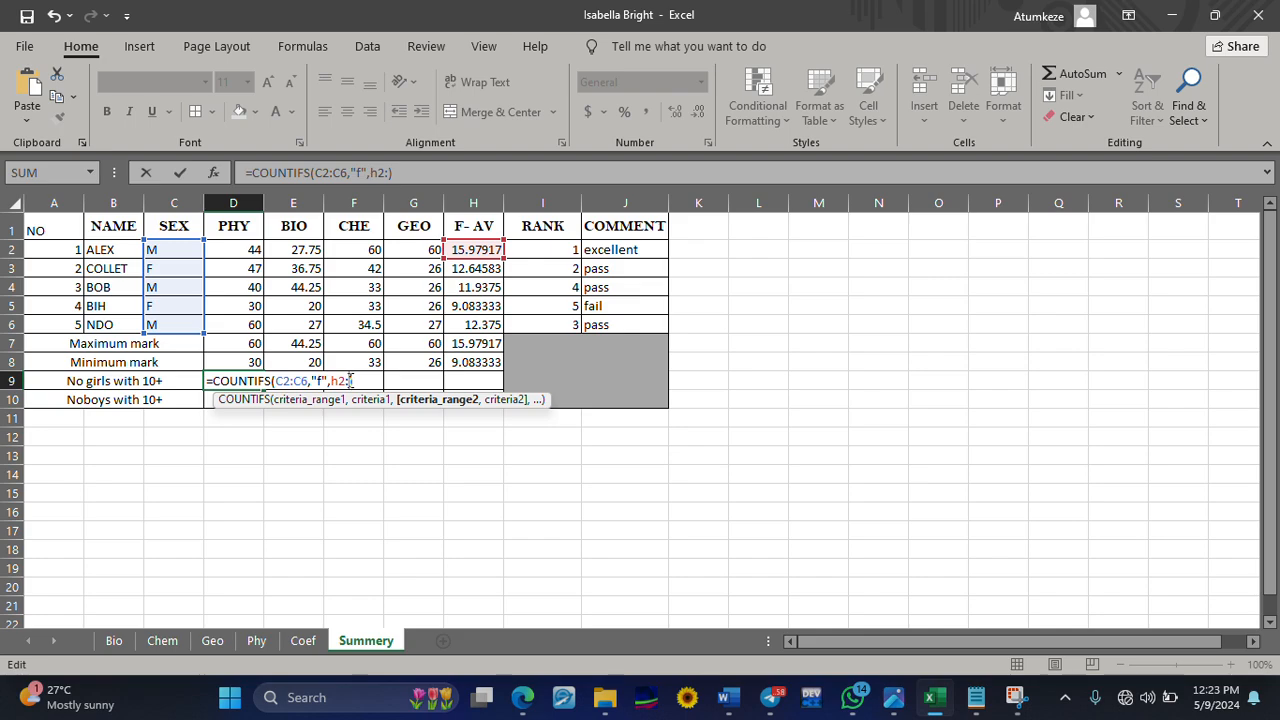
text(h6))
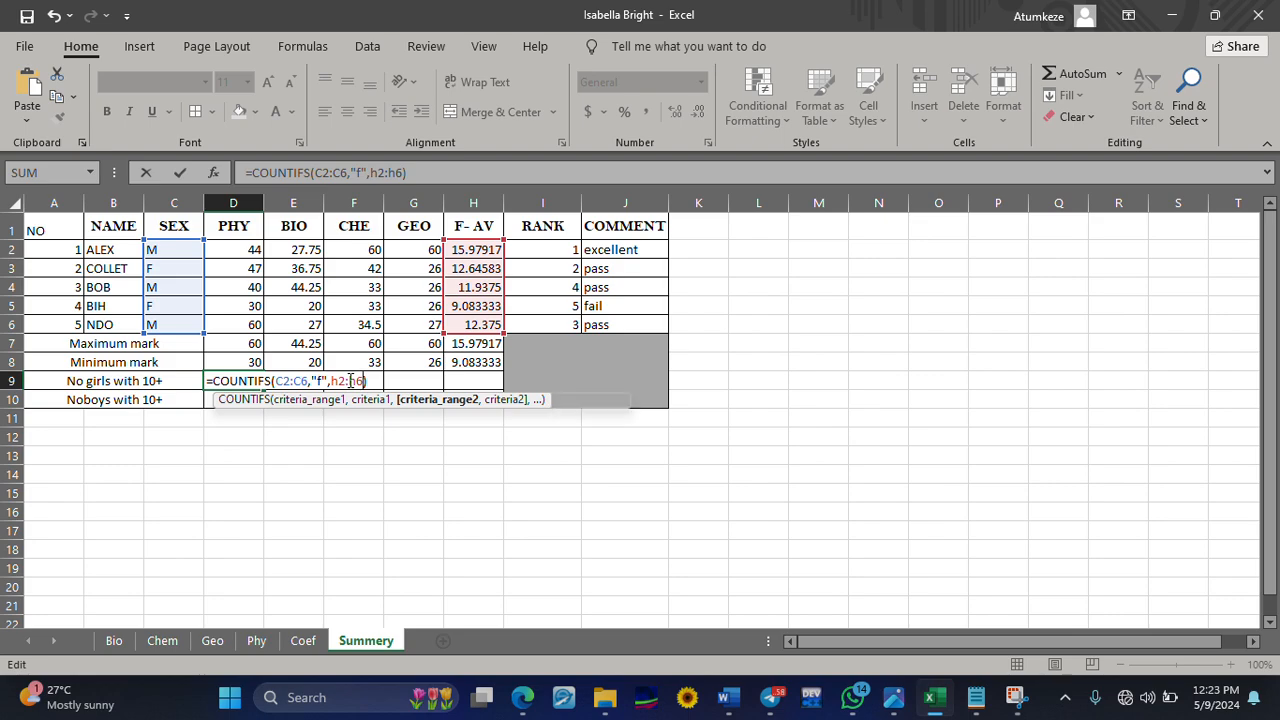
text(,)
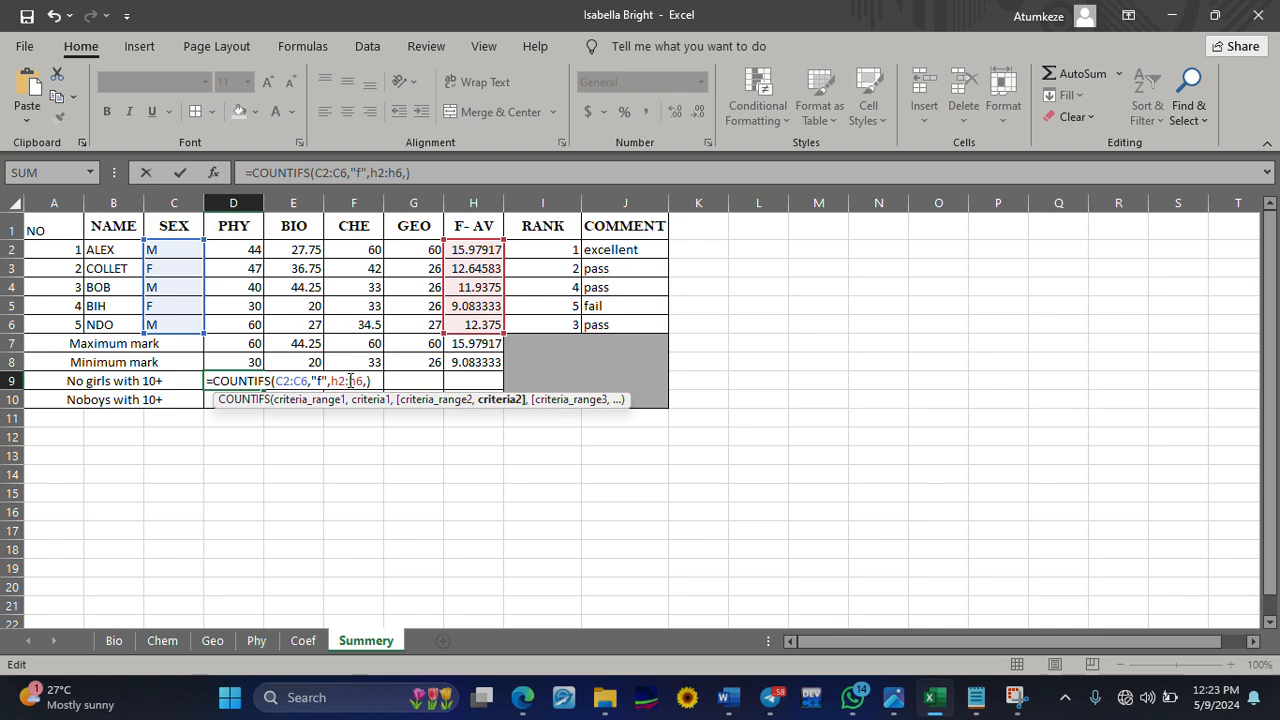
text(>=10")
Add ">=10" as the criterion for the F-AV range in D9 and enter the girls' COUNTIFS formula
key(Left)
key(Left)
key(Left)
text(")
key(Return)
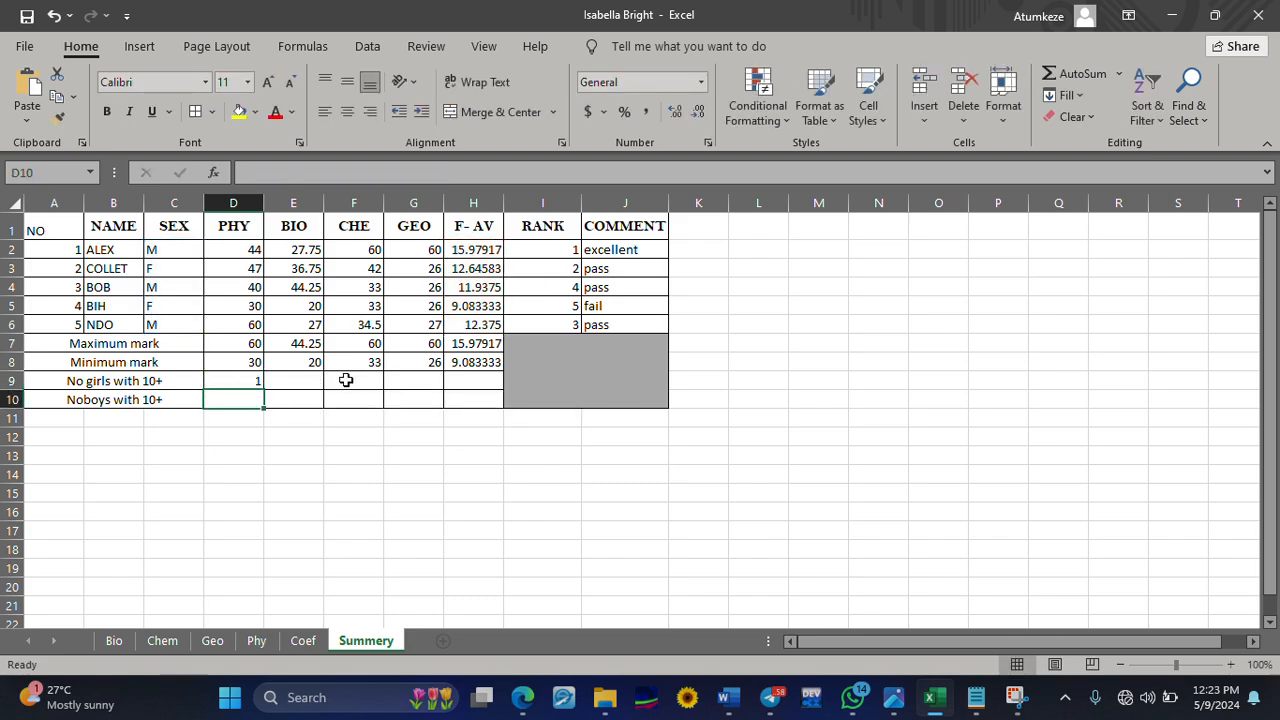
Check the D9 girls count against the two female students' rows and the F-AV column
click(242, 378)
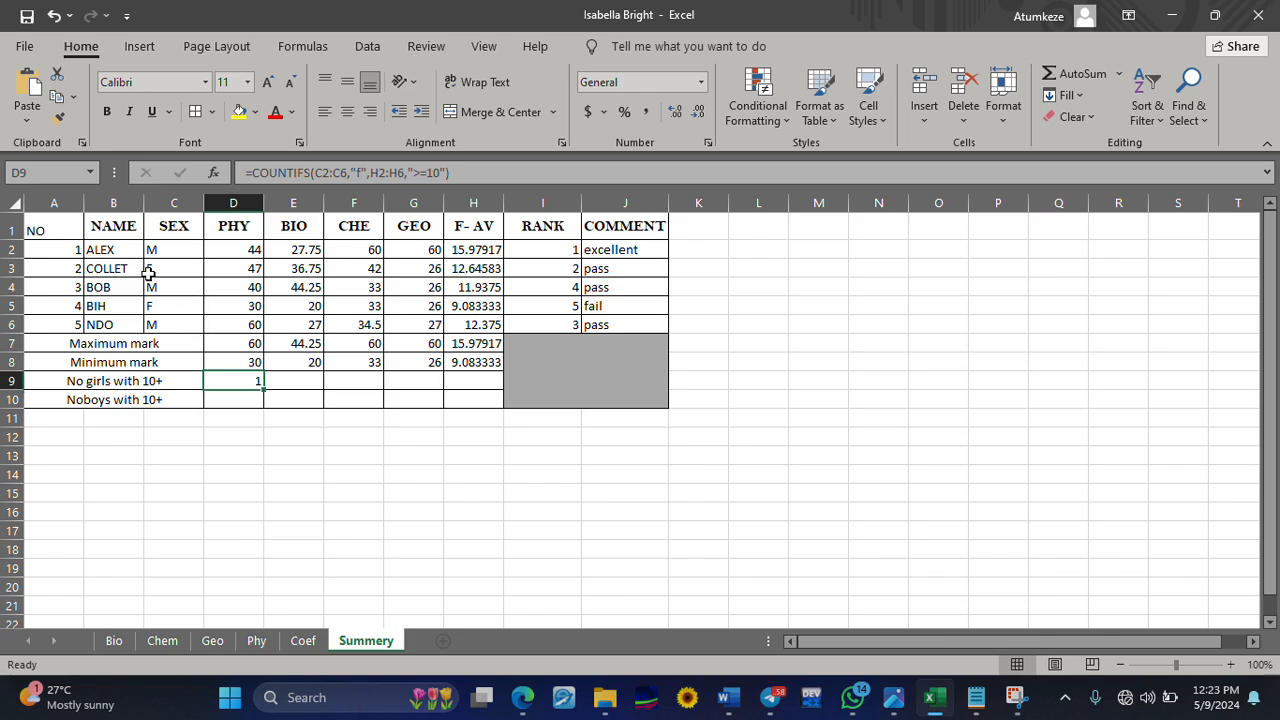
click(12, 268)
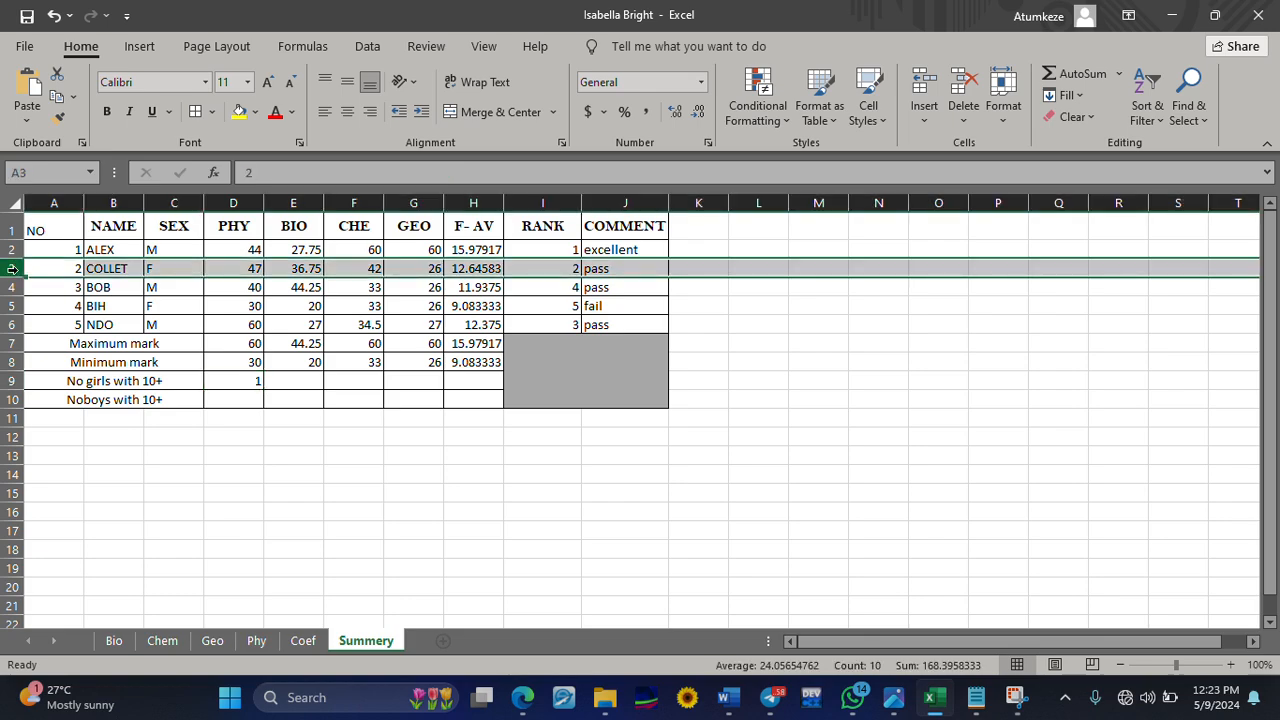
click(8, 306)
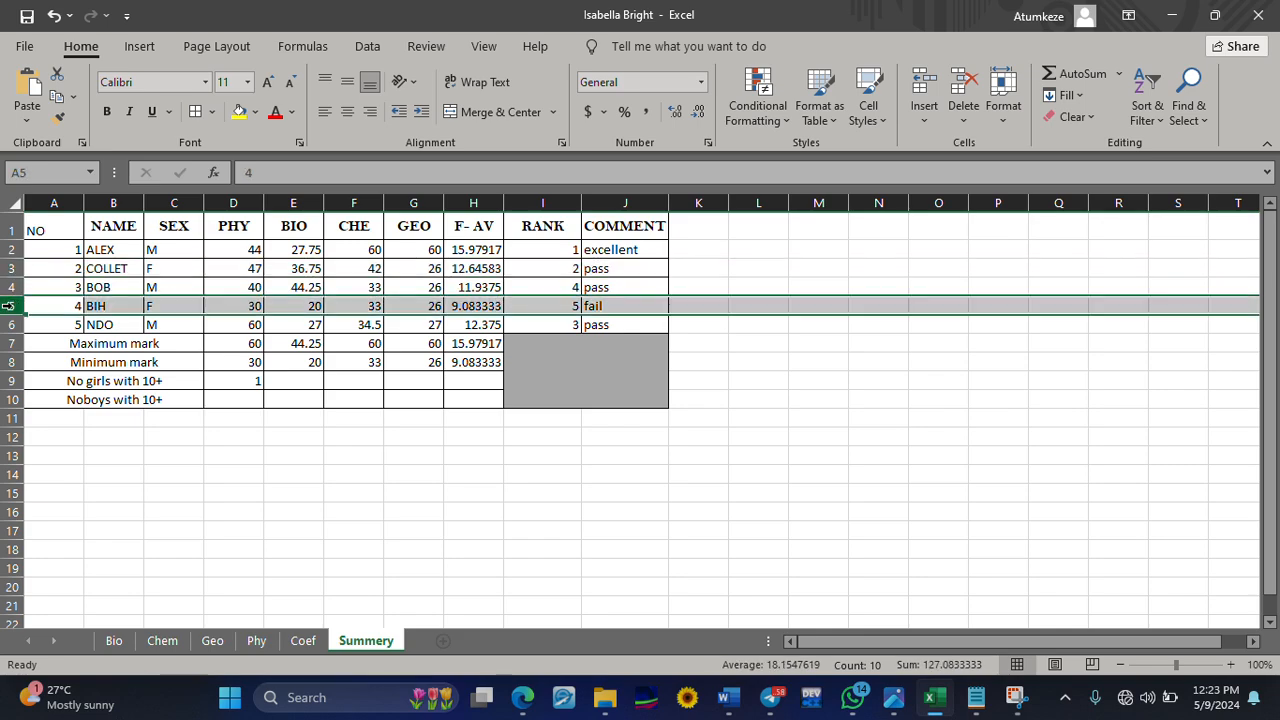
click(226, 381)
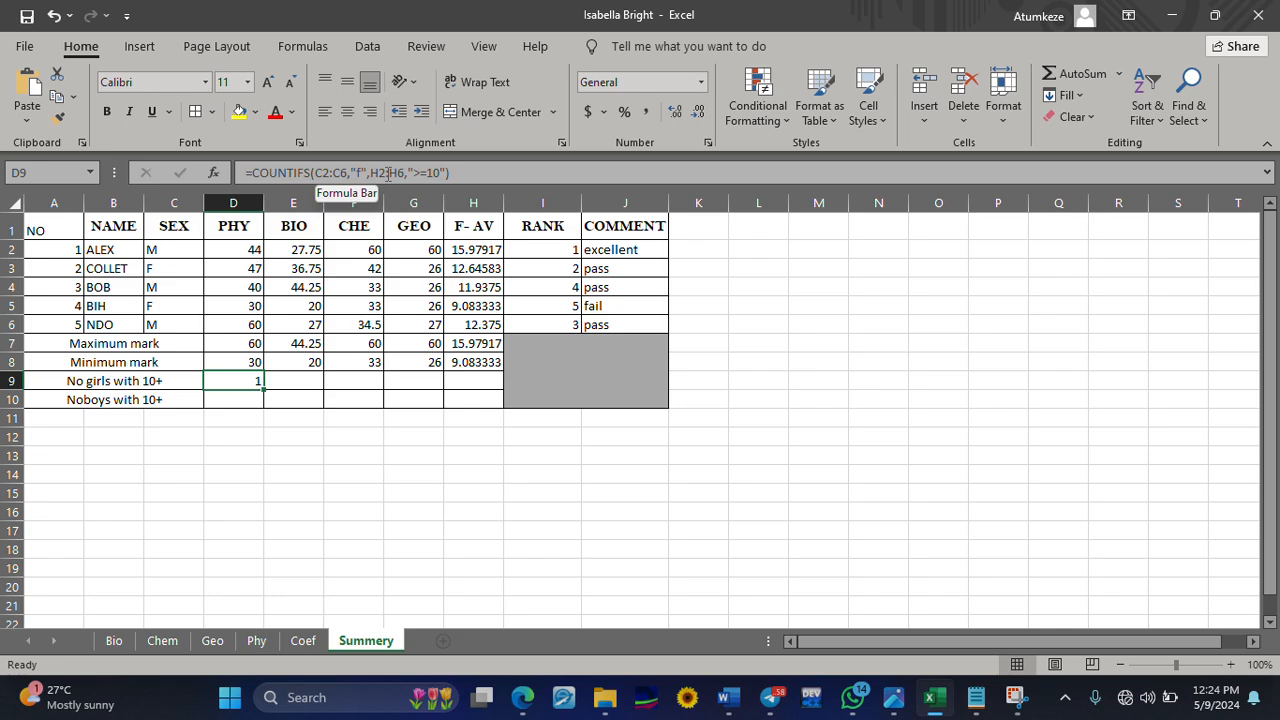
click(466, 193)
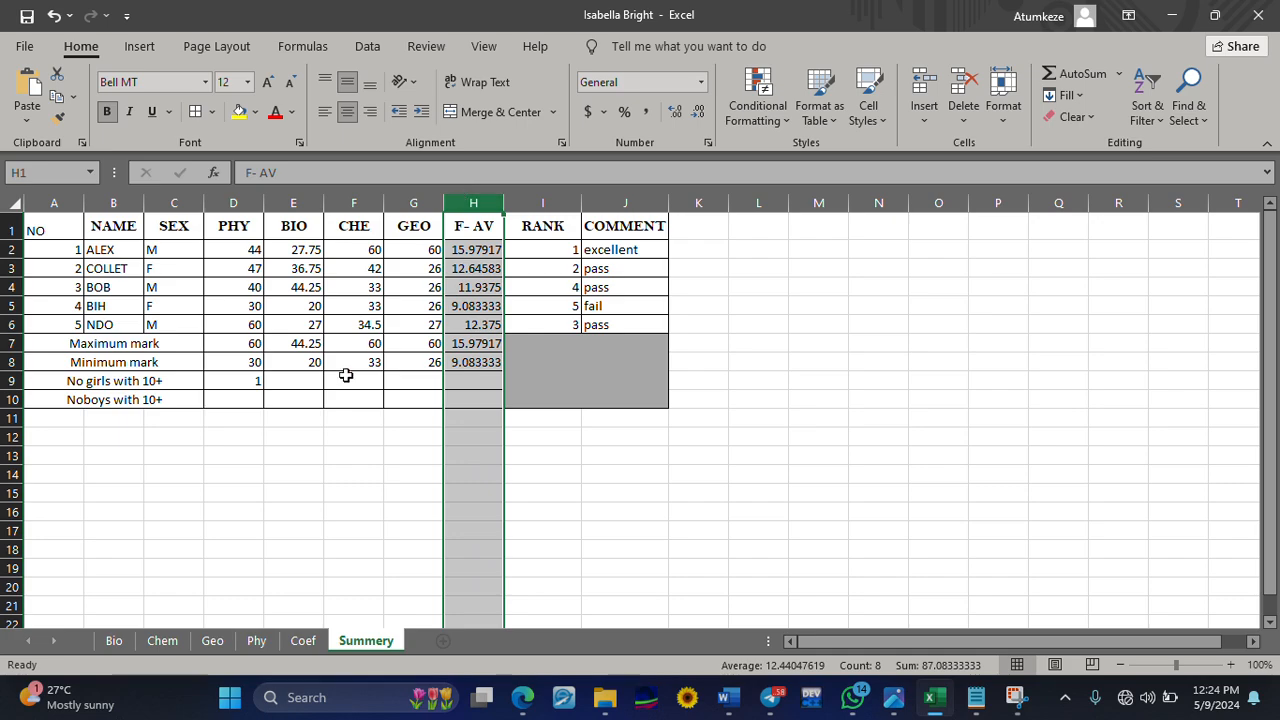
click(244, 385)
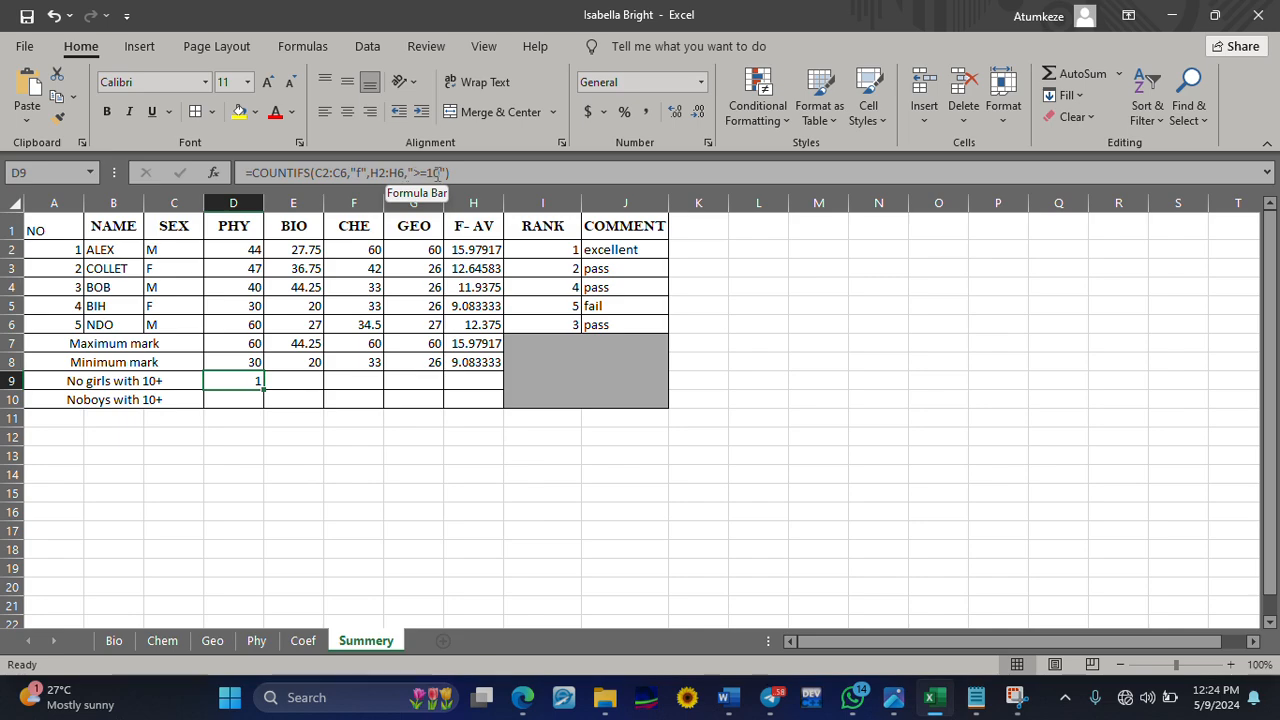
Start a COUNTIFS formula in D10 for the number of boys with 10+, using C2:C6 as the first criteria range
click(244, 397)
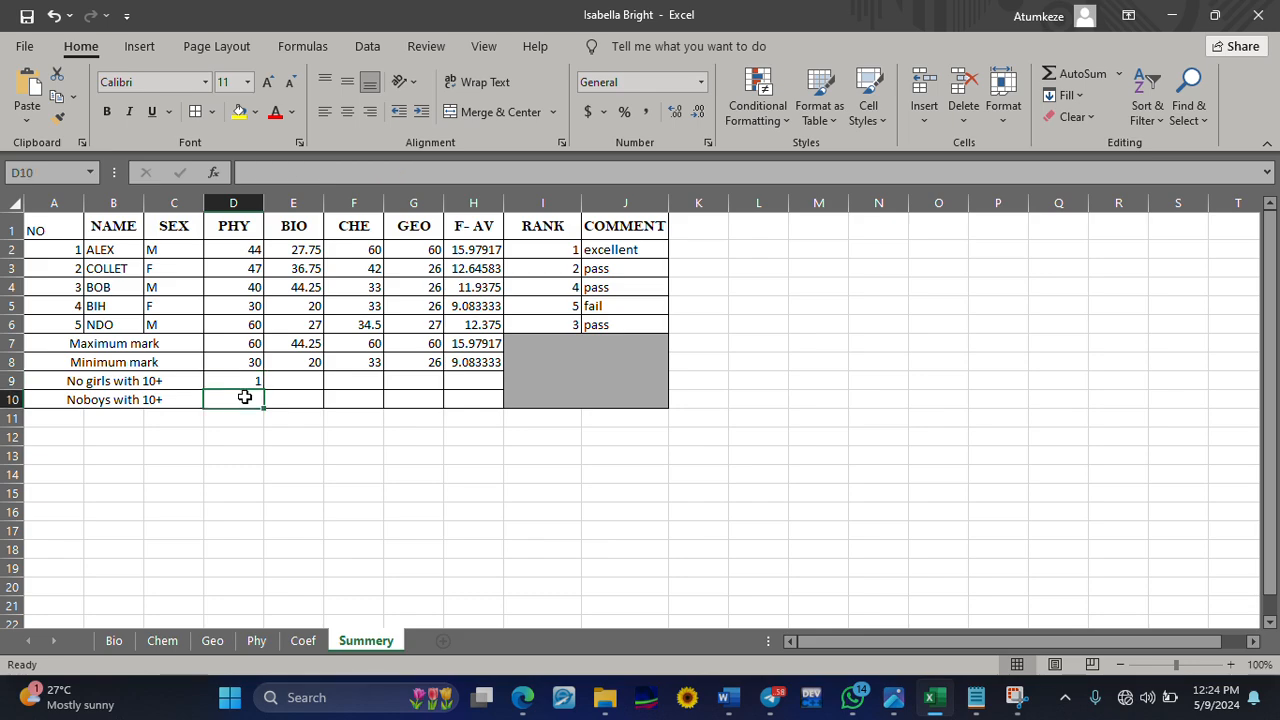
text(=countif)
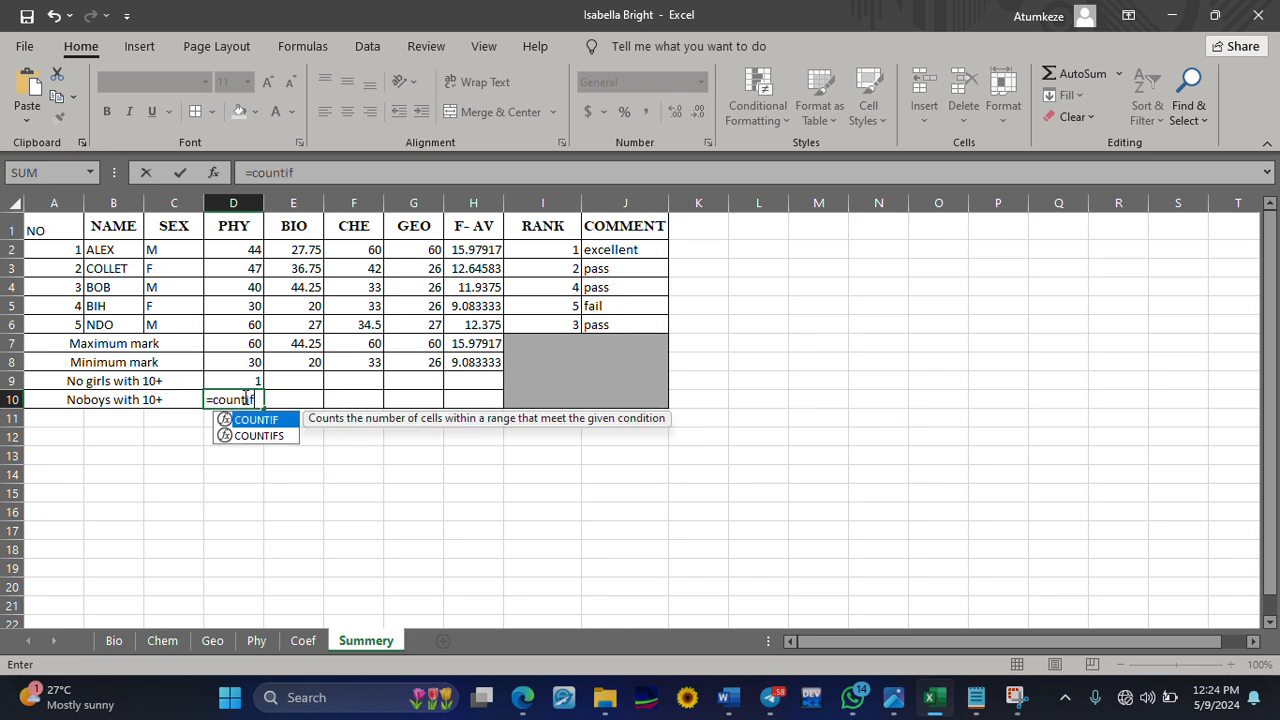
text(s()
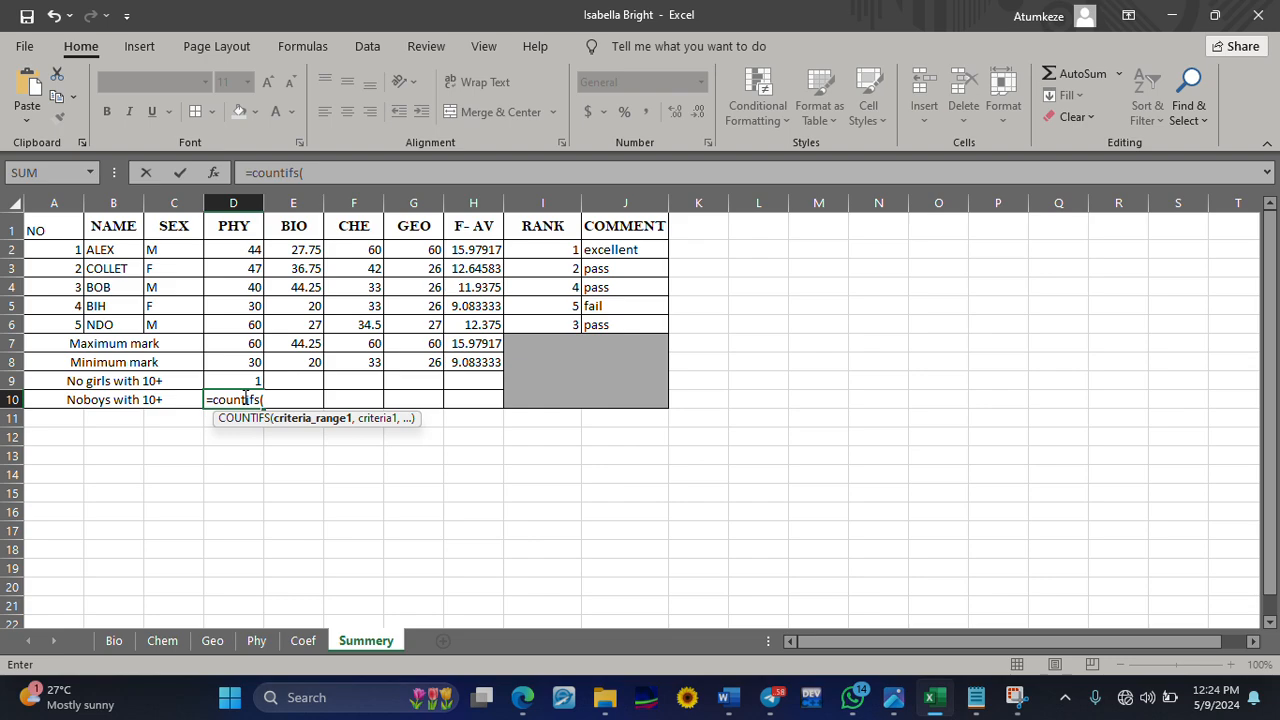
text(c)
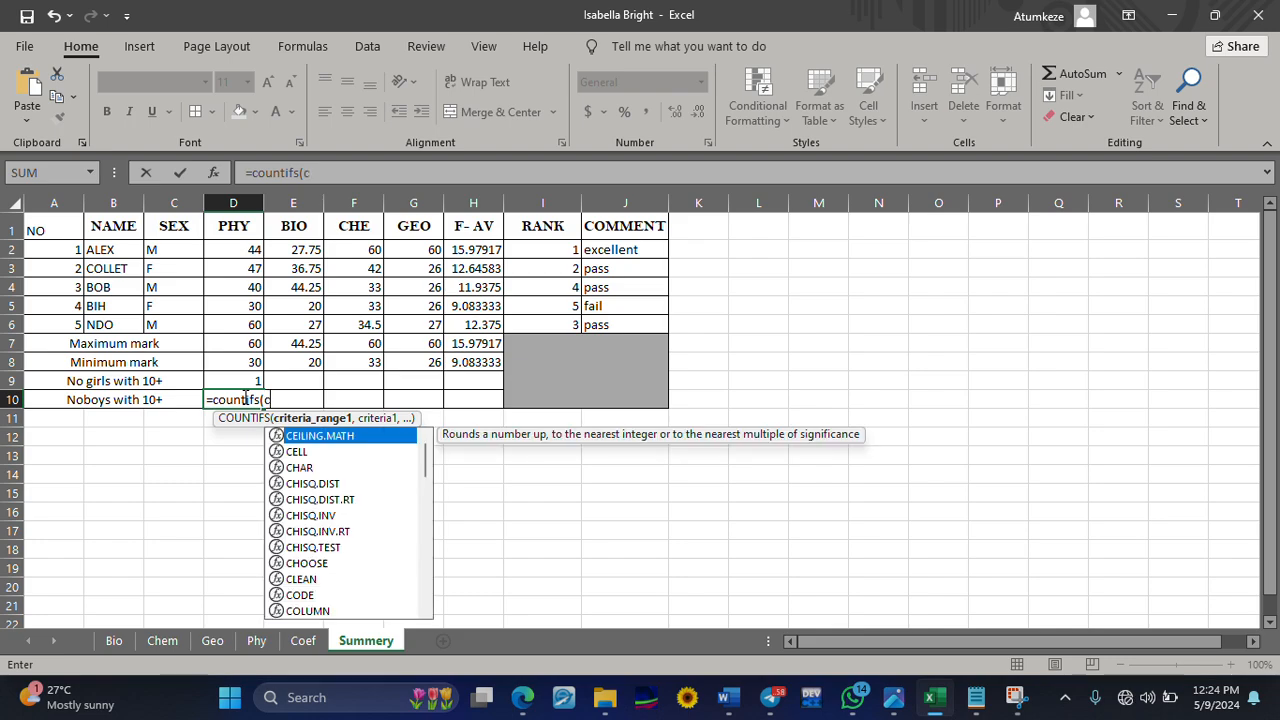
text(2:c)
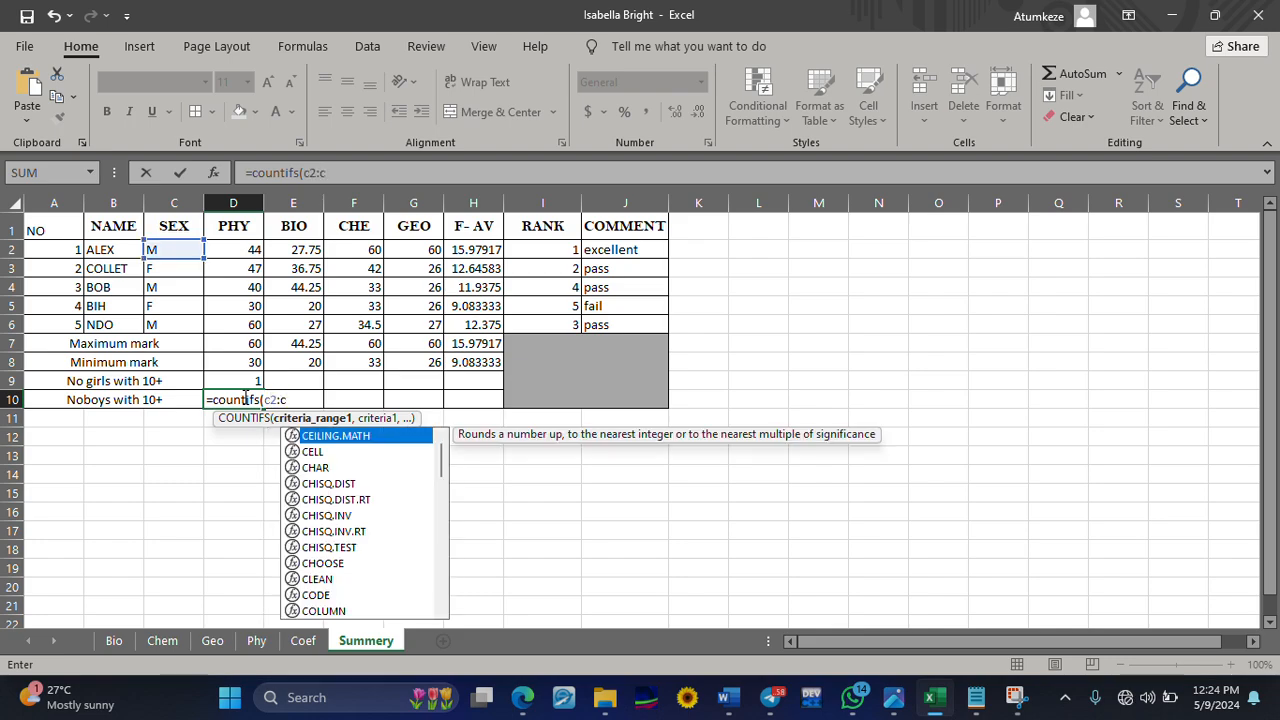
text(6)
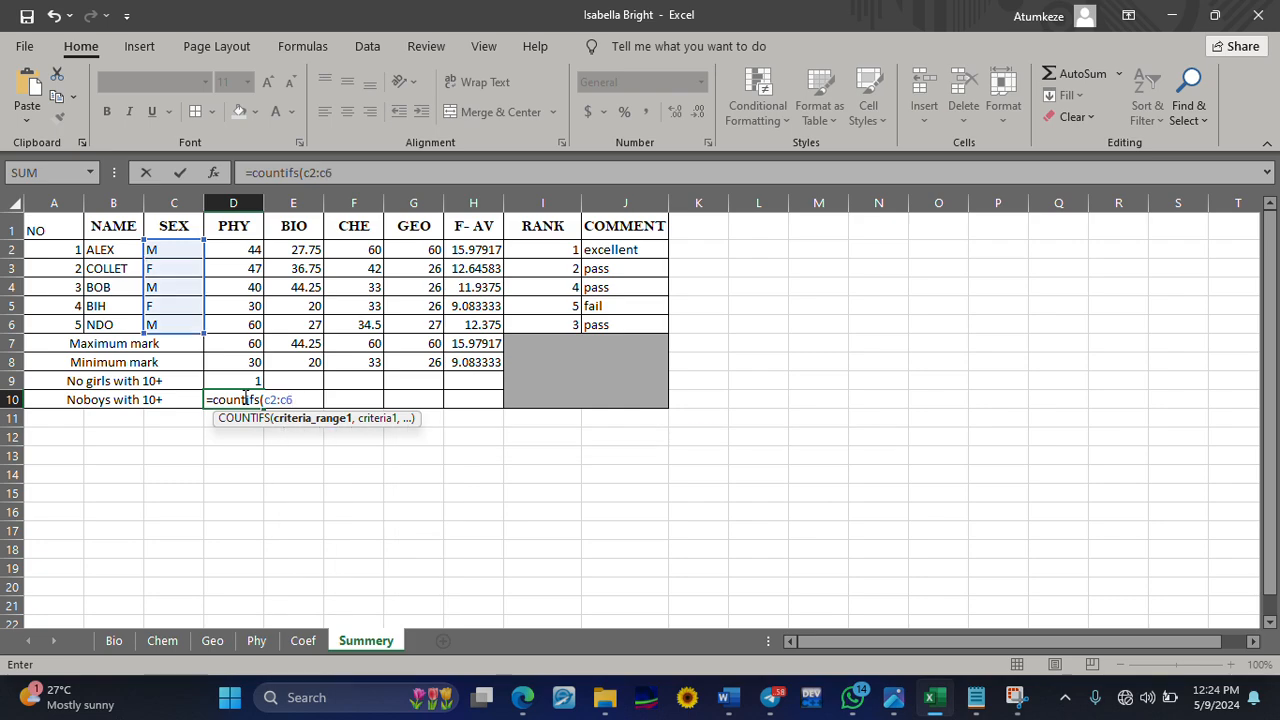
text(,)
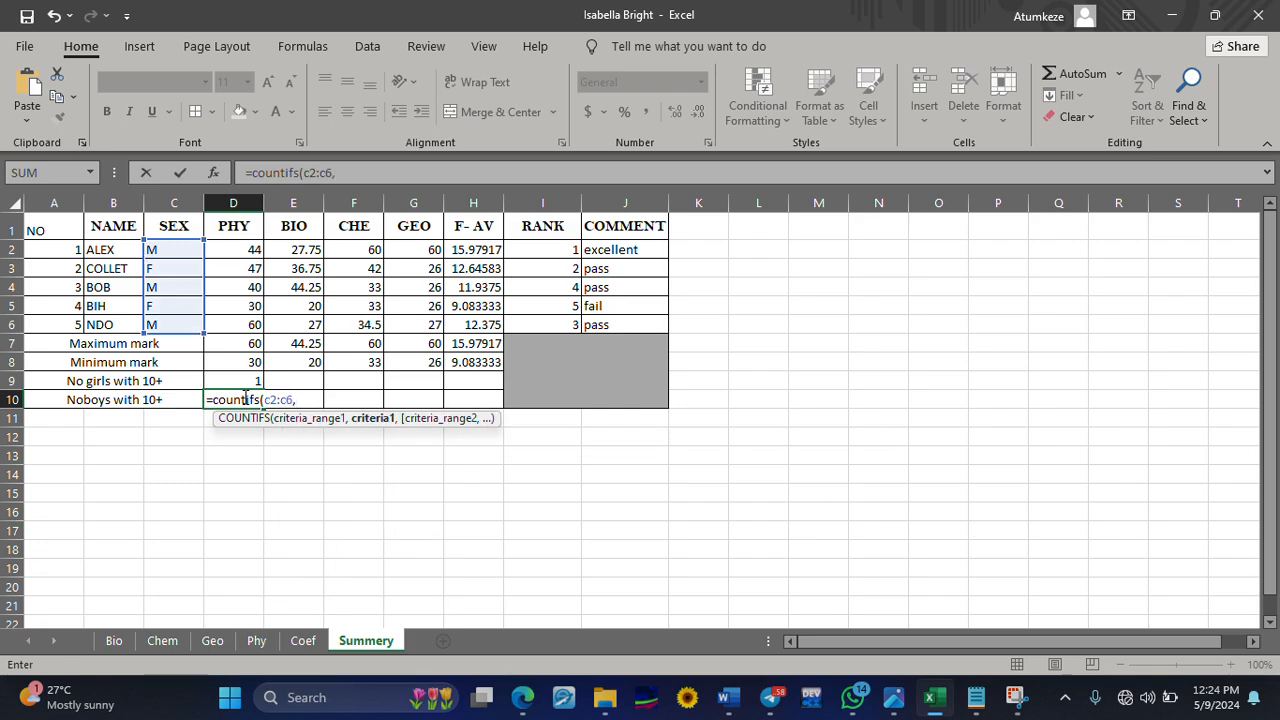
text("m",)
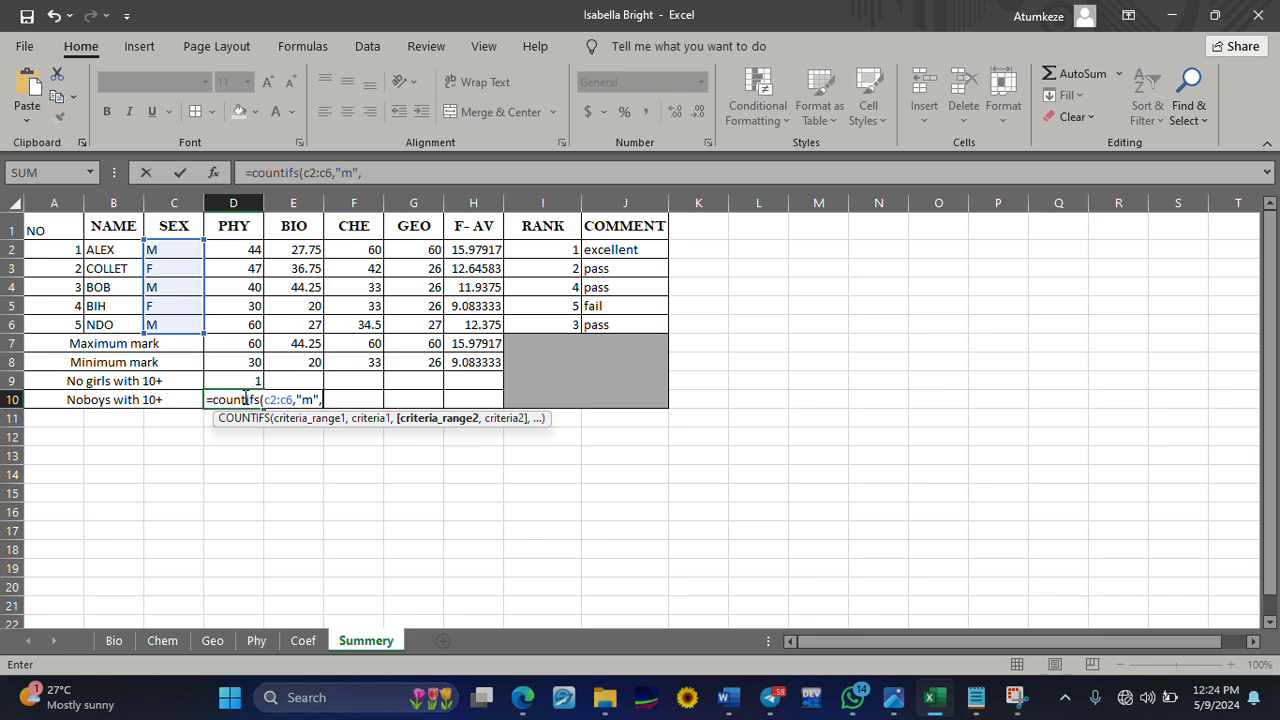
text(h2)
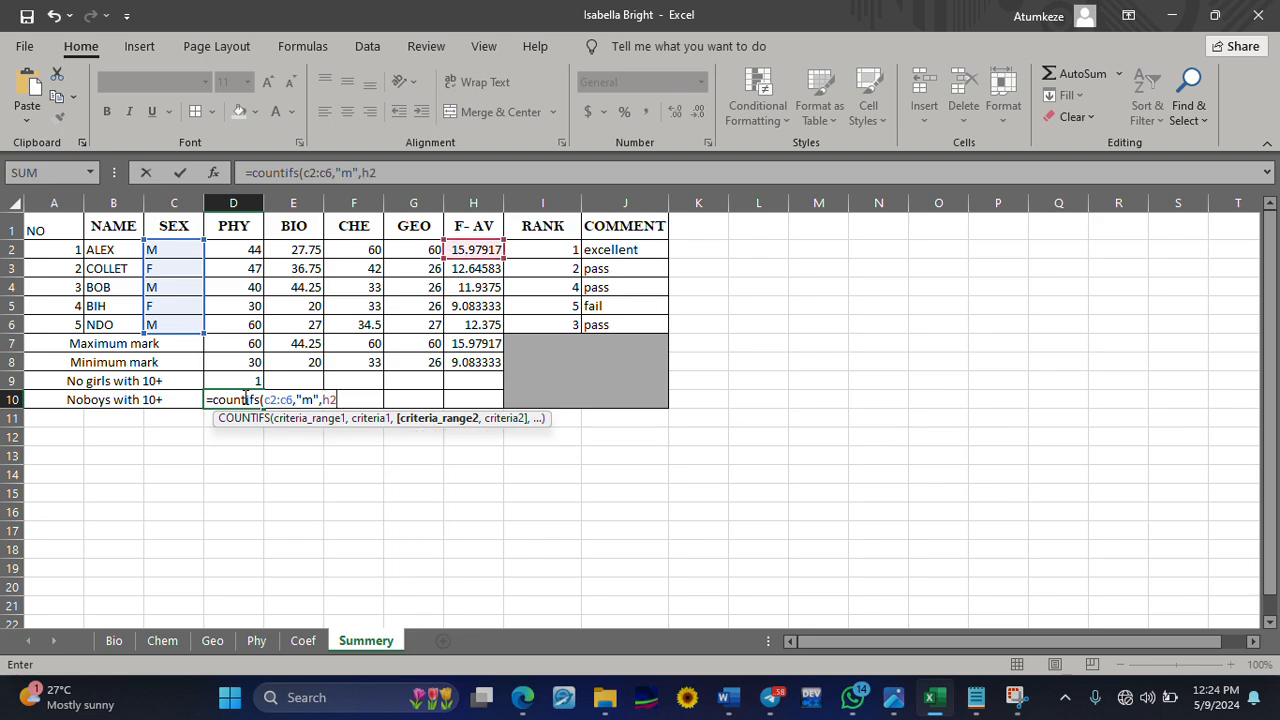
text(:)
text(h)
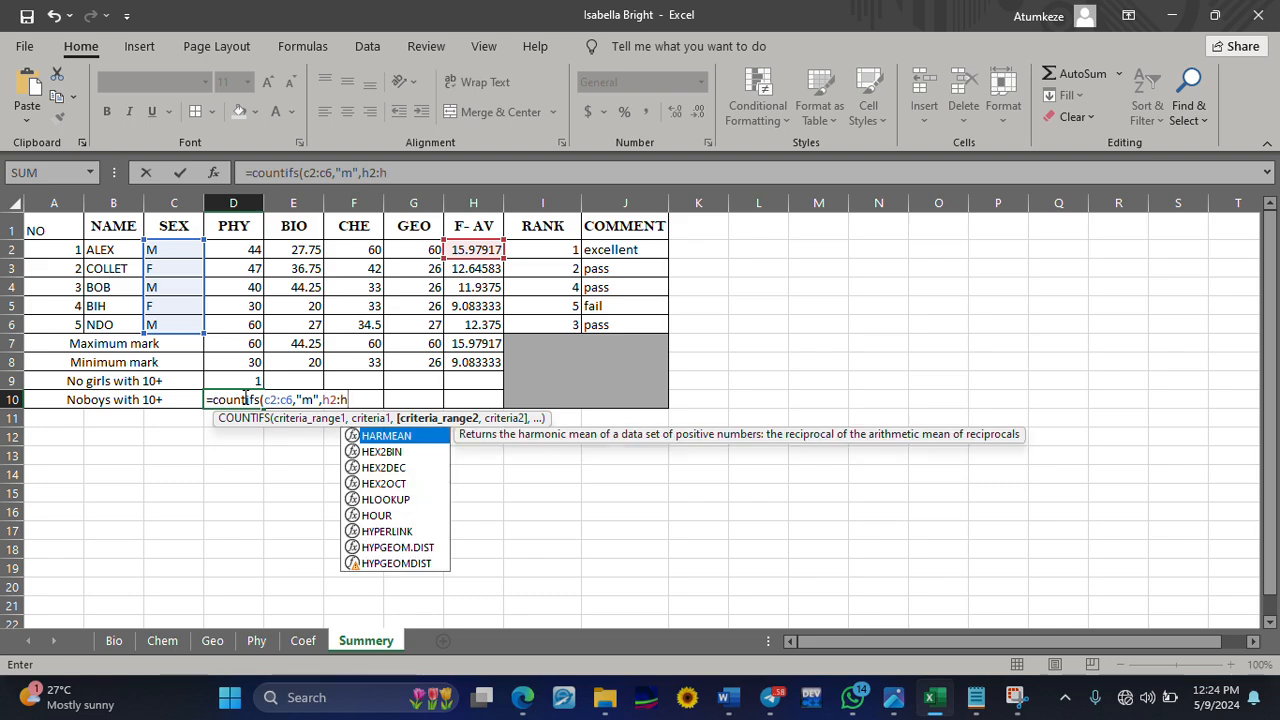
text(6,)
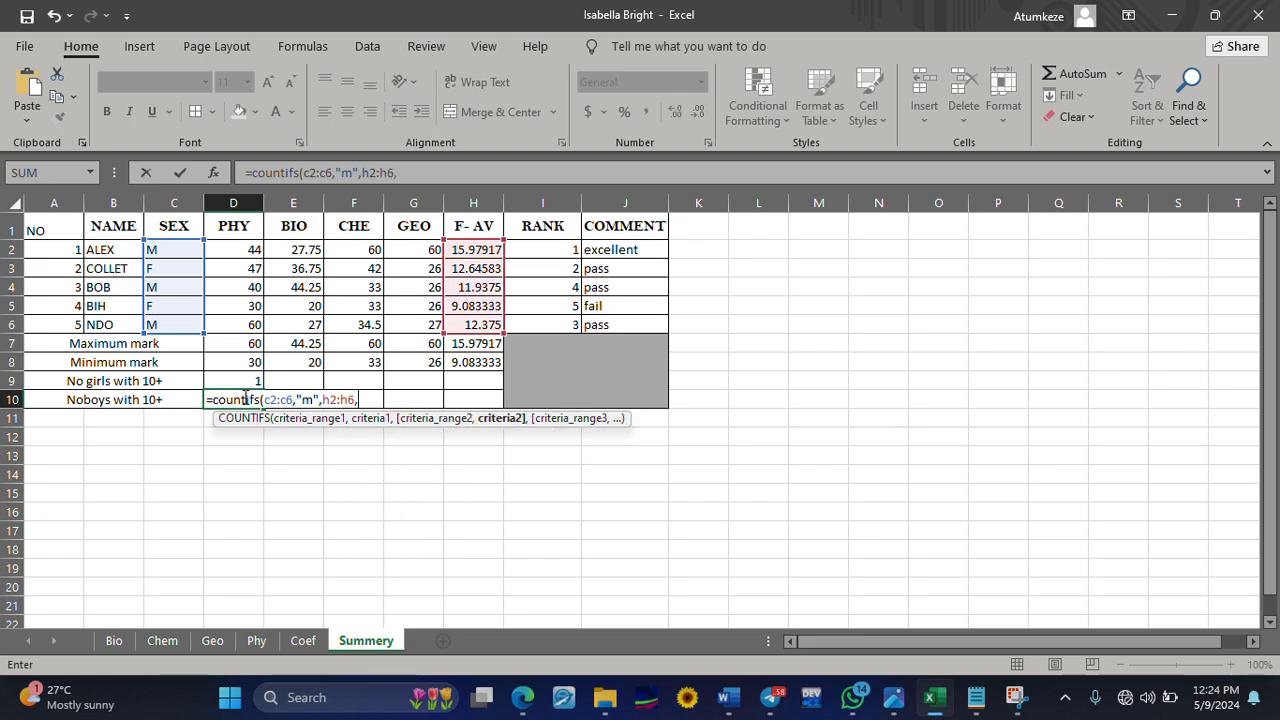
text(">=10"))
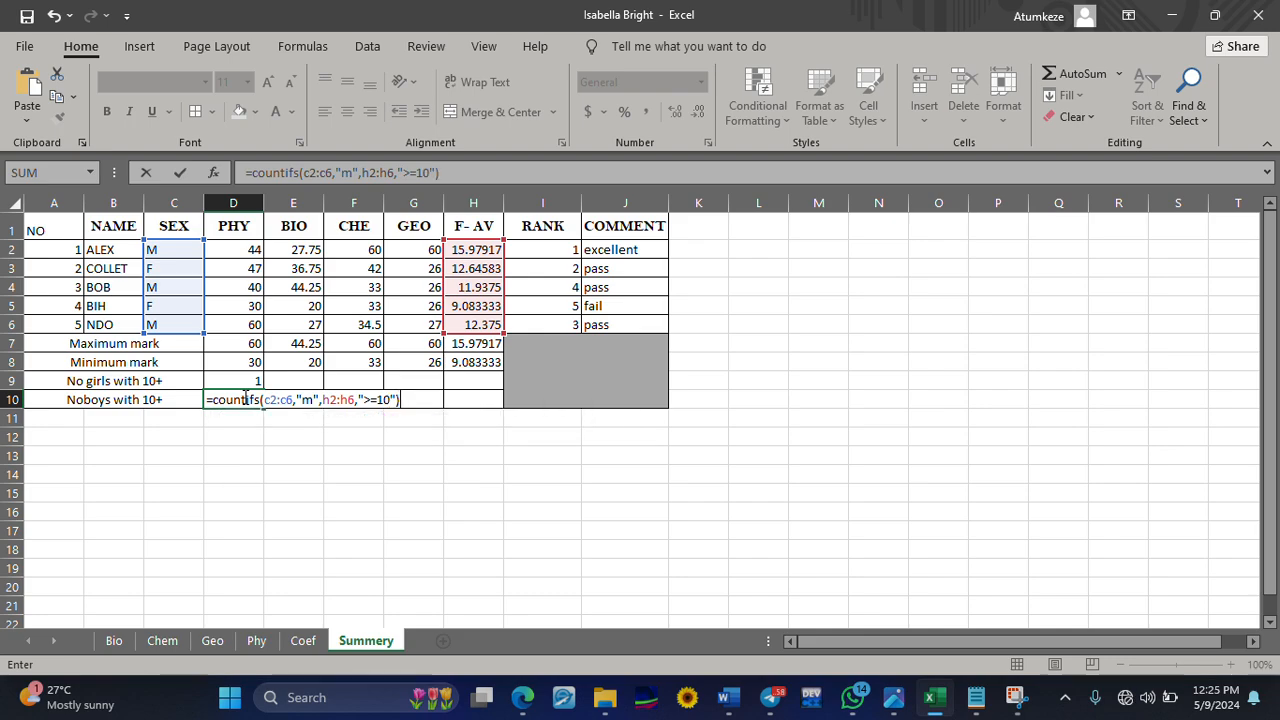
Complete the D10 formula with the criterion ">=10" for the F-AV range and enter it
key(Return)
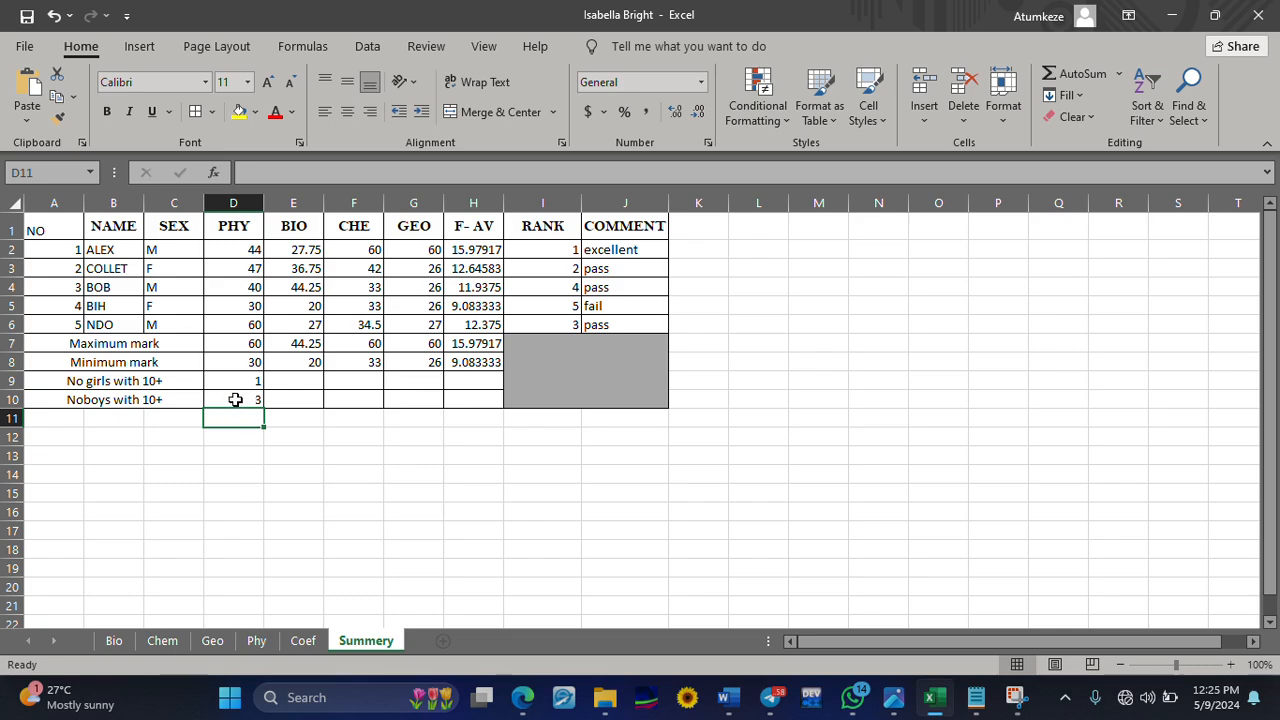
click(235, 399)
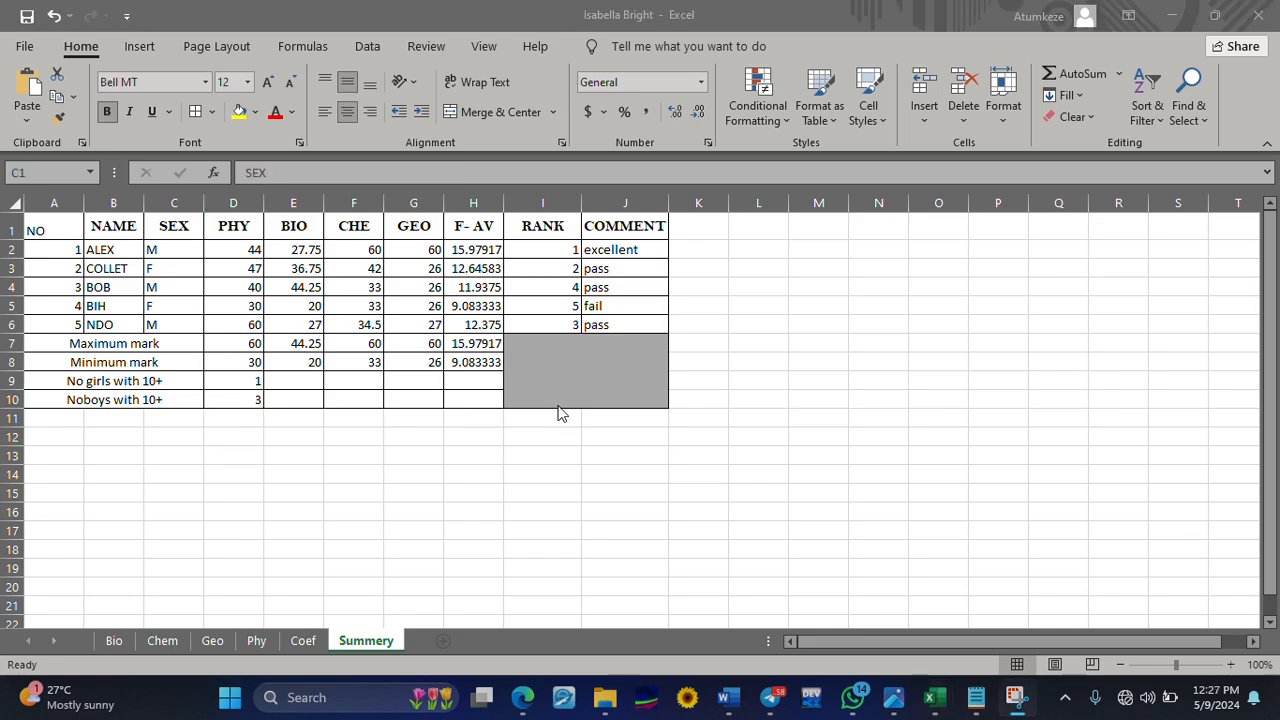
Create a new blank workbook and enter the heading "names" in A1
scroll(540, 418, down, 5)
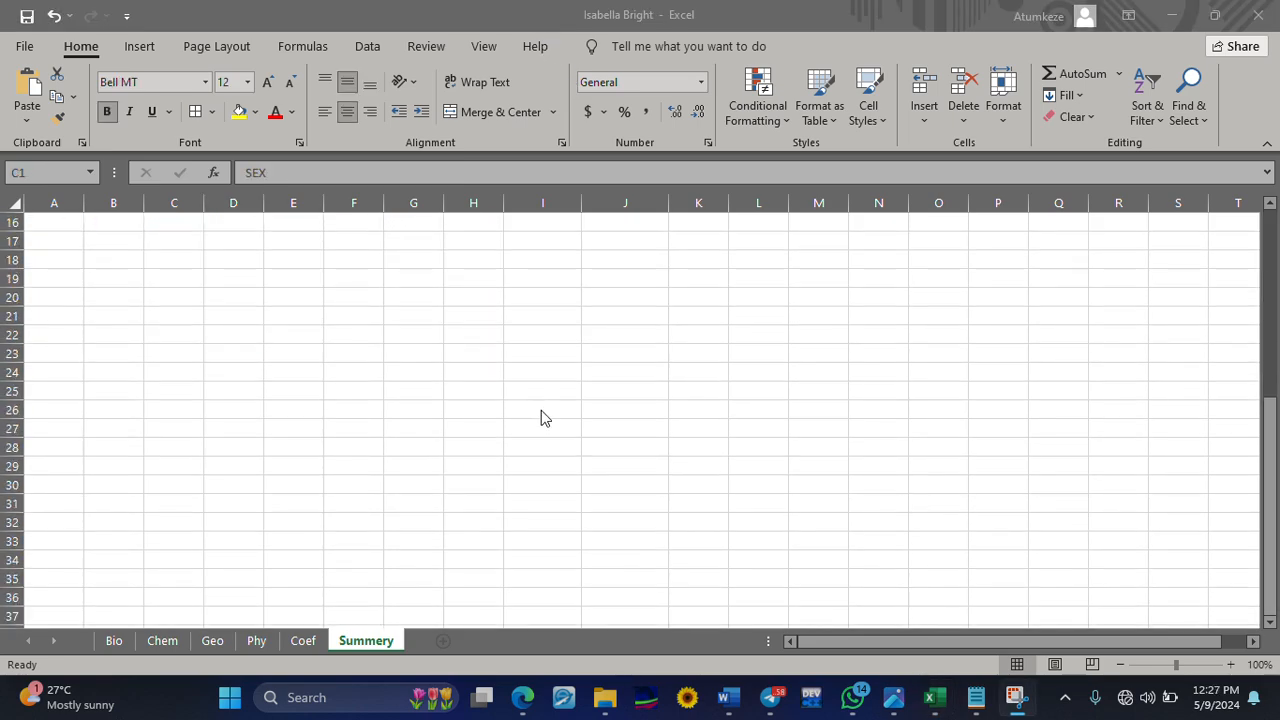
scroll(540, 418, up, 5)
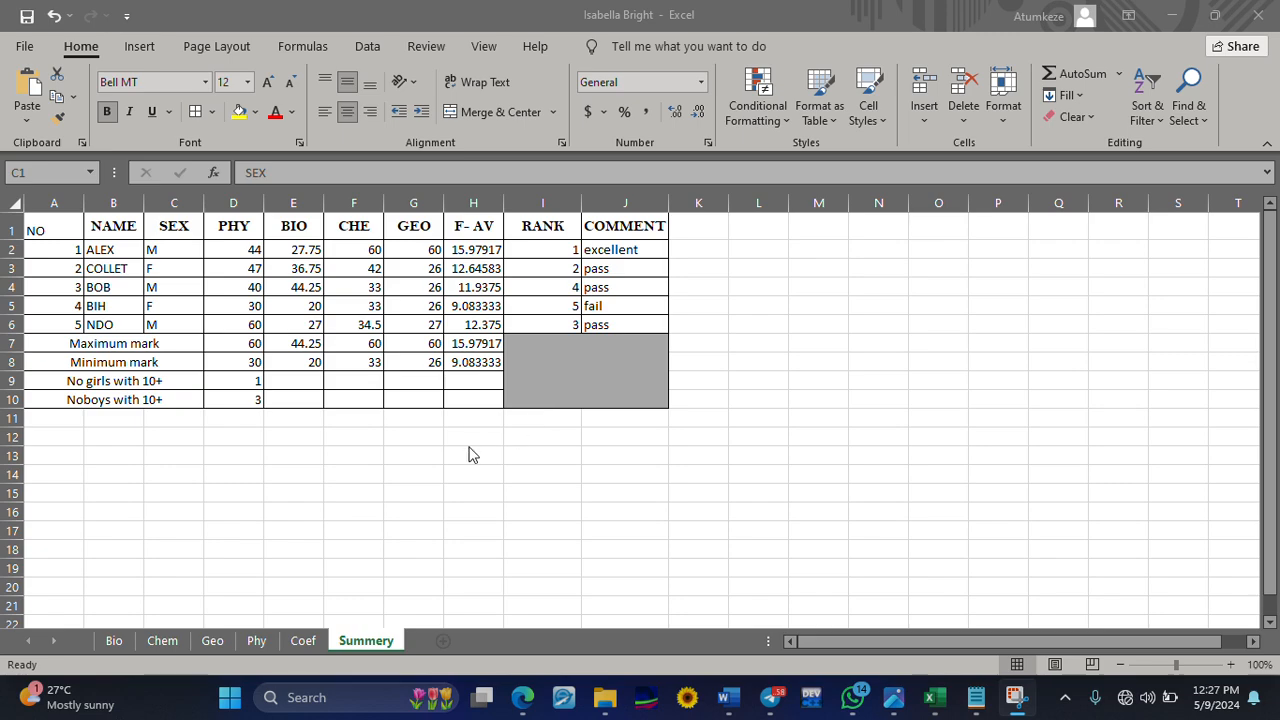
click(381, 456)
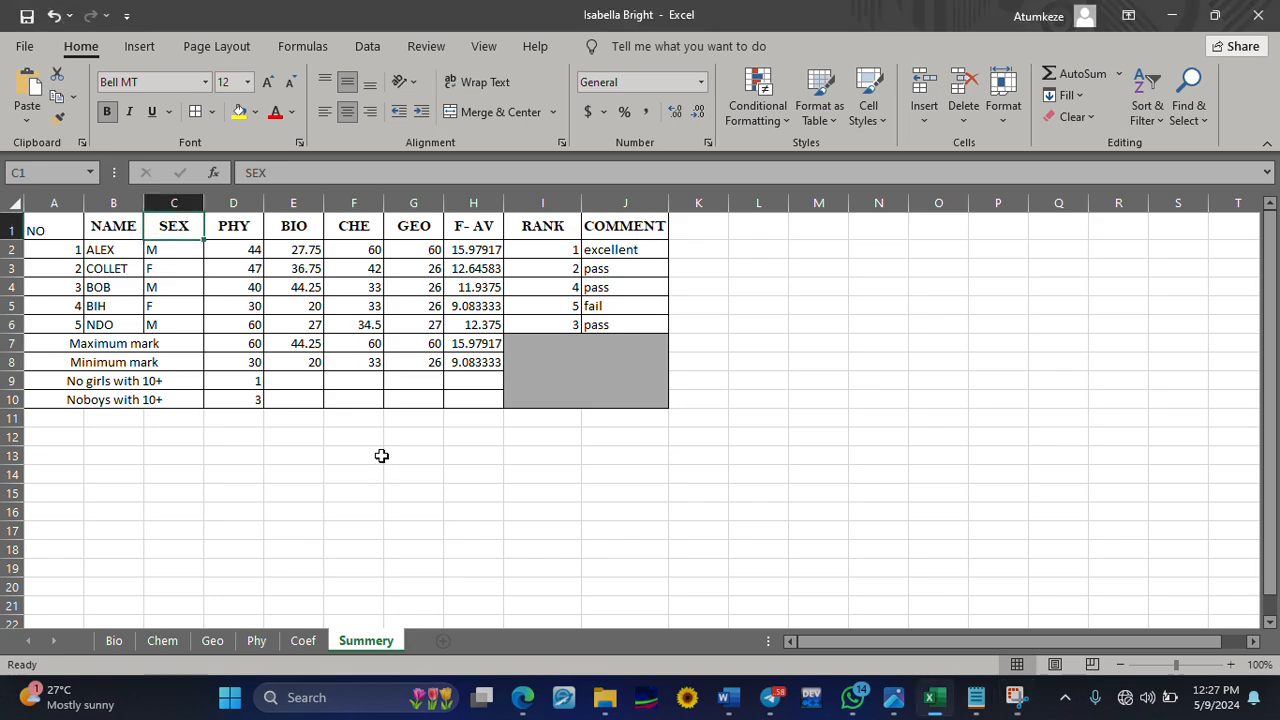
key(ctrl+n)
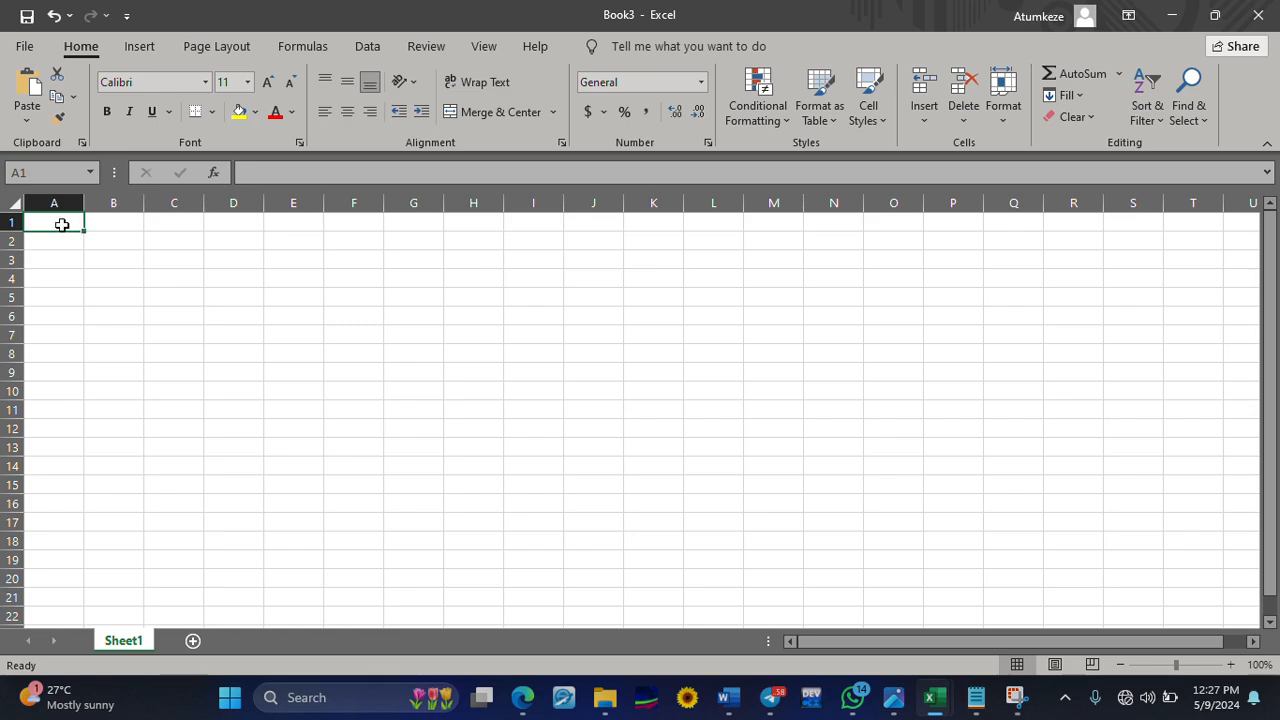
text(names)
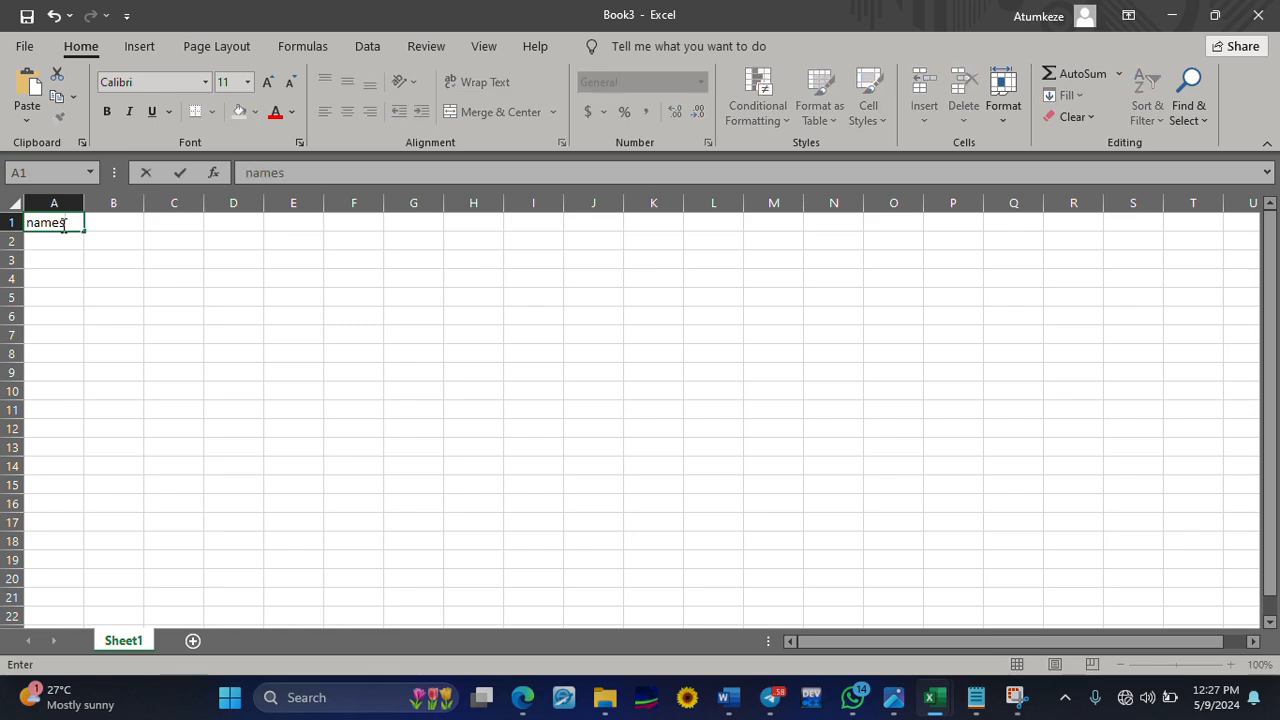